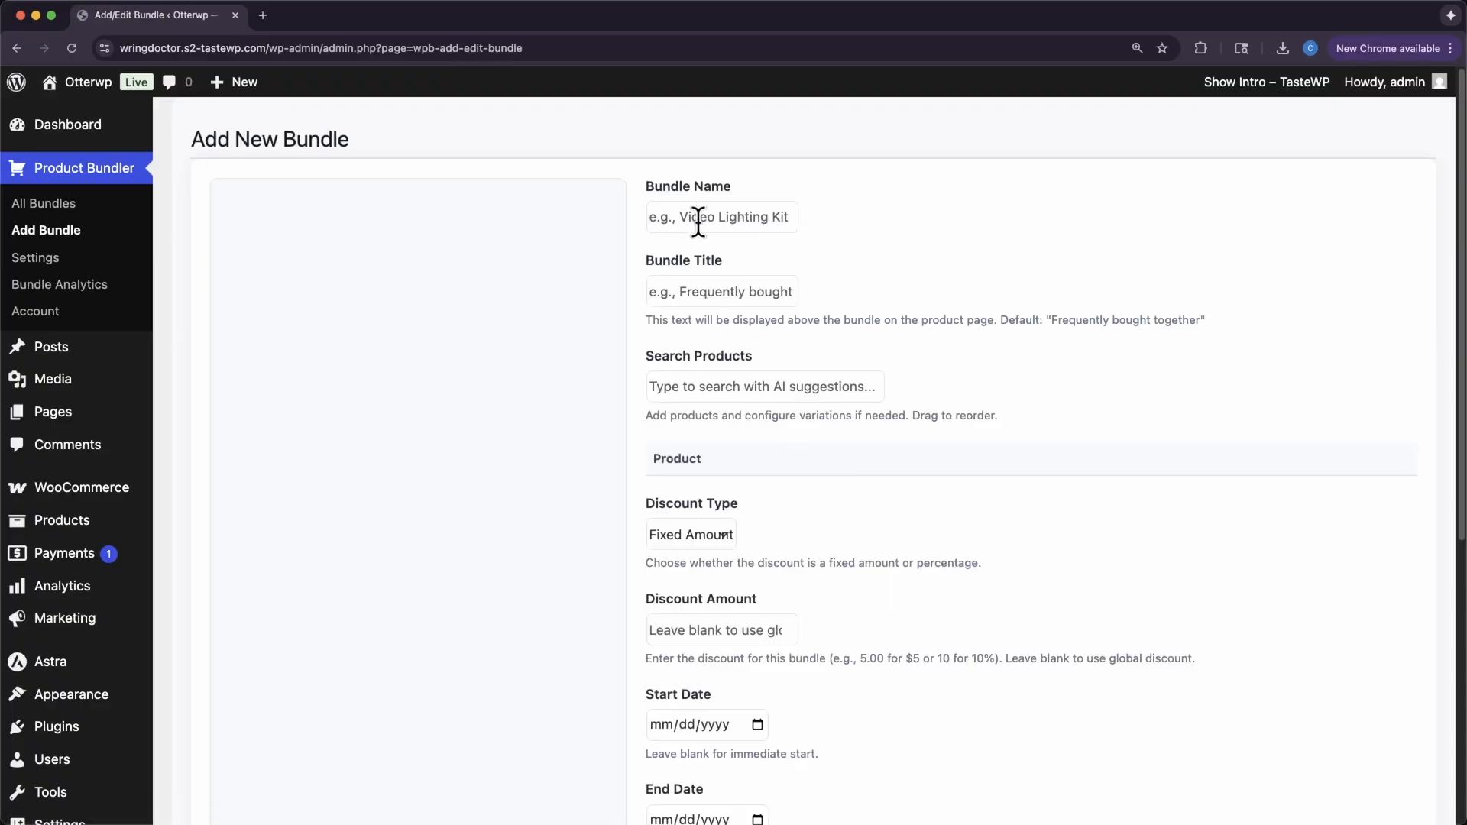
- Name the new bundle "hoodie" and leave the bundle title blank to use the default text
left_click(699, 218)
type("hoodie")
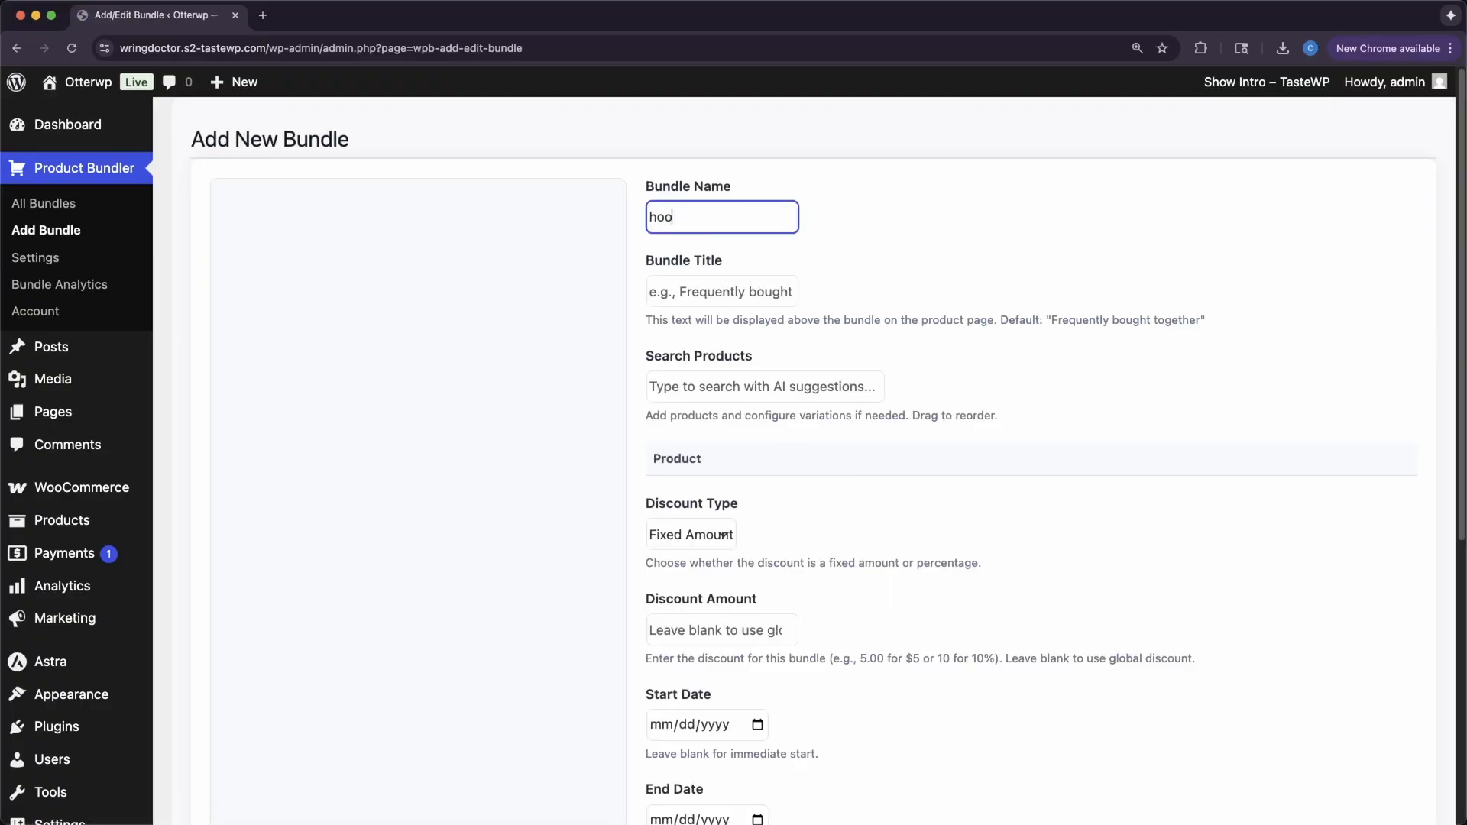
left_click(703, 291)
left_click_drag(1055, 318, 1194, 319)
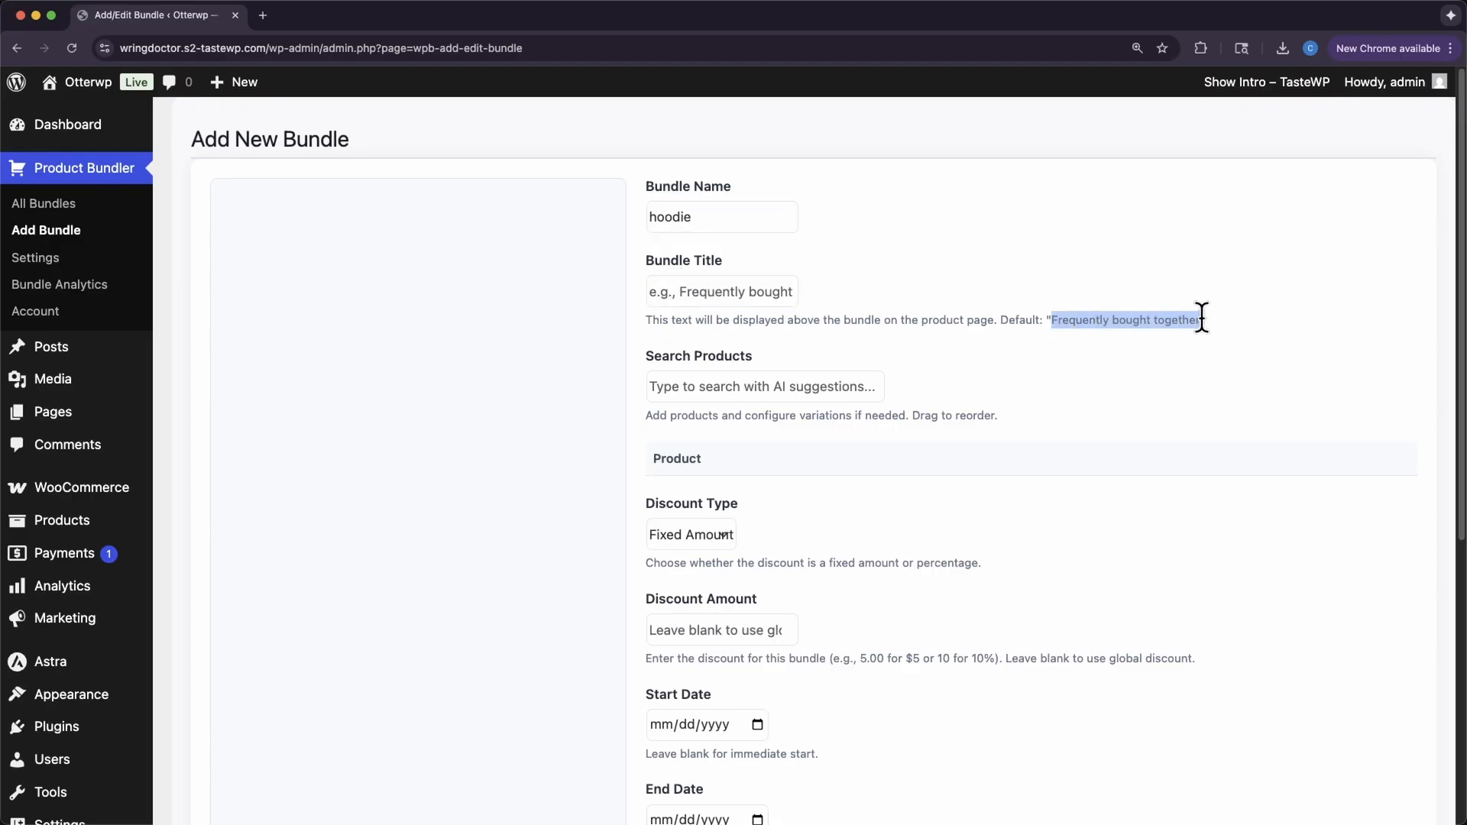
left_click(756, 291)
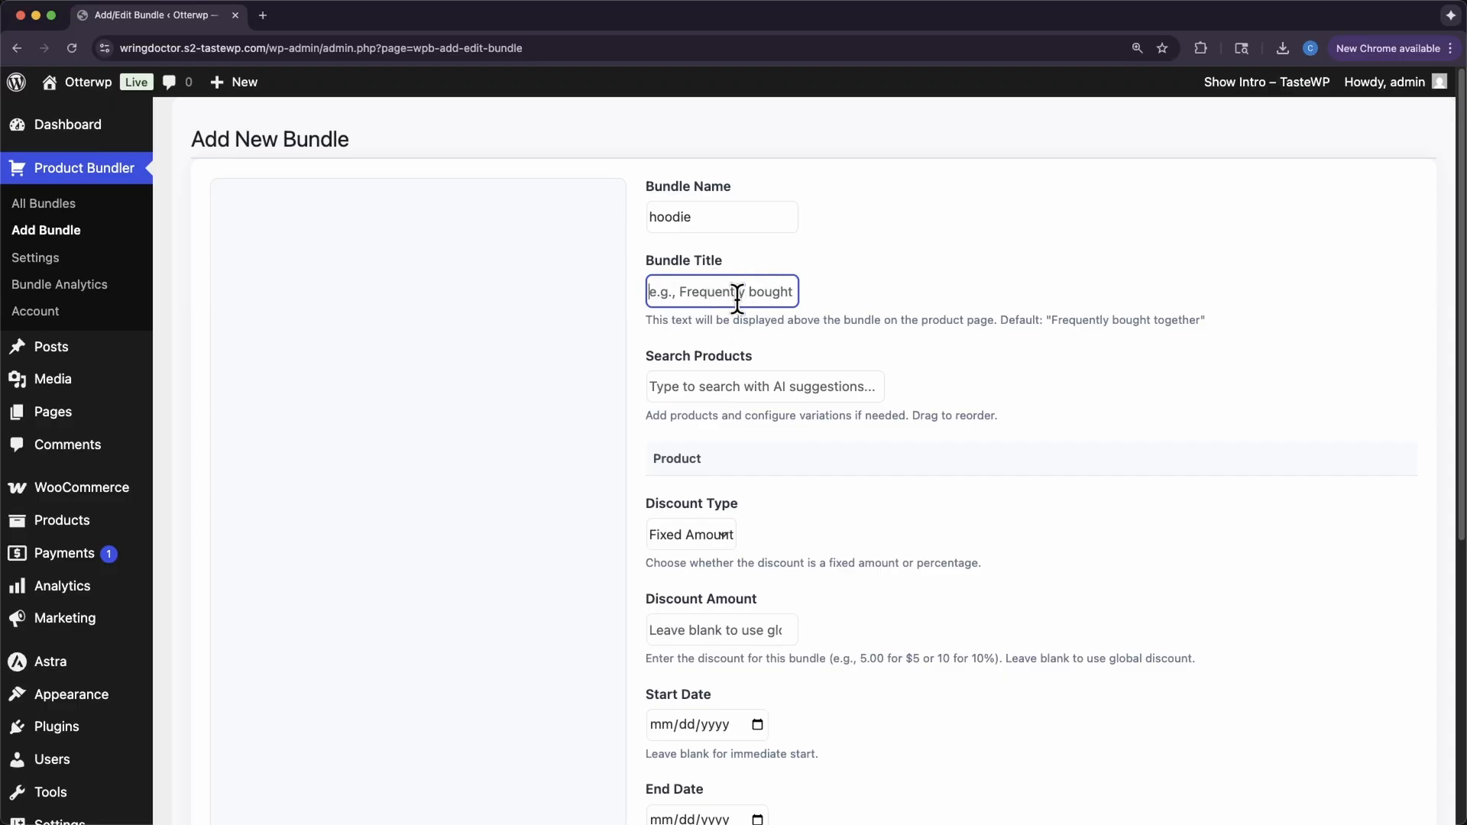
- Find the plain Hoodie product with the search term "hoodie" and add it to the bundle
left_click(716, 387)
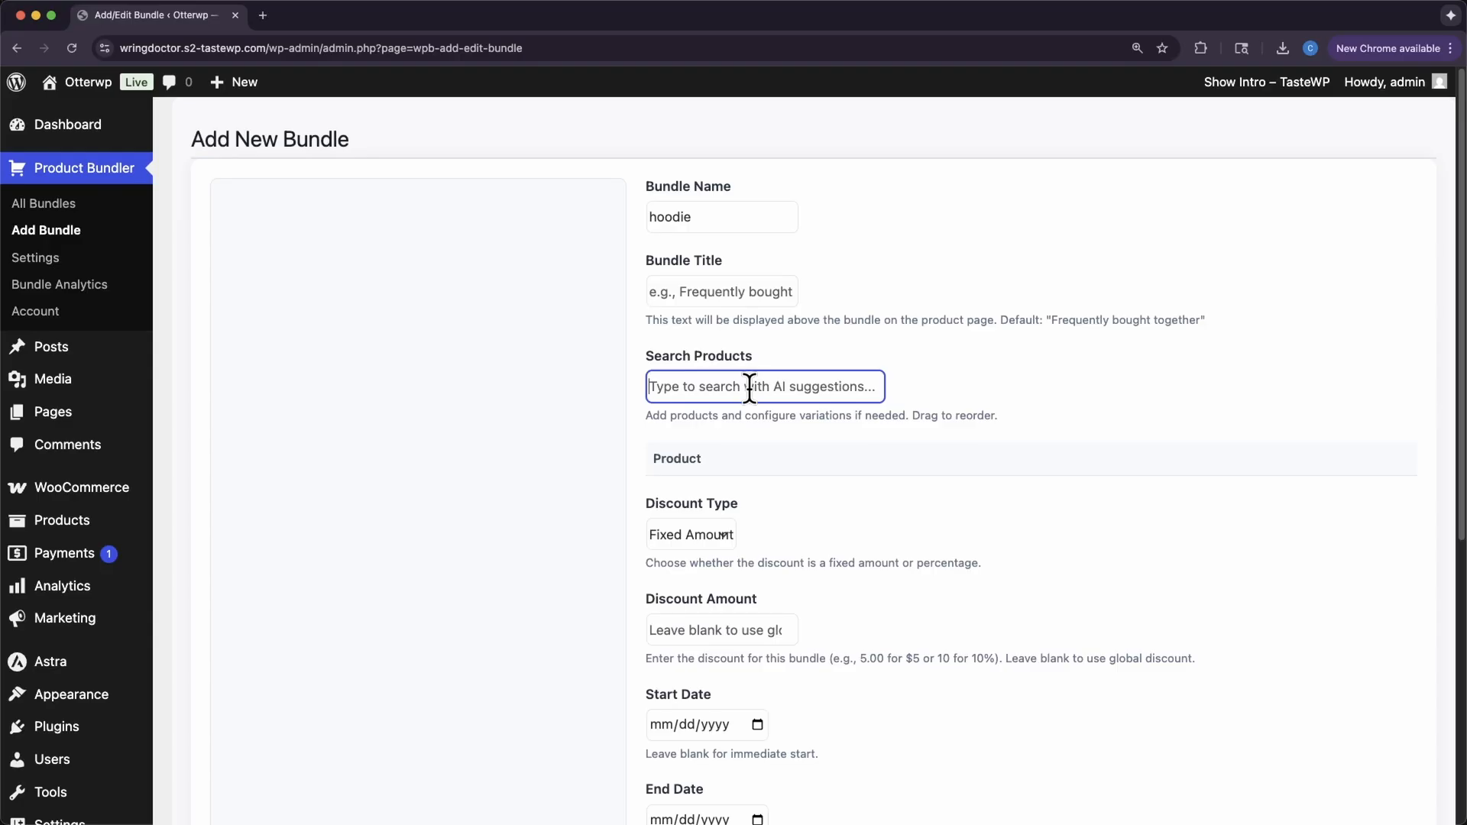
type("hoodi")
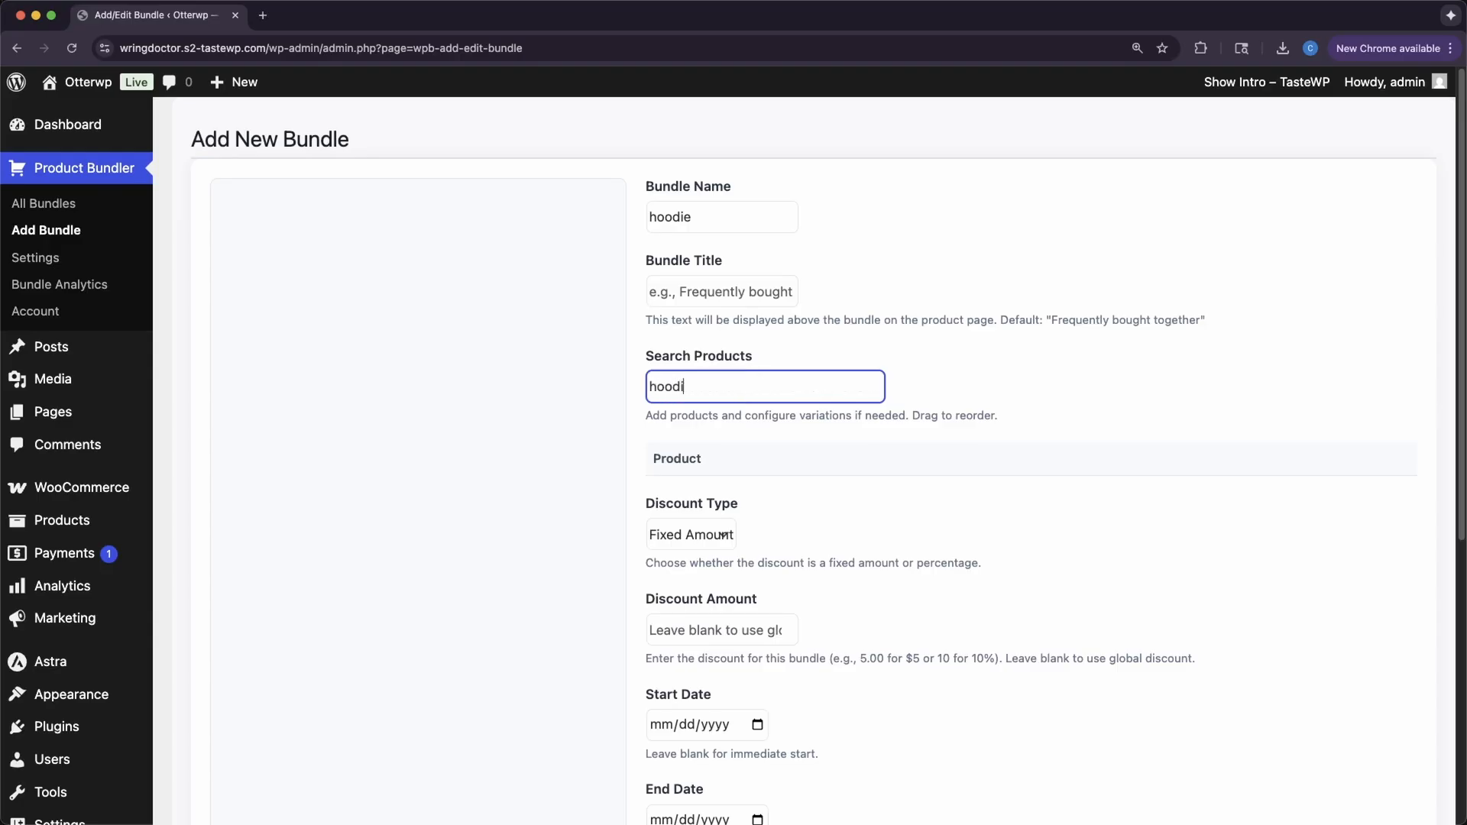
type("e")
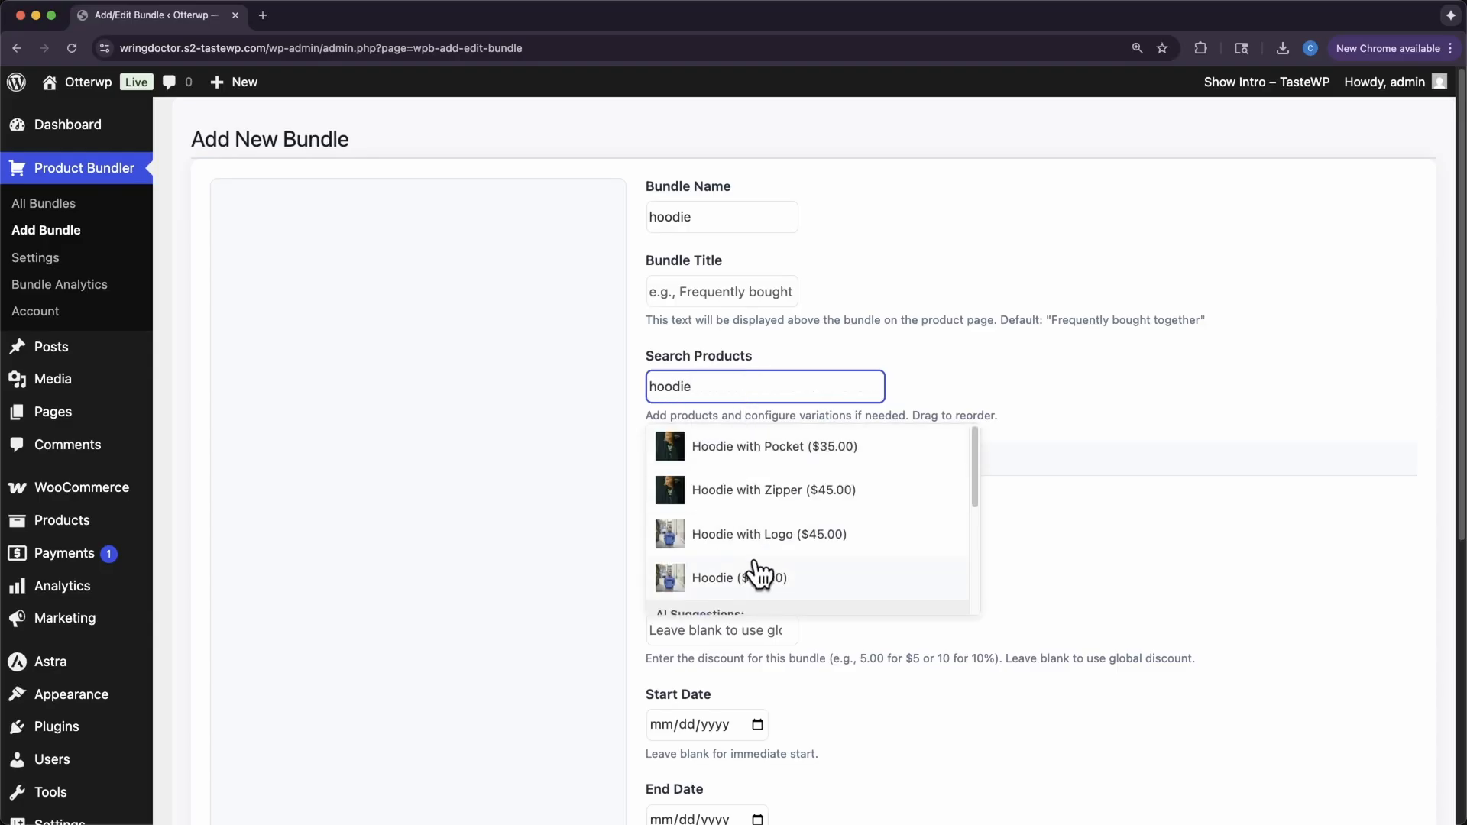
left_click(762, 574)
- Find the Cap product with the search term "cap" and add it to the bundle
left_click(779, 384)
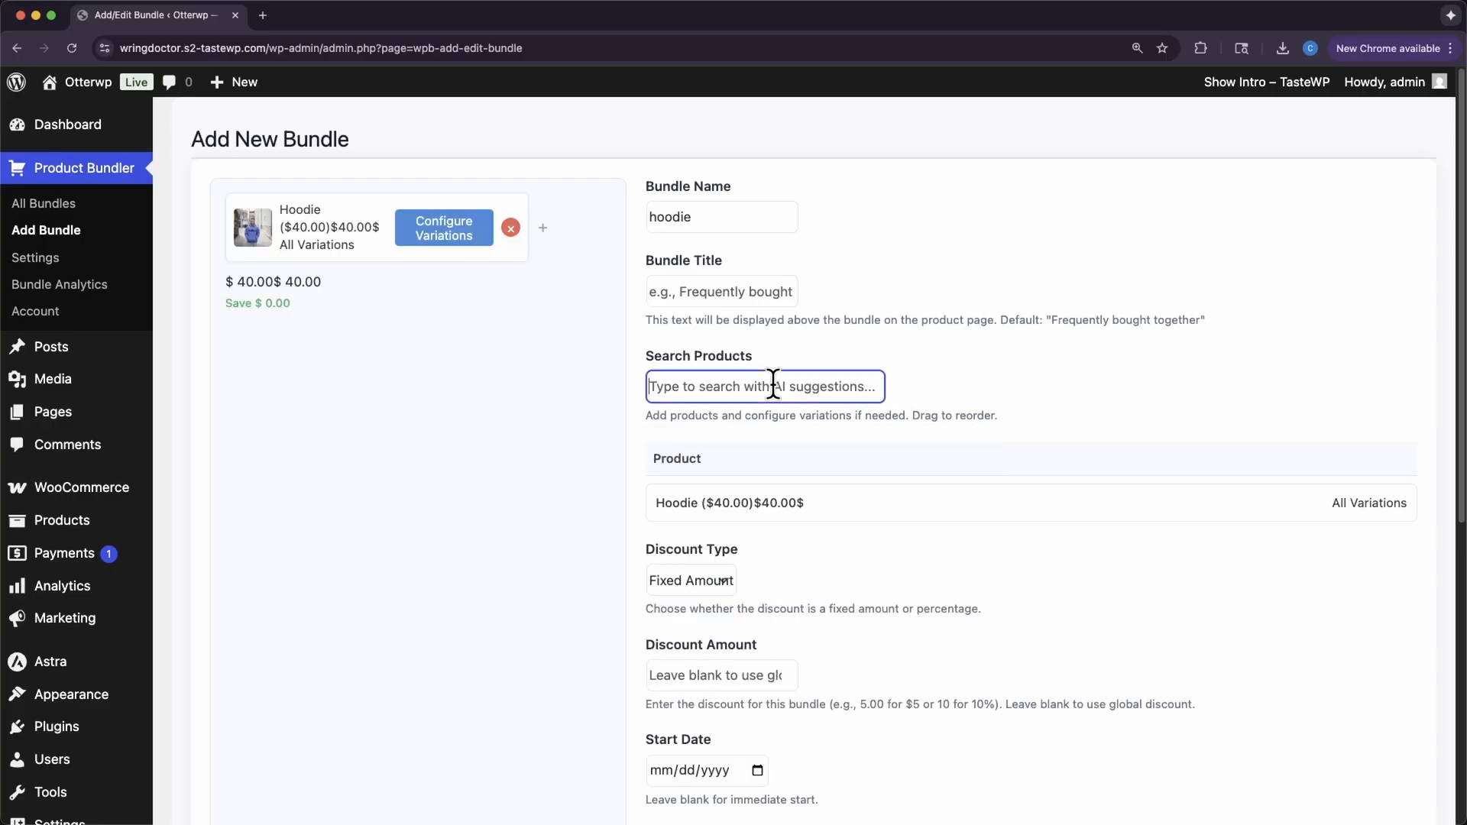
type("cap")
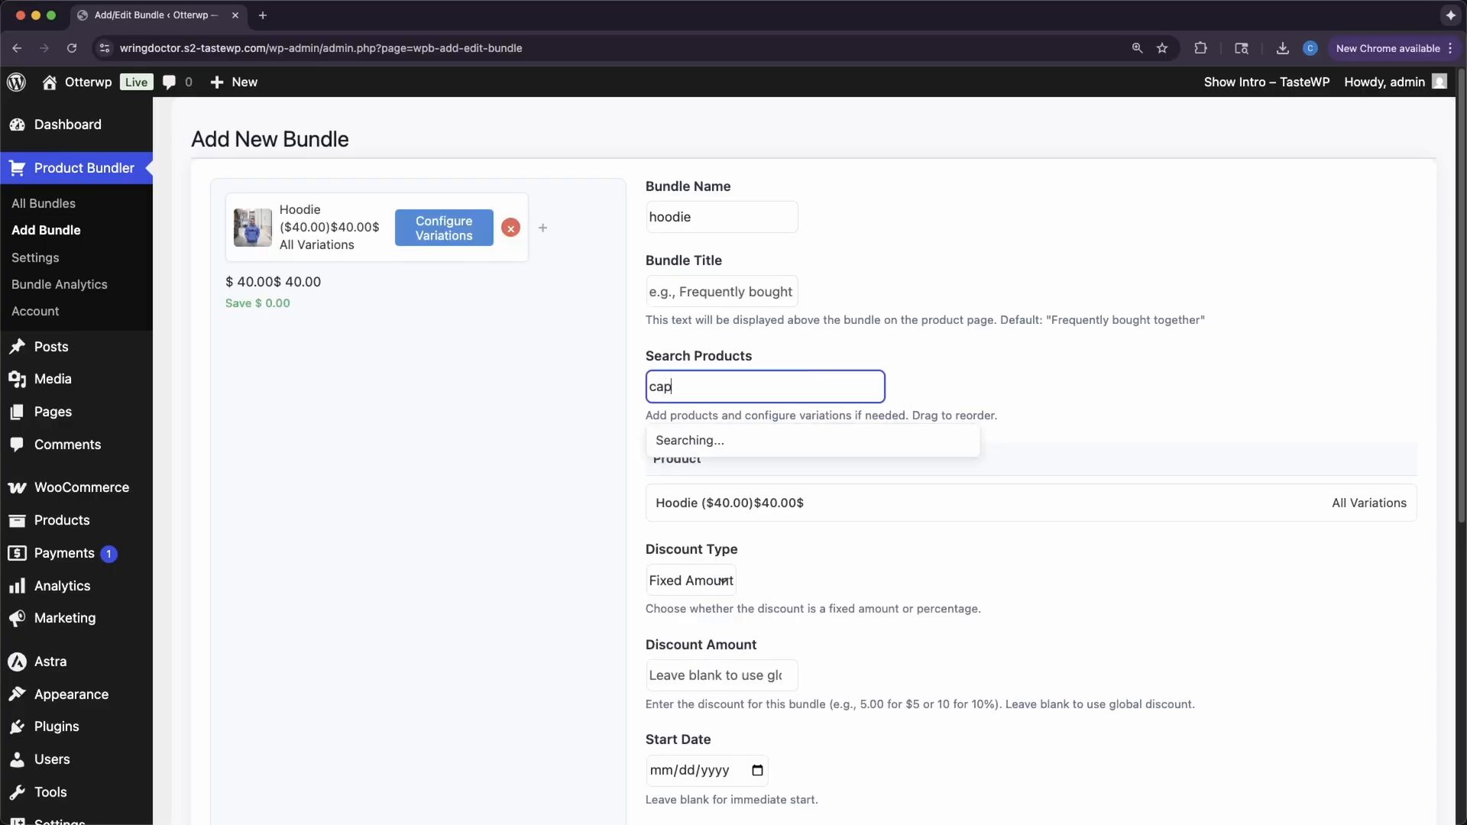
left_click(735, 445)
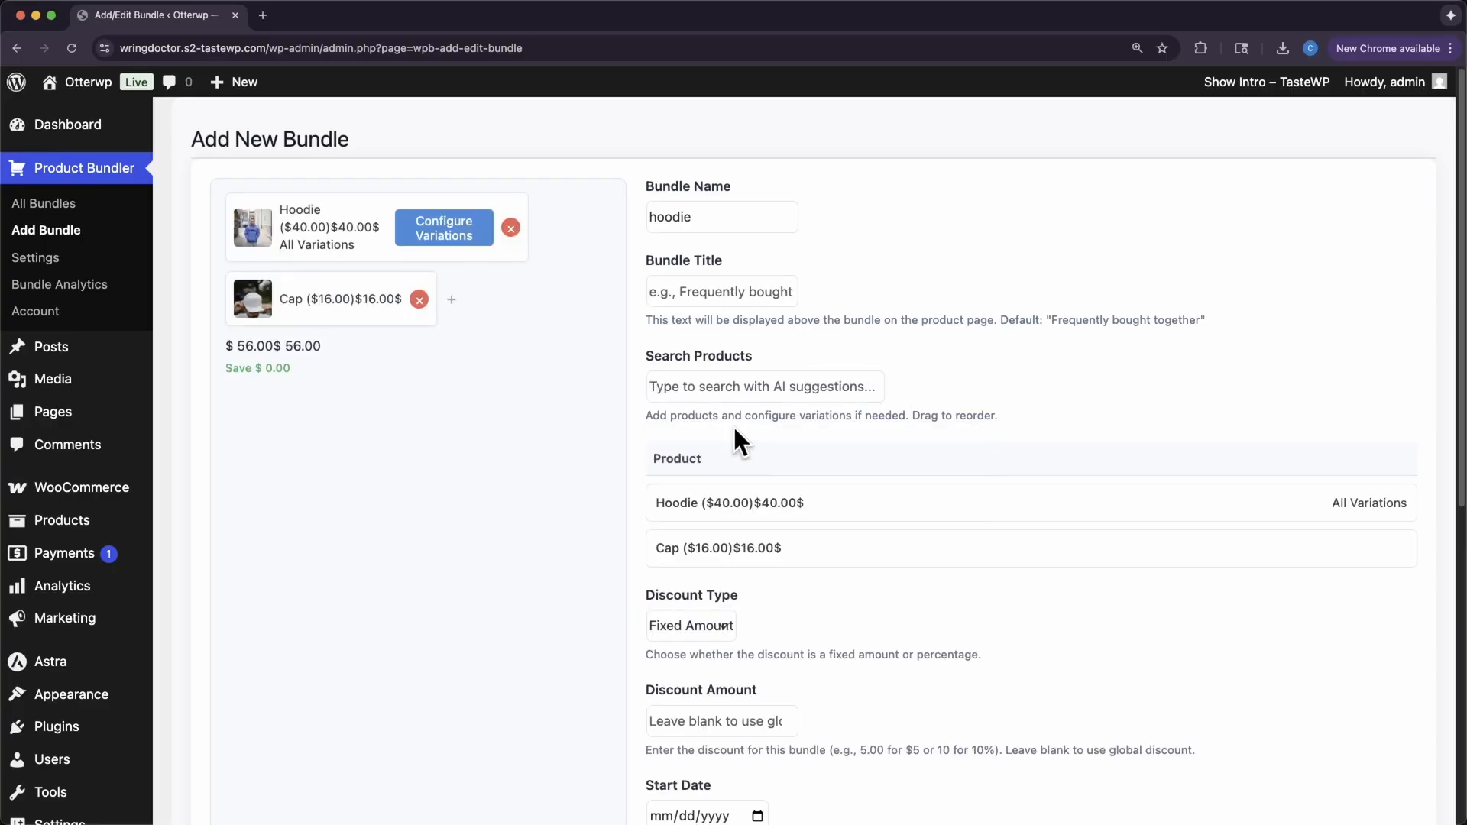
- Search for "belt", look through the AI suggestions, and add the Belt product to the bundle
left_click(730, 386)
type("belt")
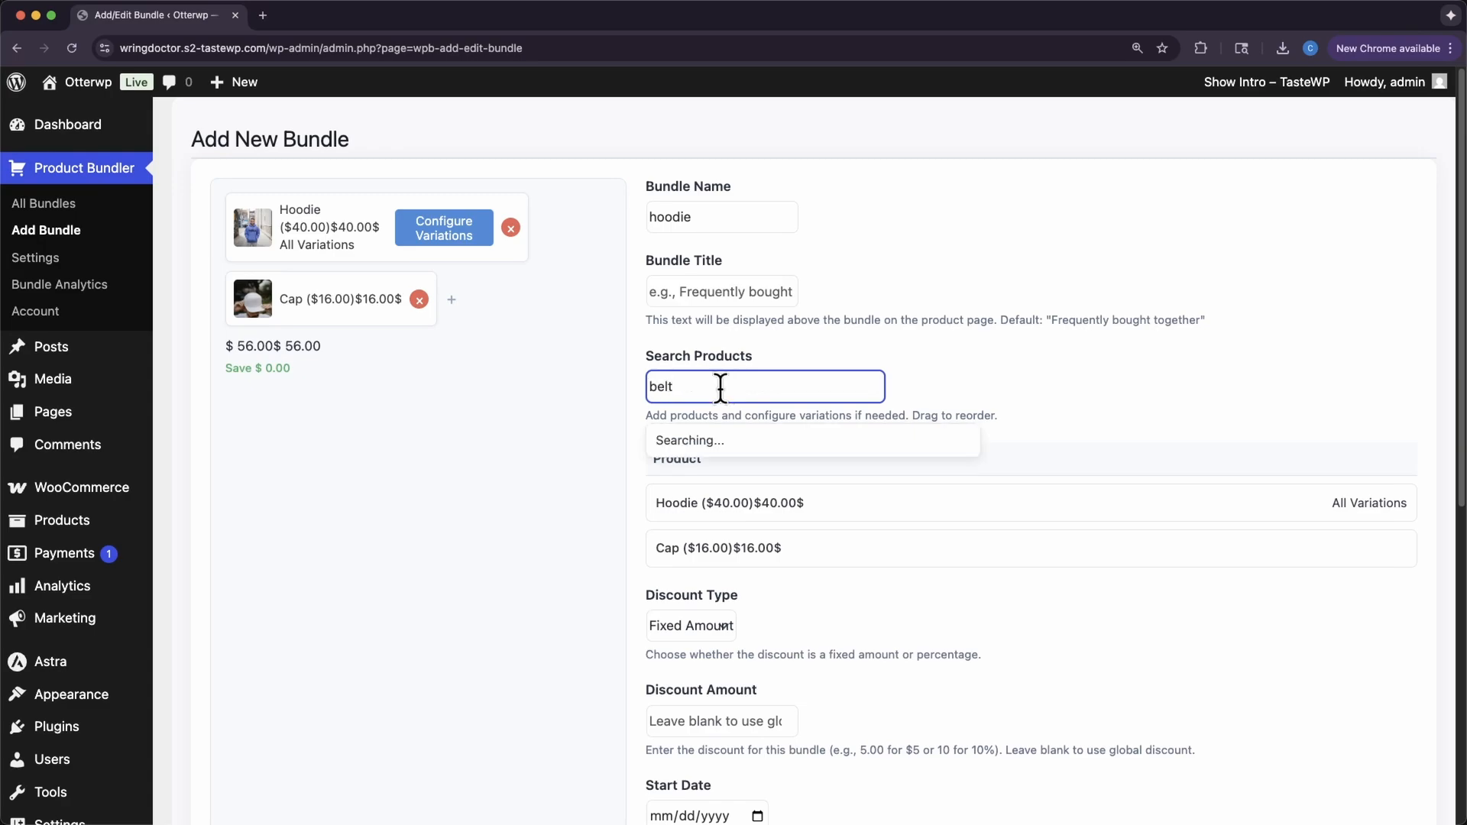
scroll(749, 475, "down", 3)
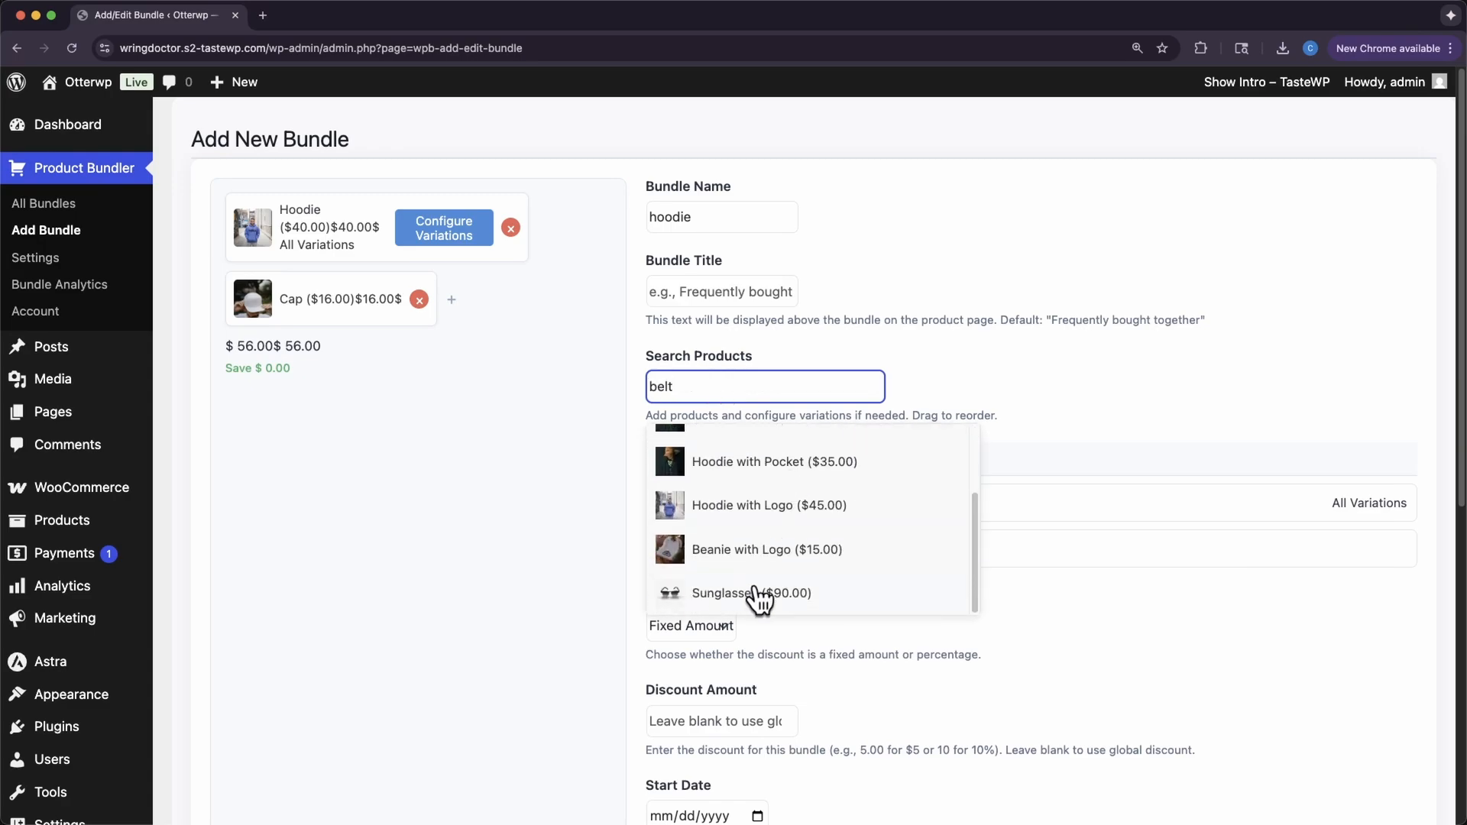
scroll(759, 595, "down", 1)
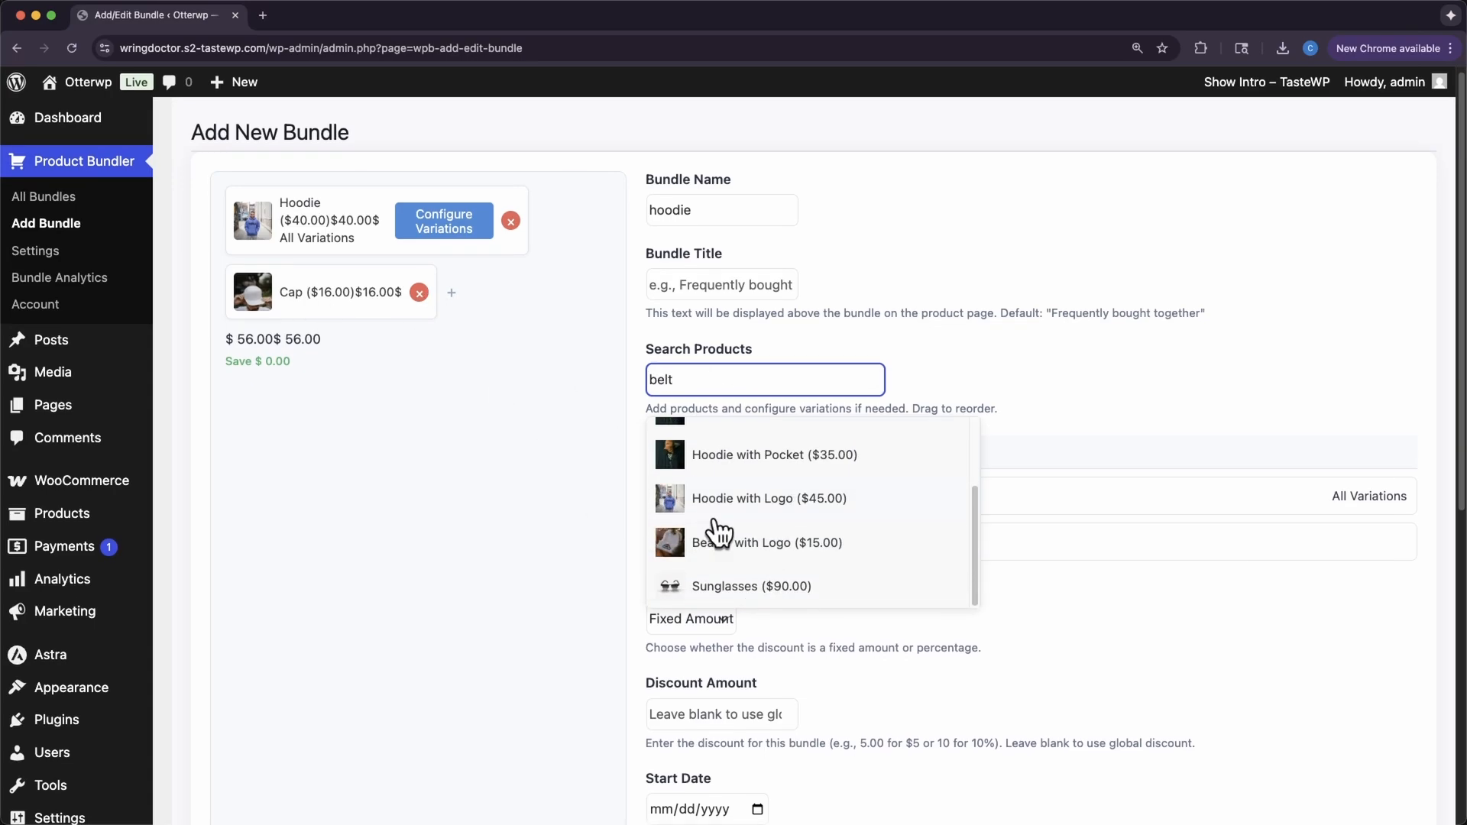
scroll(718, 535, "up", 3)
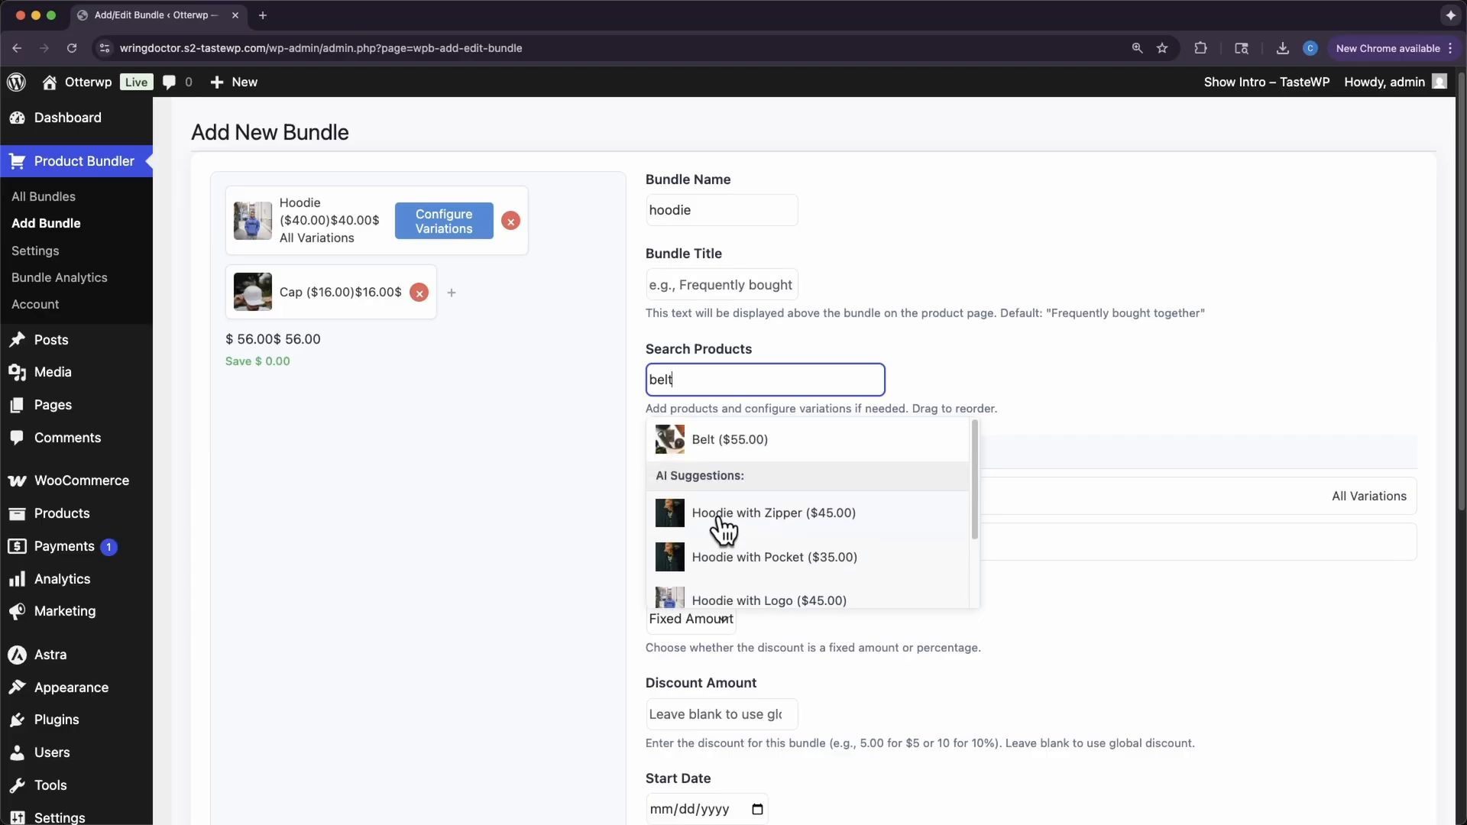
left_click(747, 445)
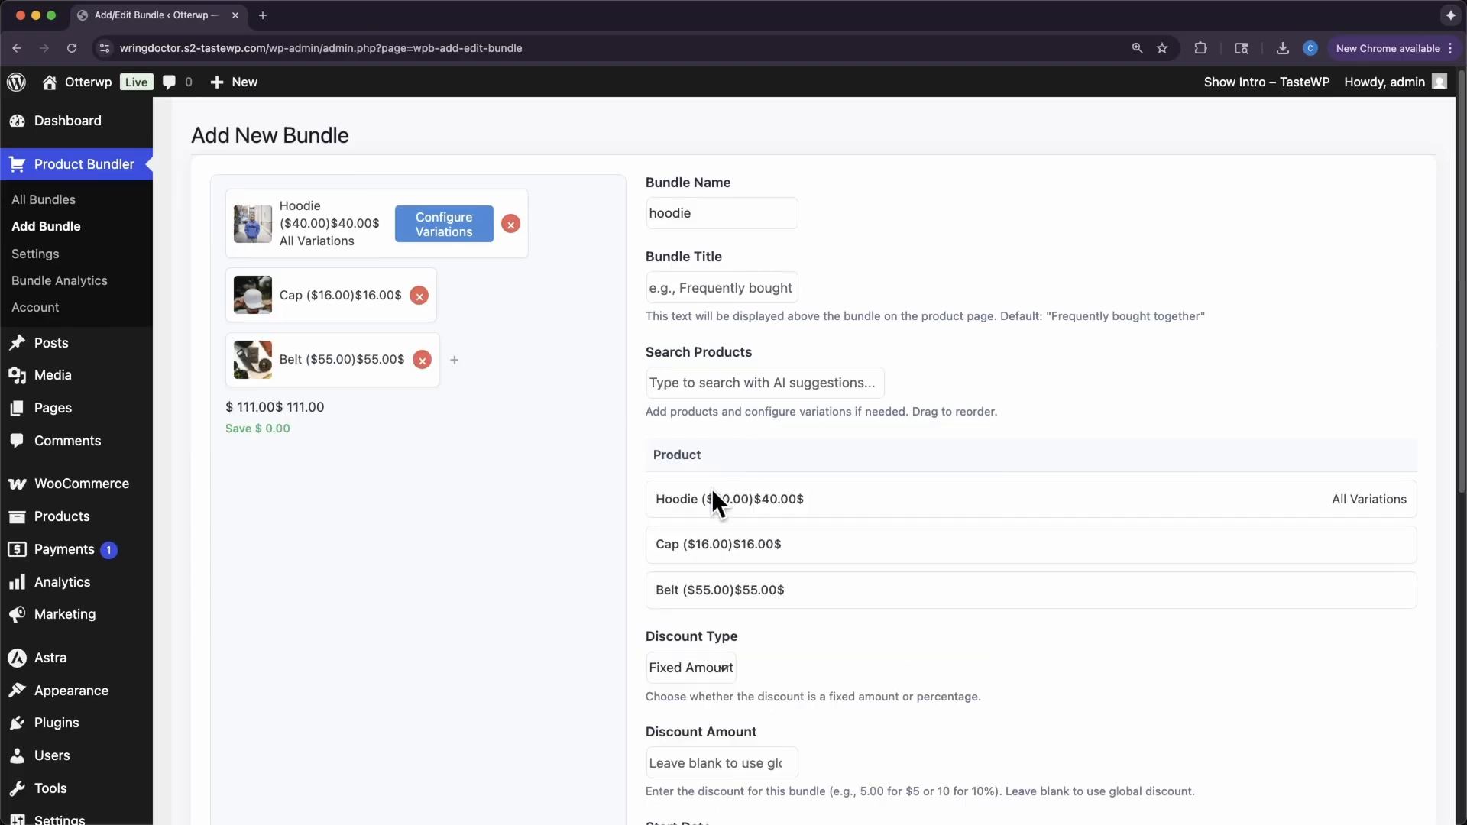
- Limit the bundle's Hoodie to the specific variations red without logo and white-hoodie without logo, and save
left_click(449, 223)
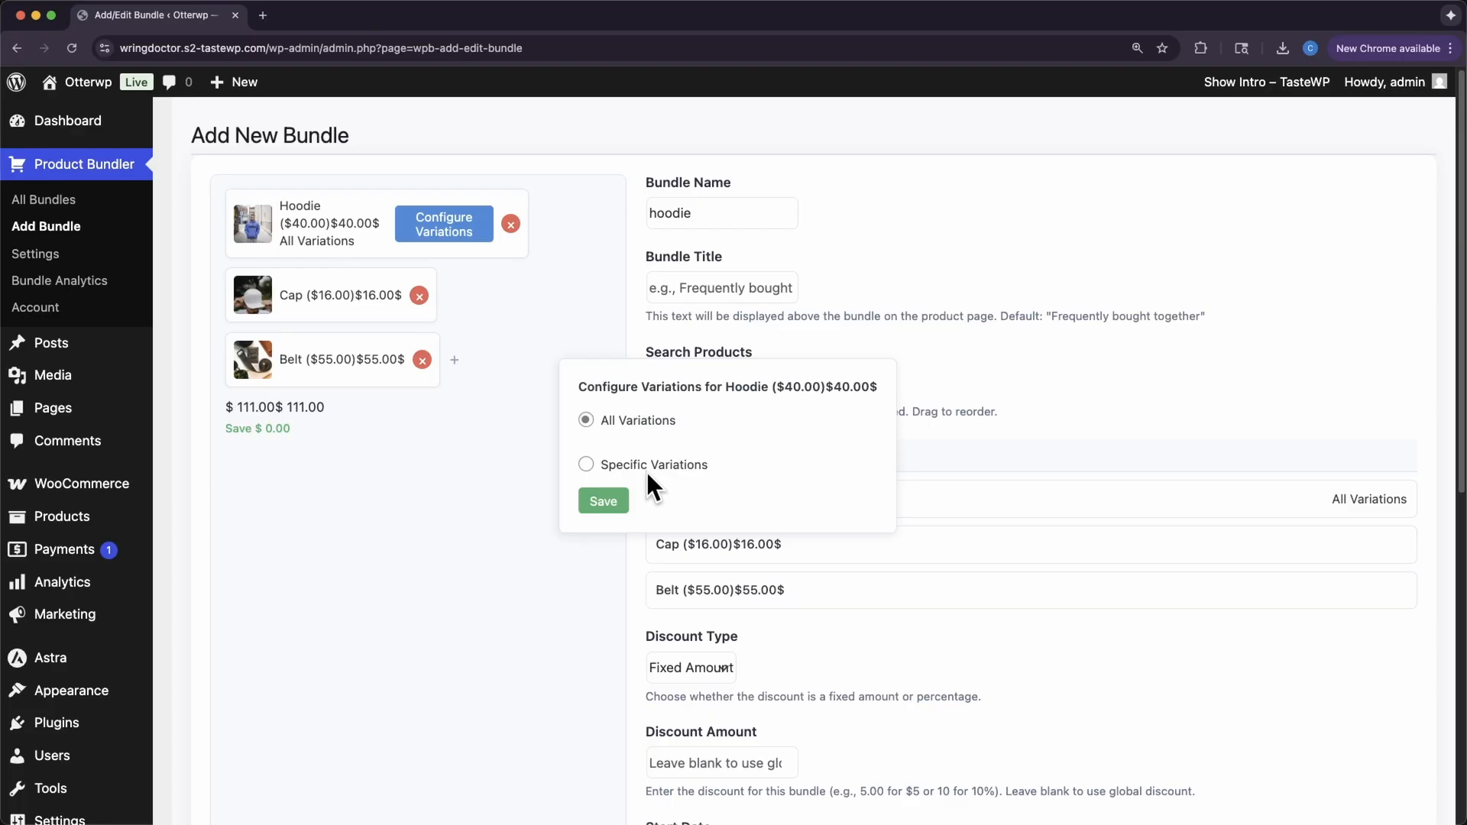
left_click(586, 465)
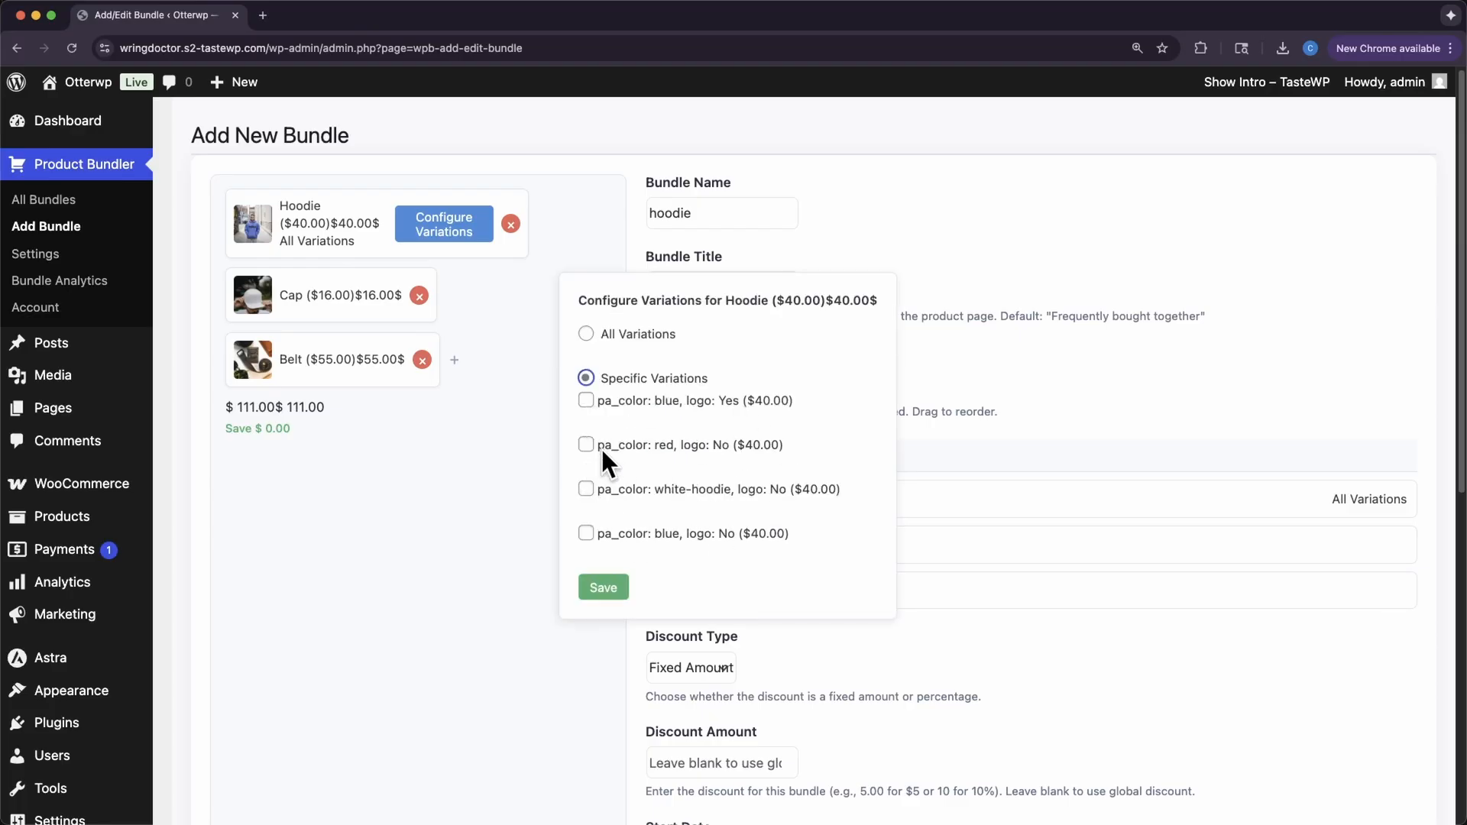
left_click(586, 445)
left_click(586, 489)
left_click(600, 585)
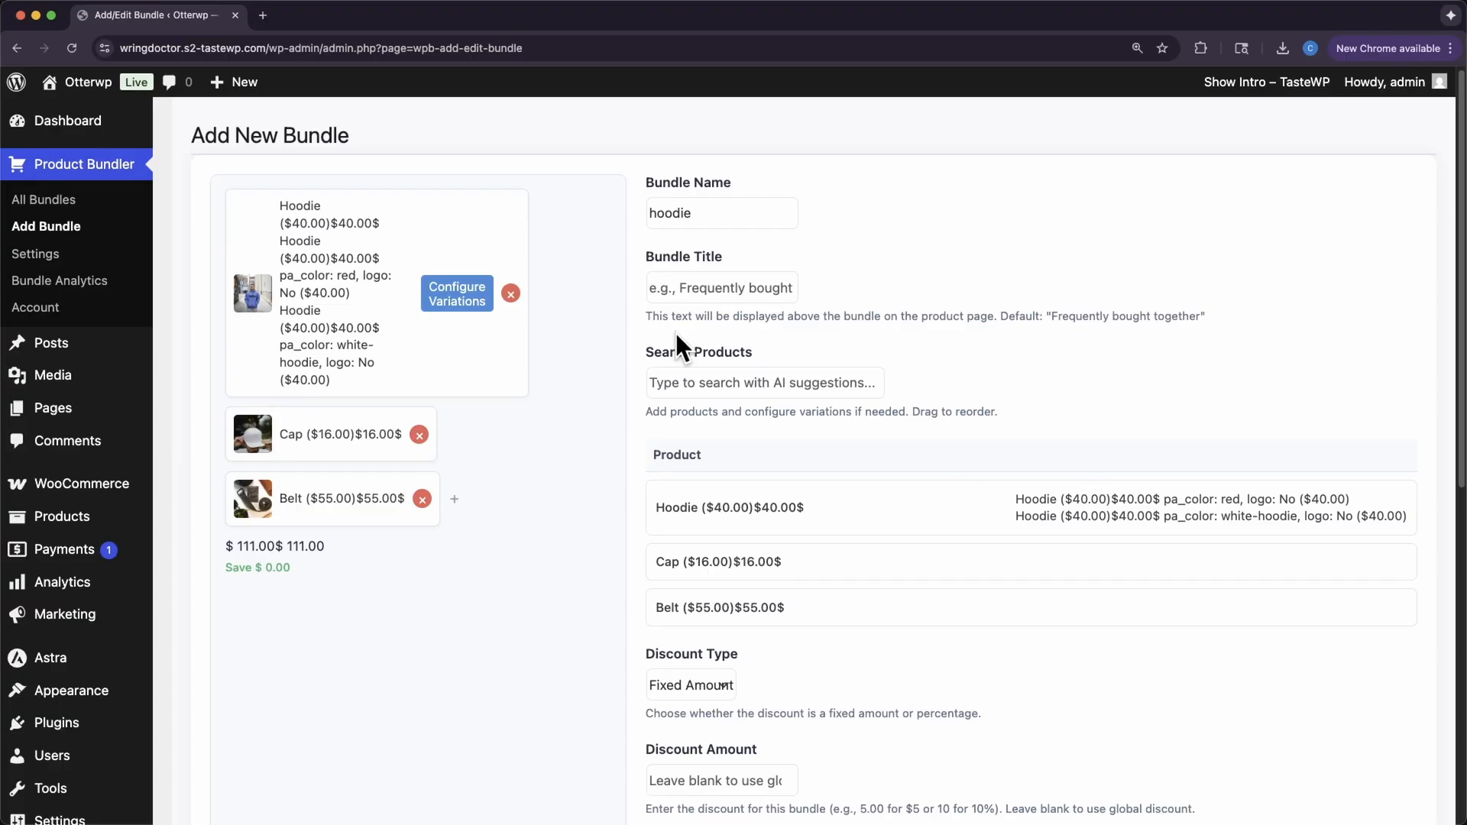
- Set the bundle's Hoodie back to All Variations and save the variation configuration
left_click(457, 306)
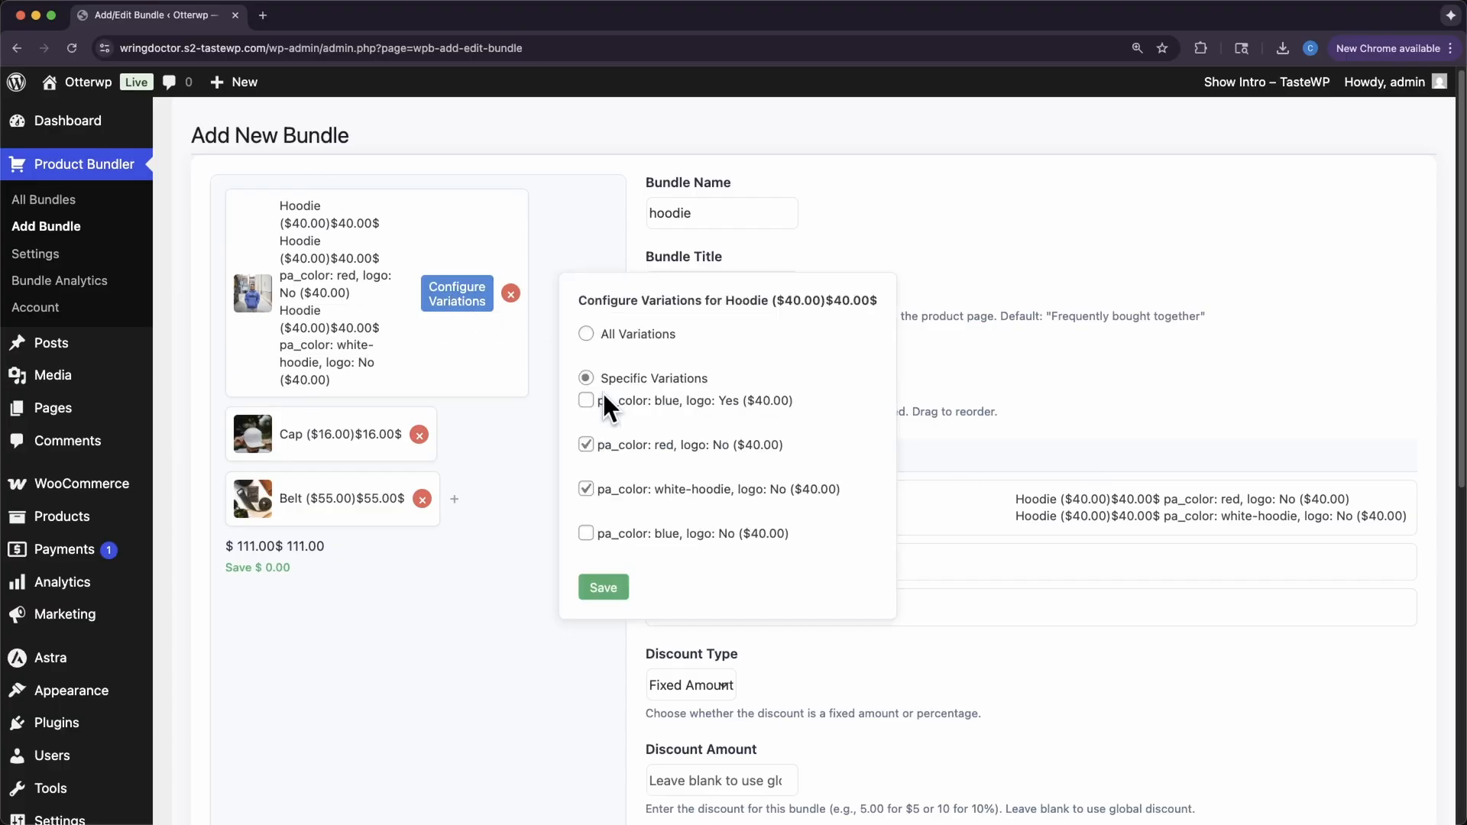
left_click(593, 333)
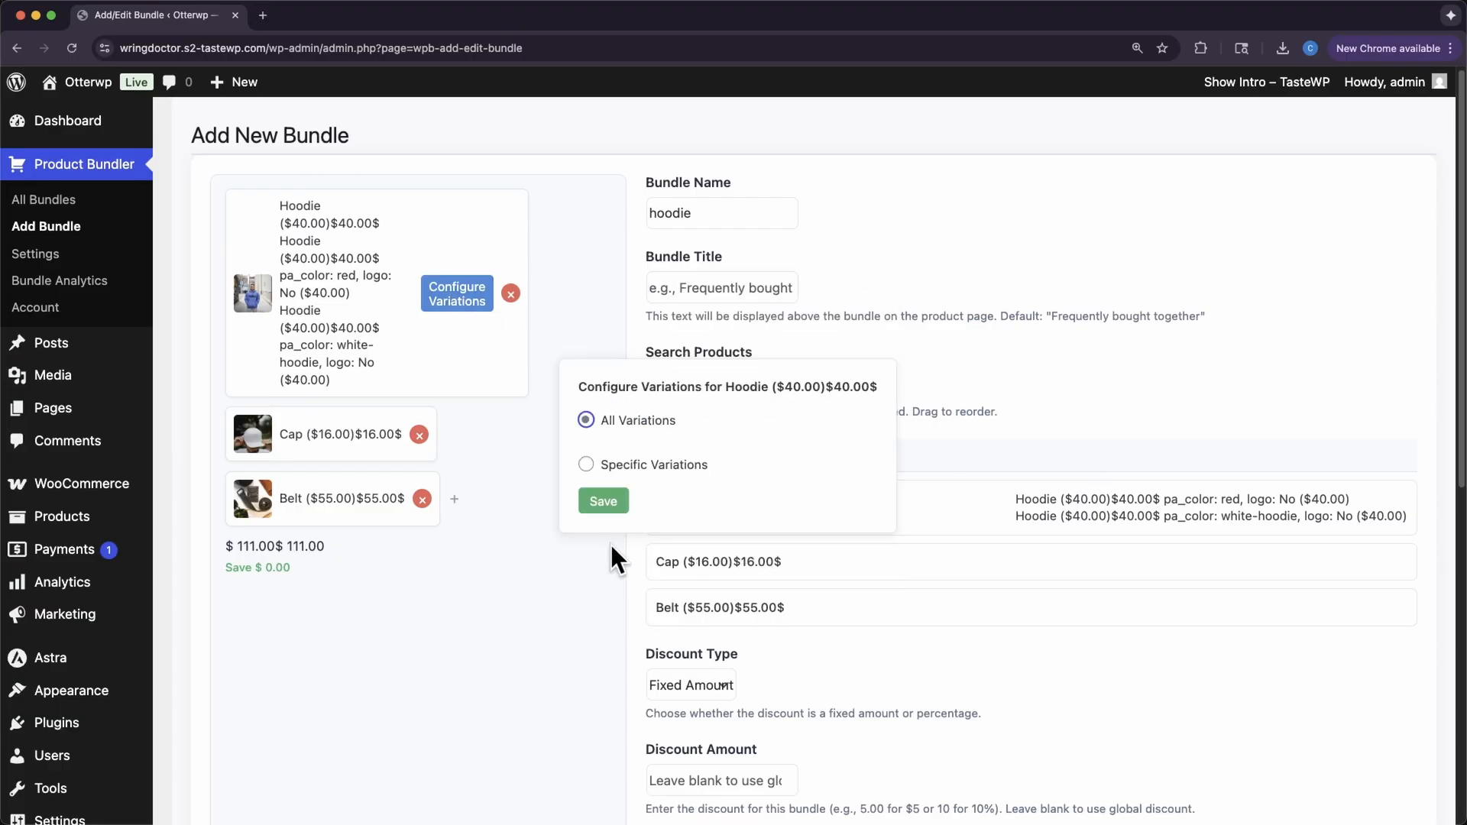
left_click(606, 502)
- Keep the bundle's discount type as Fixed Amount and set the discount amount to 20
scroll(774, 508, "down", 5)
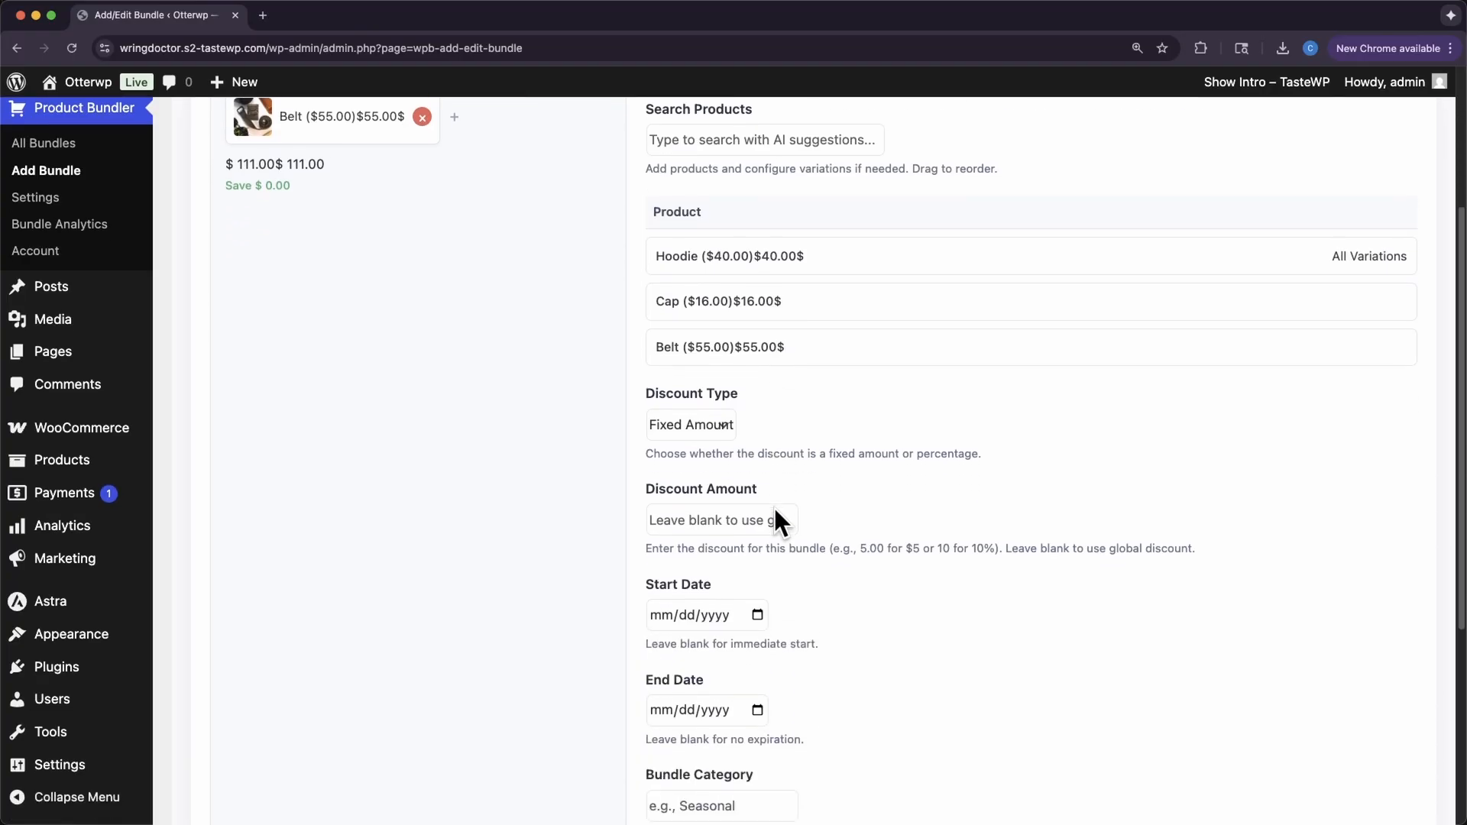
left_click(723, 438)
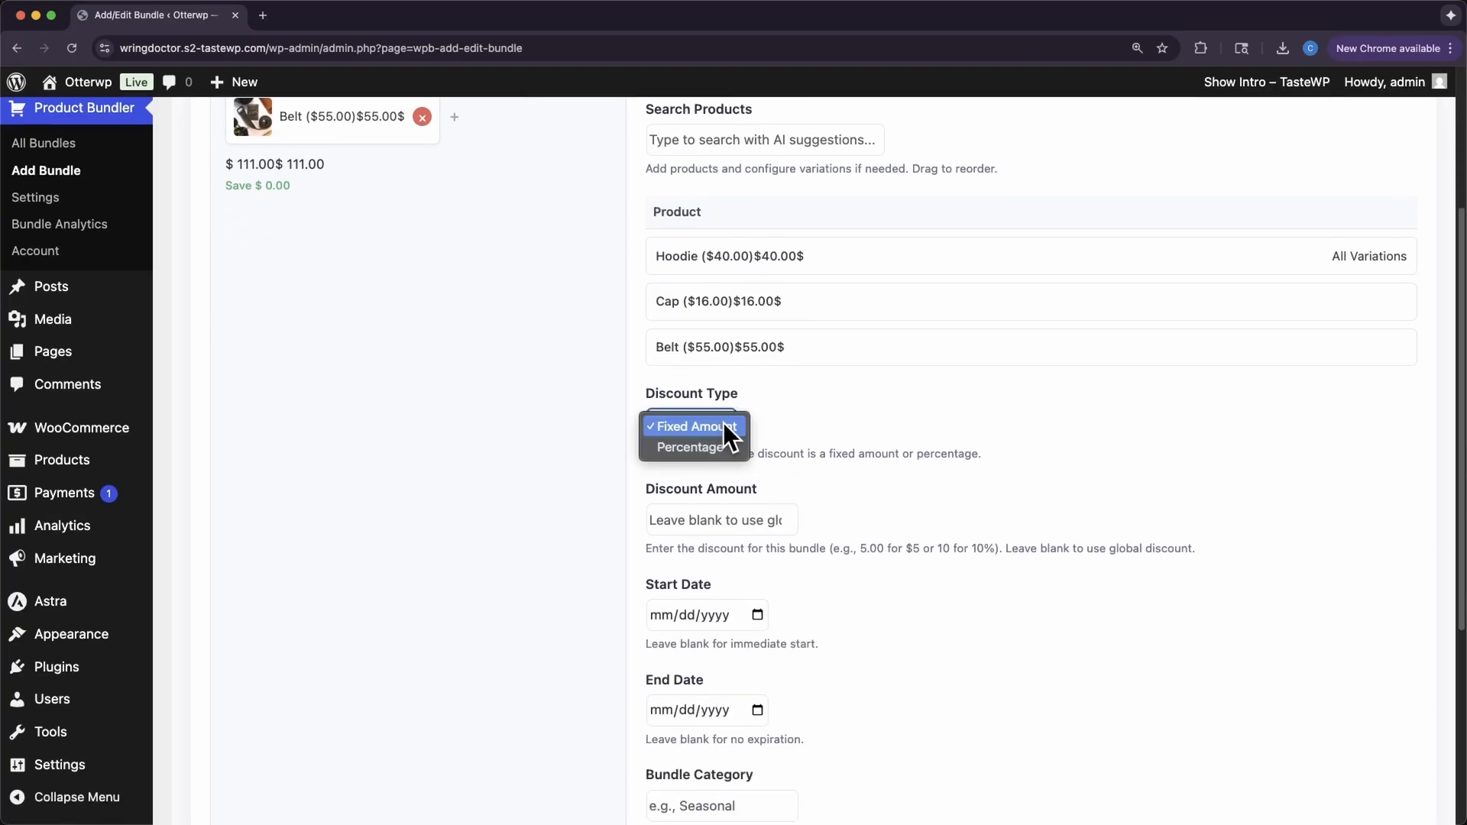
left_click(704, 424)
left_click(706, 519)
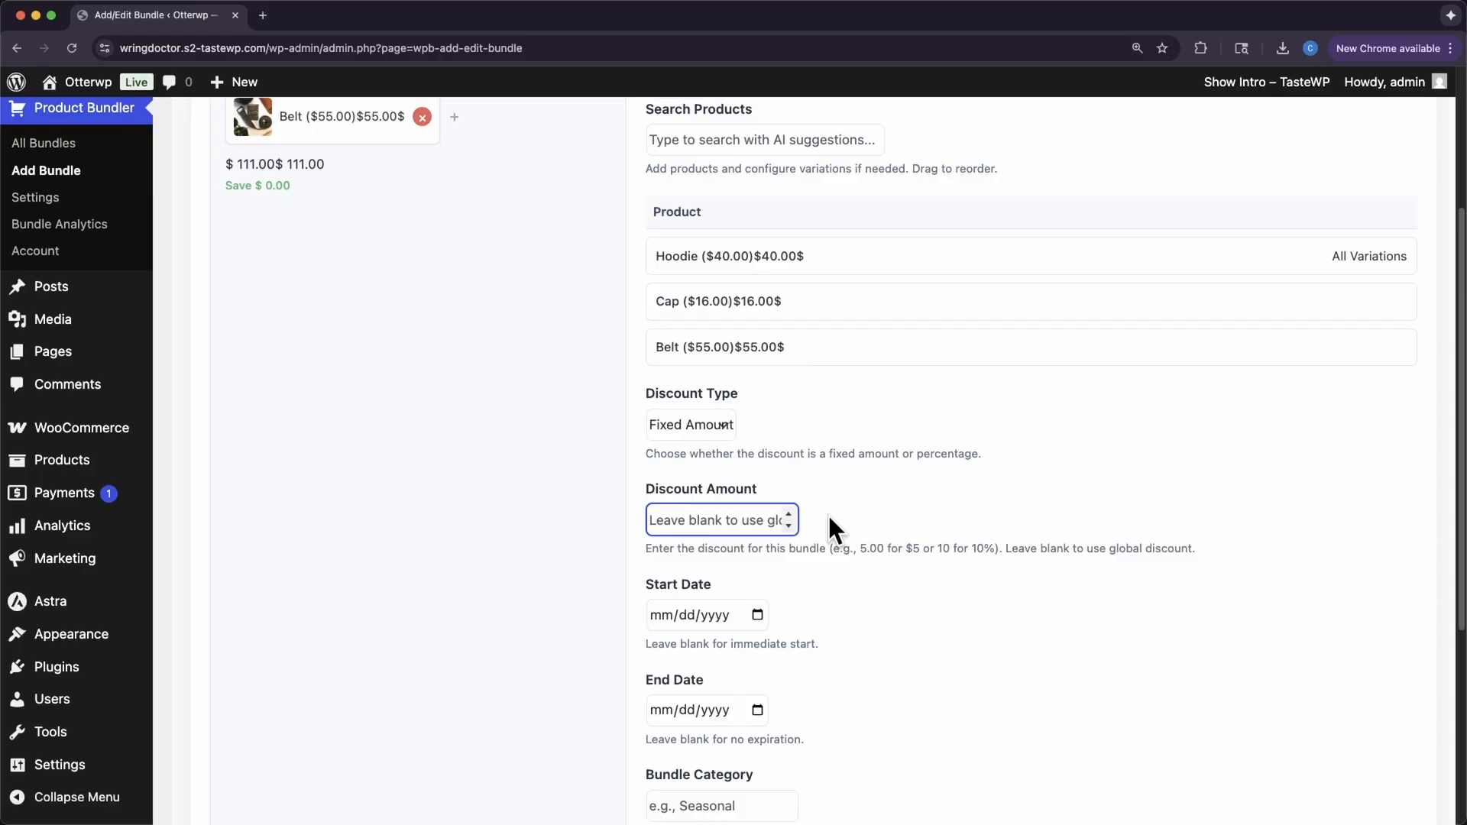
type("20")
- Turn off the bundle's Active Status and save the bundle
scroll(863, 504, "down", 5)
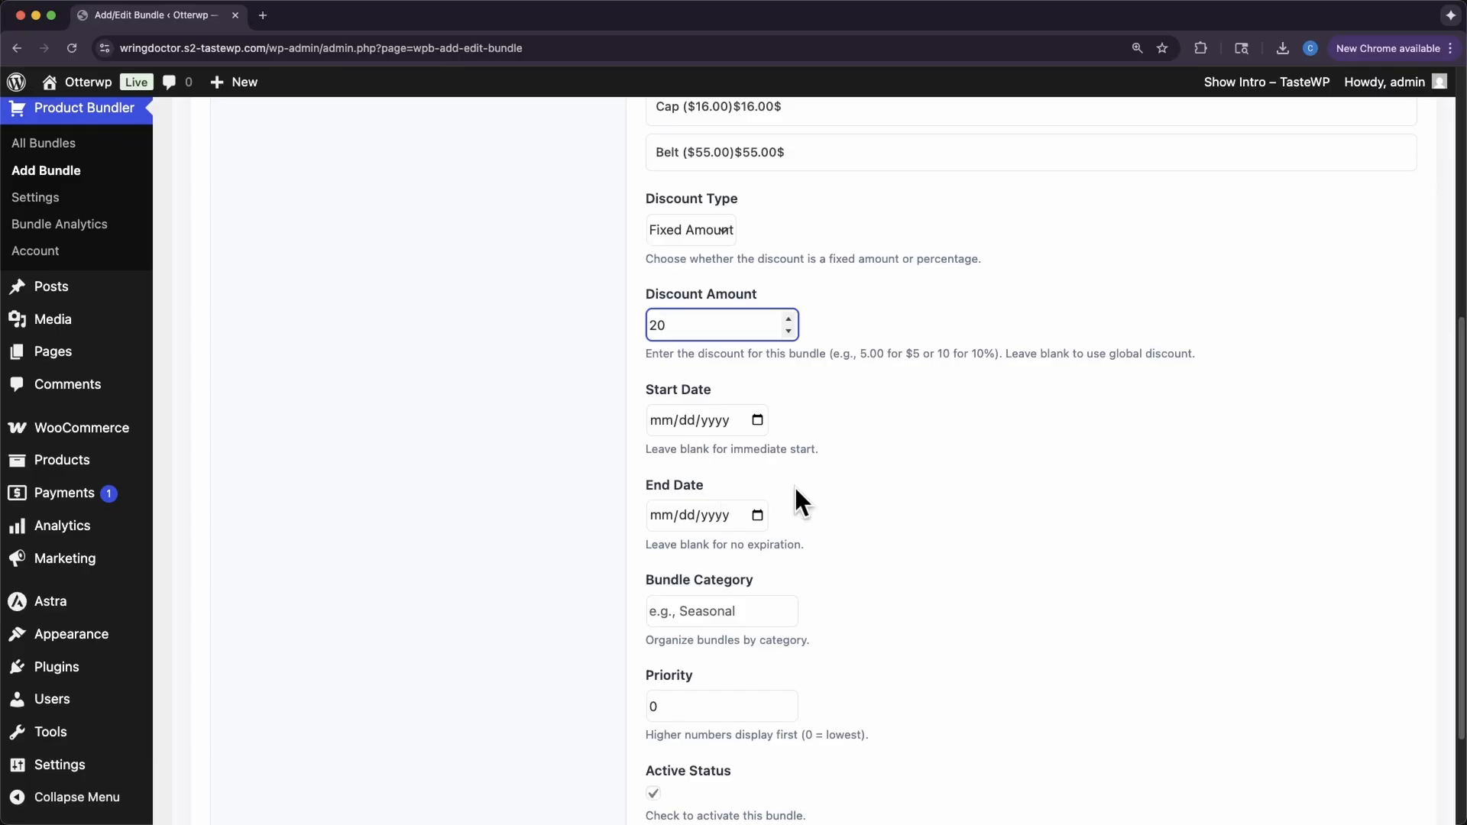
scroll(764, 481, "down", 4)
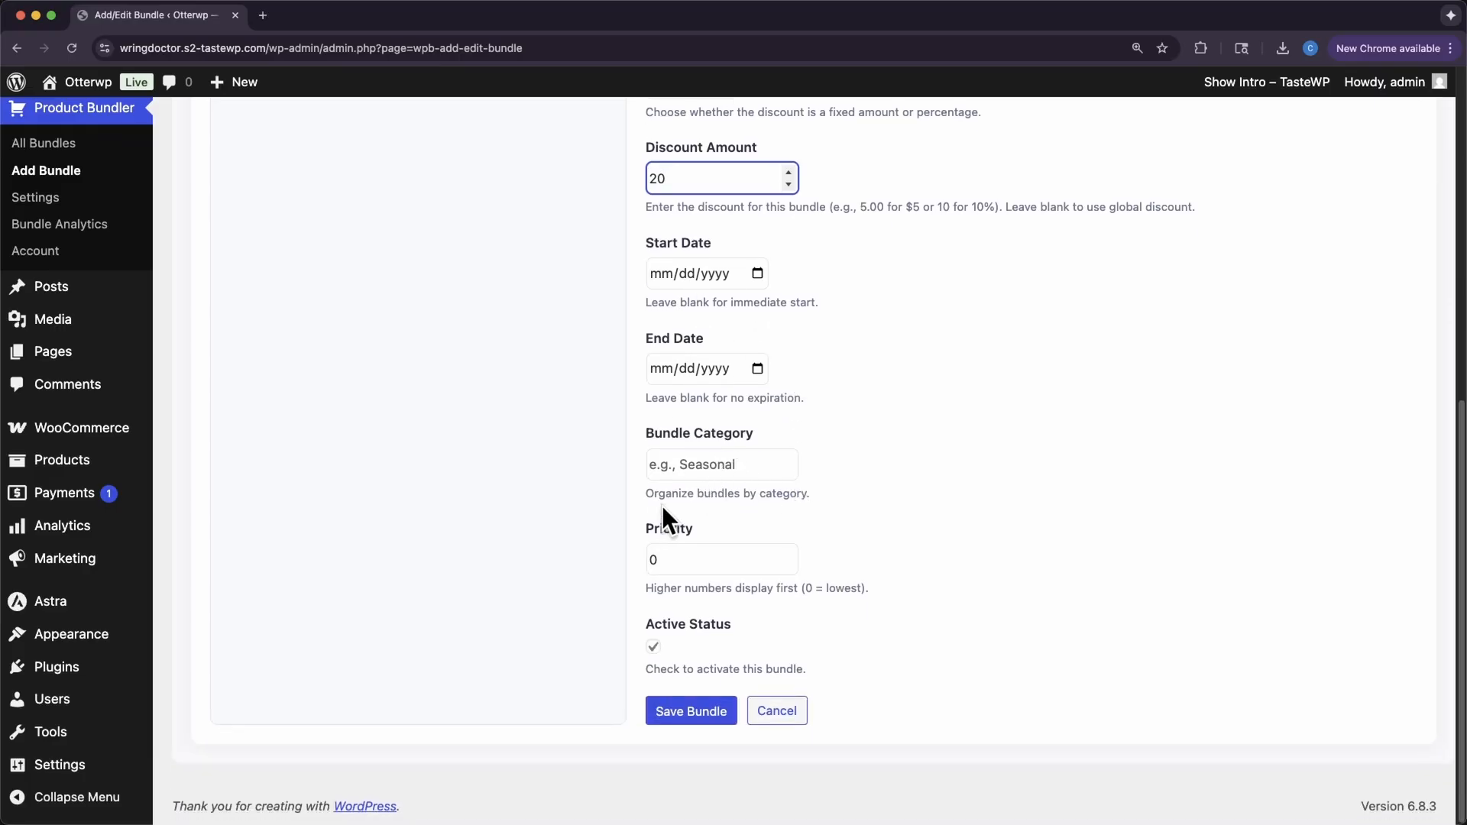
left_click(655, 649)
left_click(697, 710)
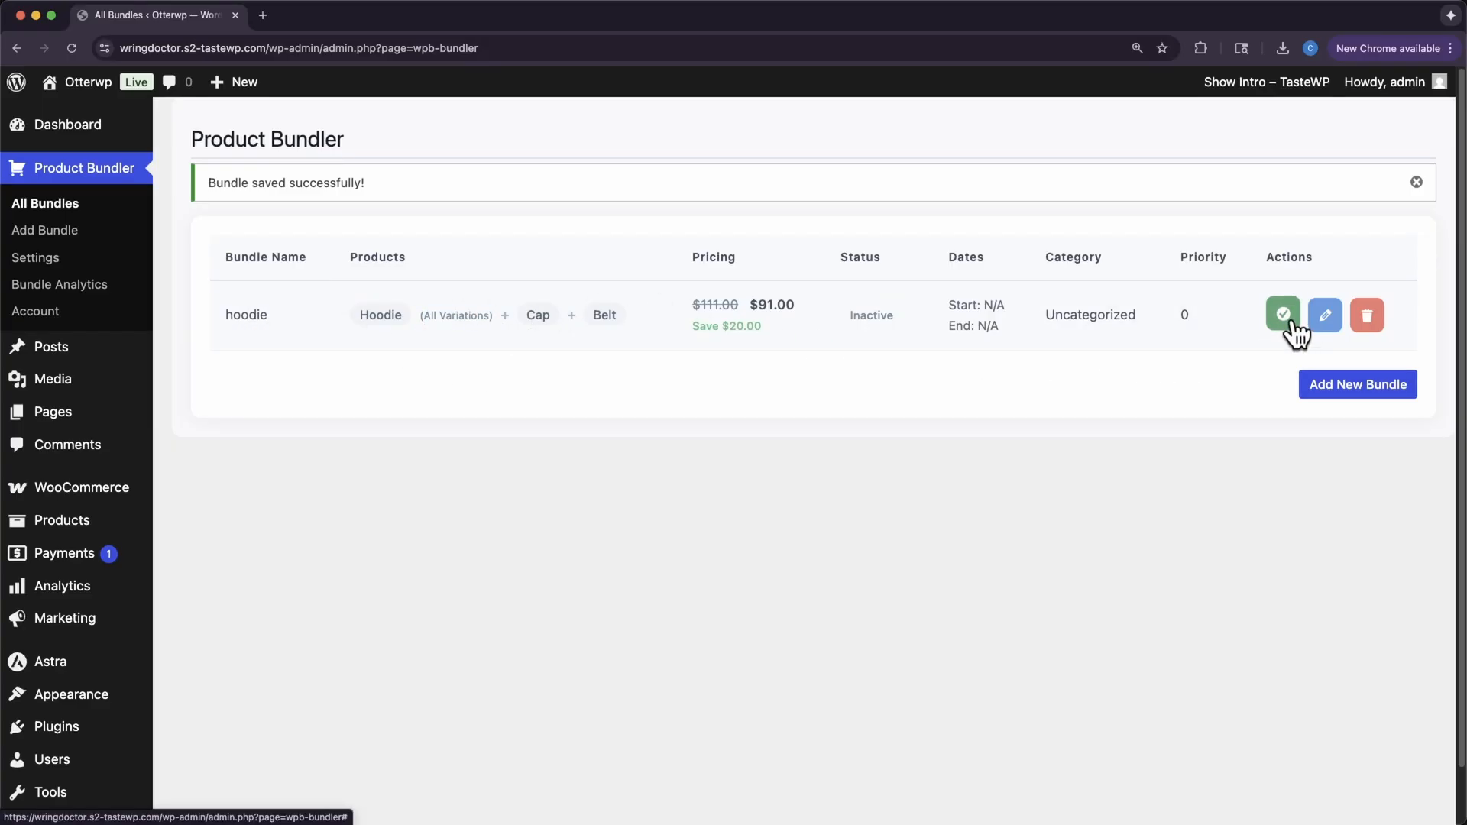
- Open WooCommerce's Sale Scheduler and create a new Bundle Discount on October 11, 2025
mouse_move(113, 489)
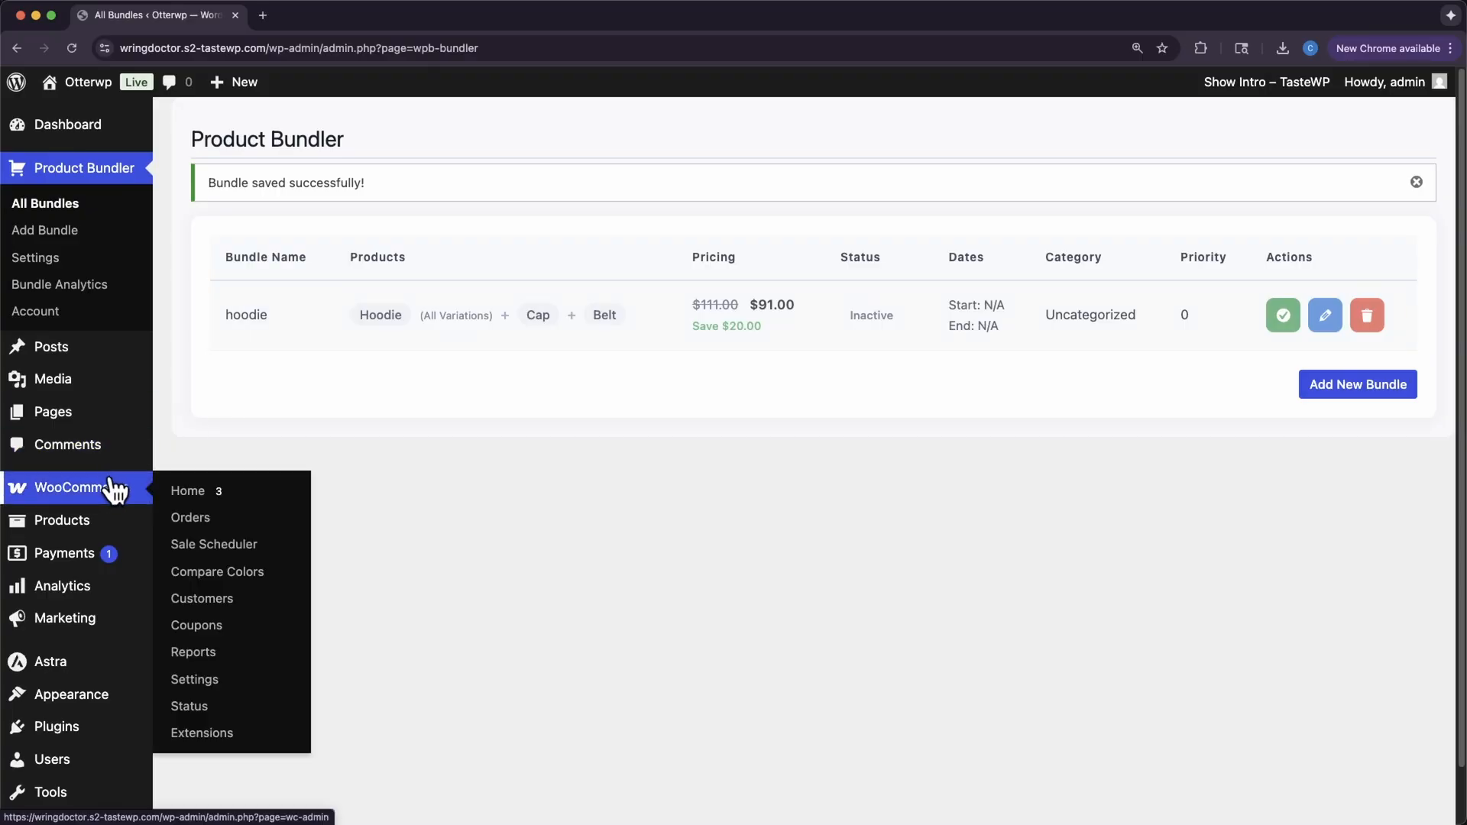
left_click(245, 545)
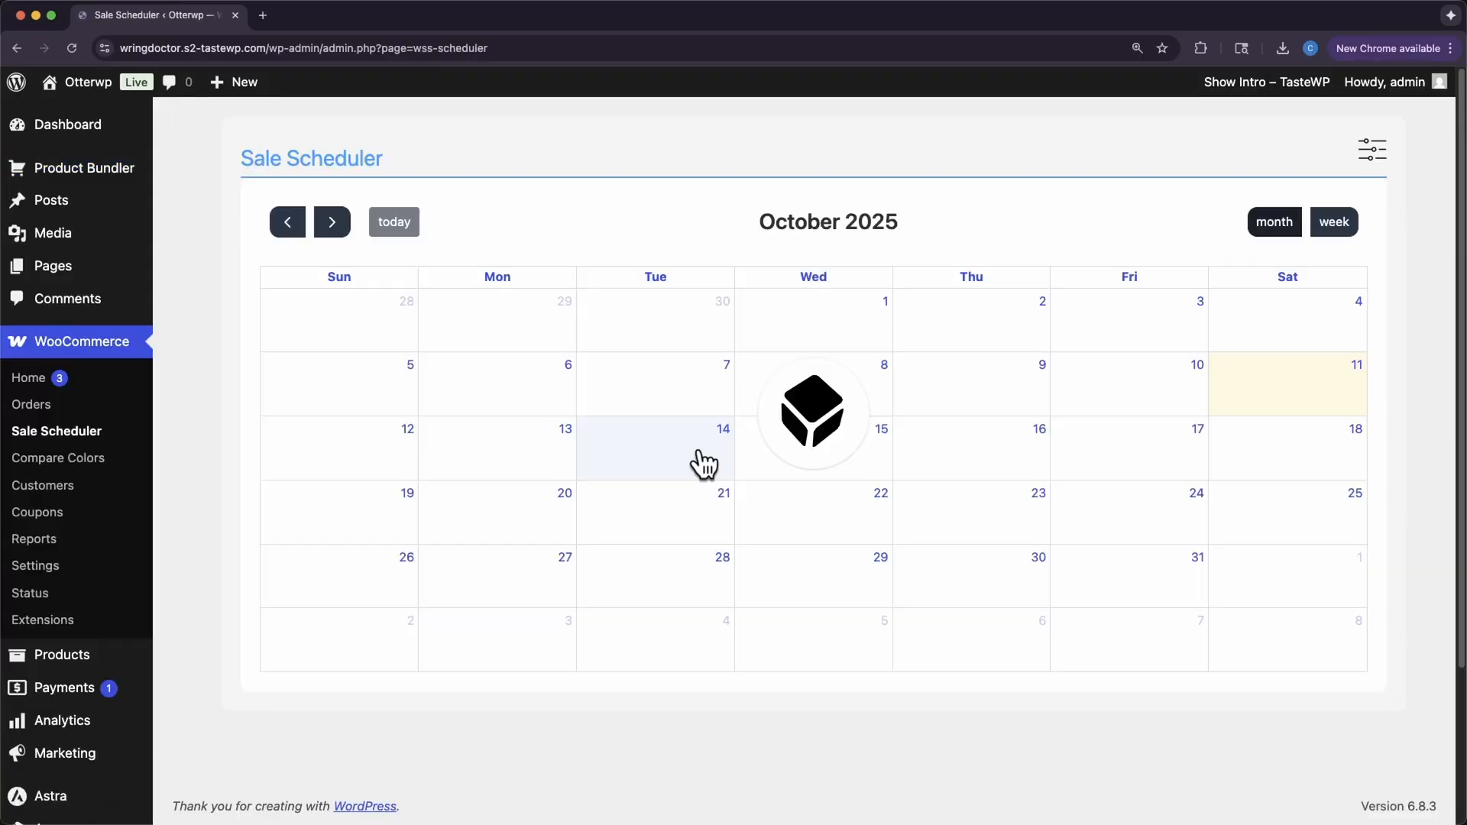
left_click(1284, 374)
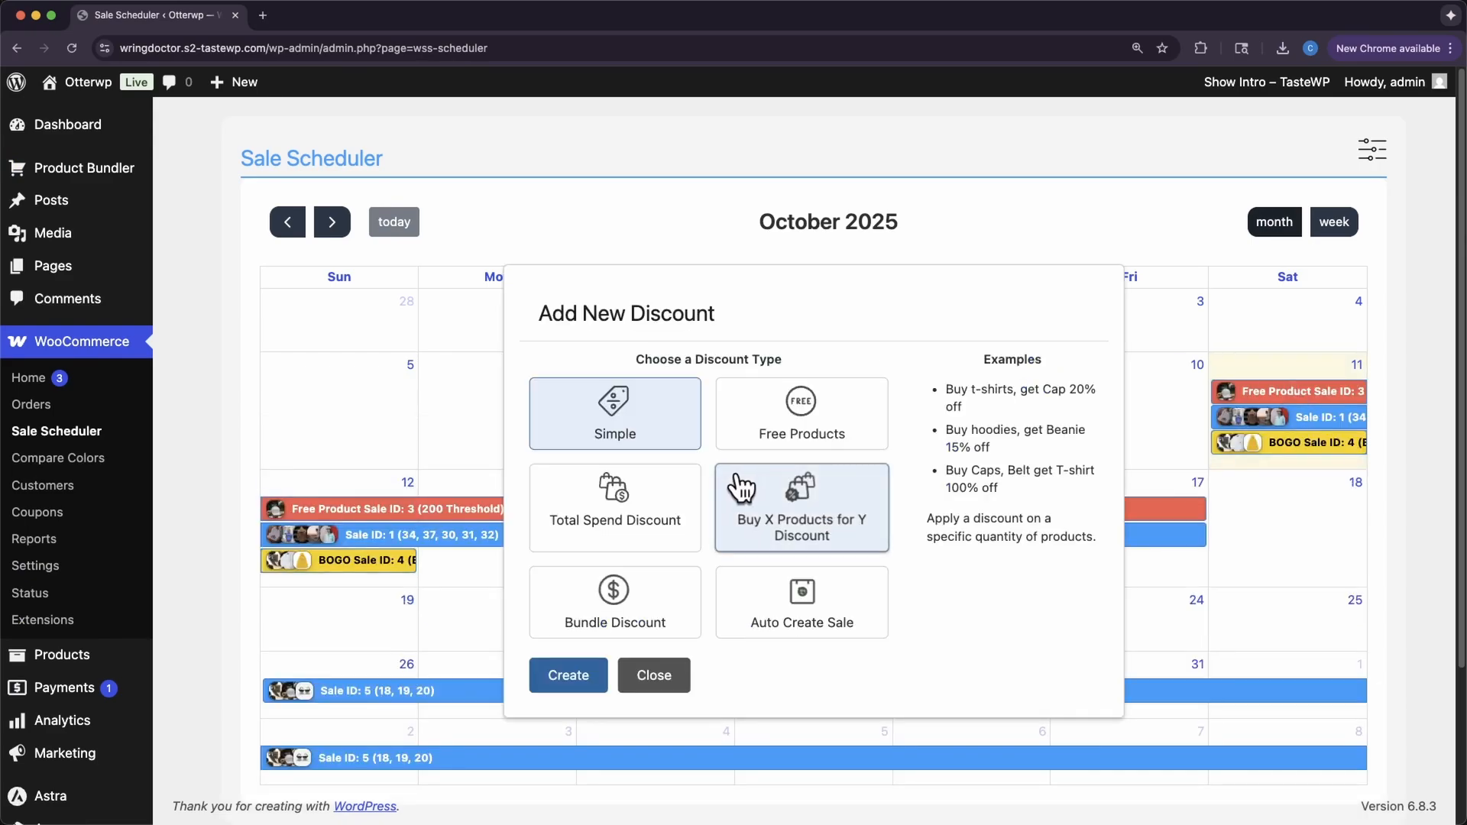
left_click(612, 604)
left_click(603, 676)
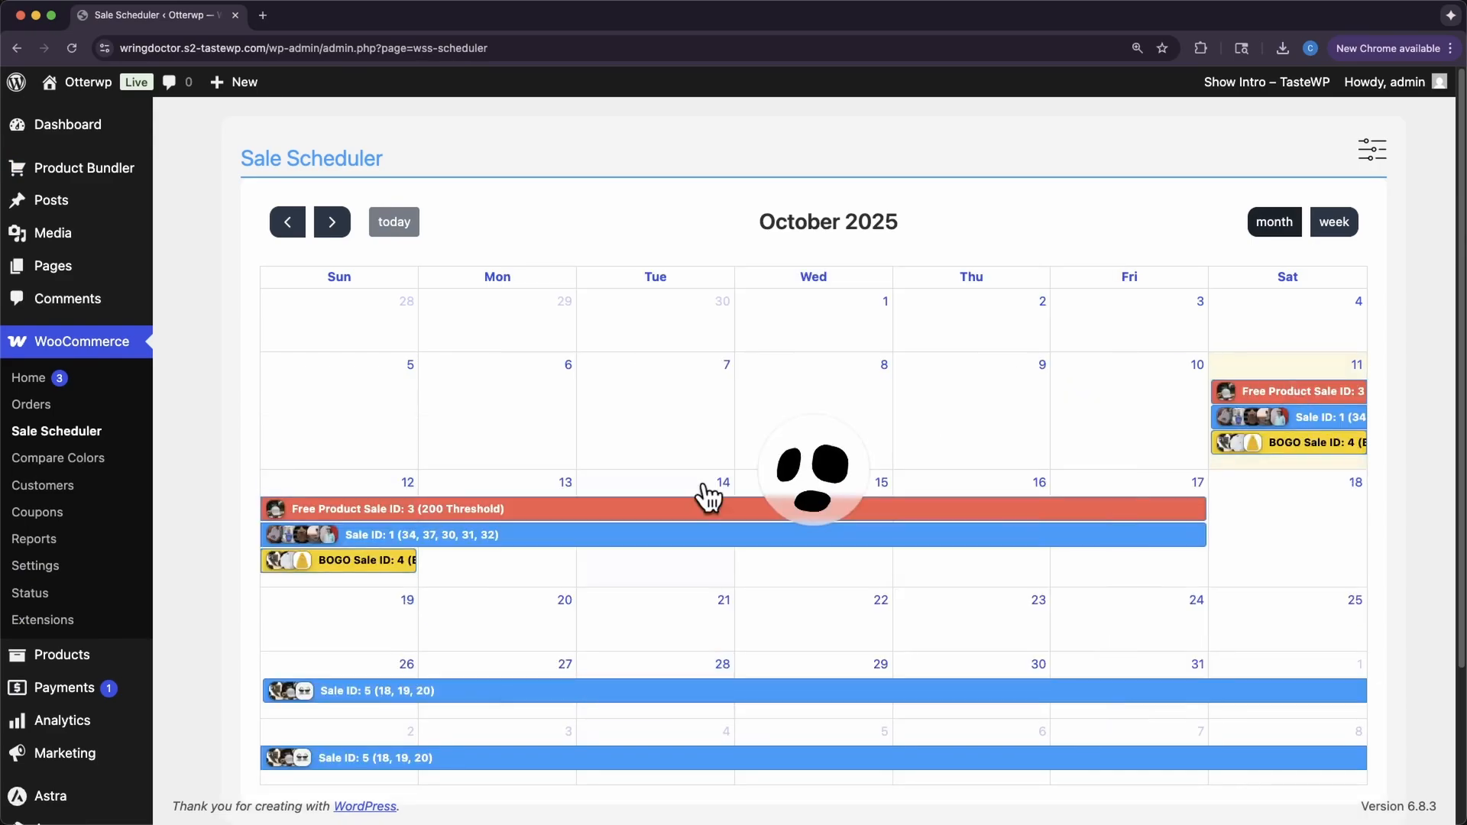
- Choose the hoodie bundle for the discount, save the bundle sale, and extend it on the calendar through October 18
left_click(680, 481)
type("h")
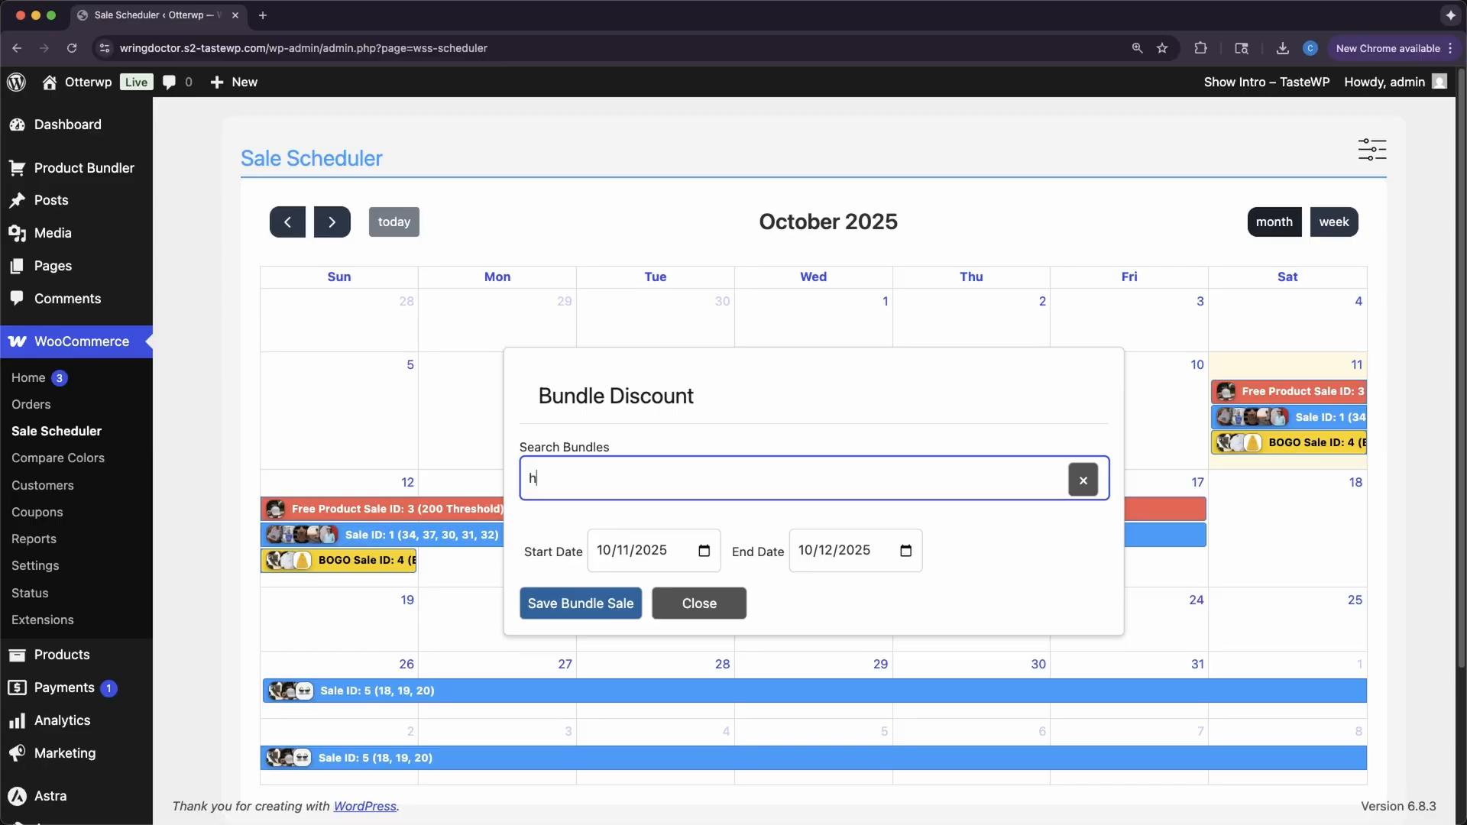
type("ood")
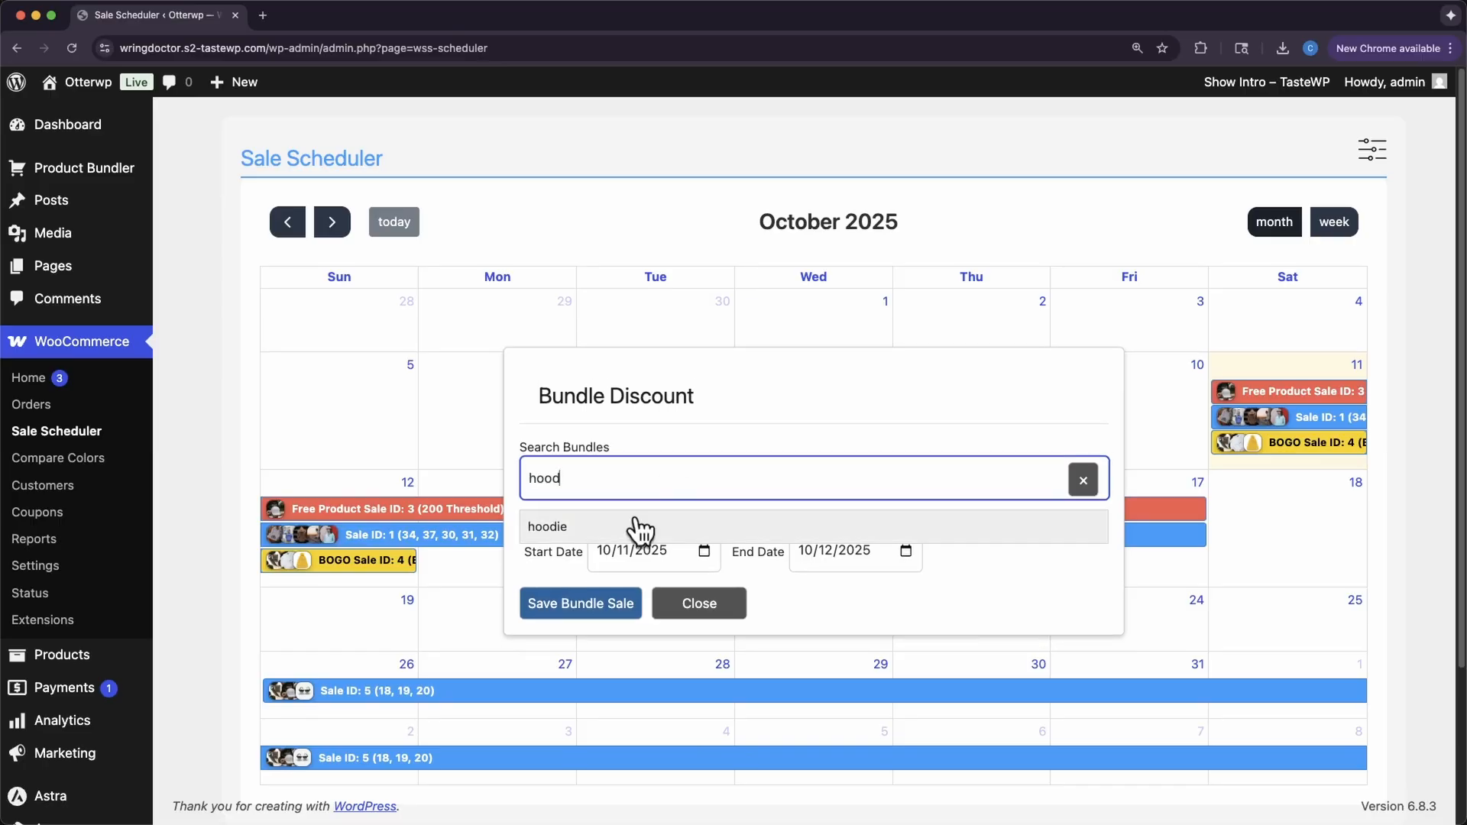
left_click(630, 528)
left_click(593, 636)
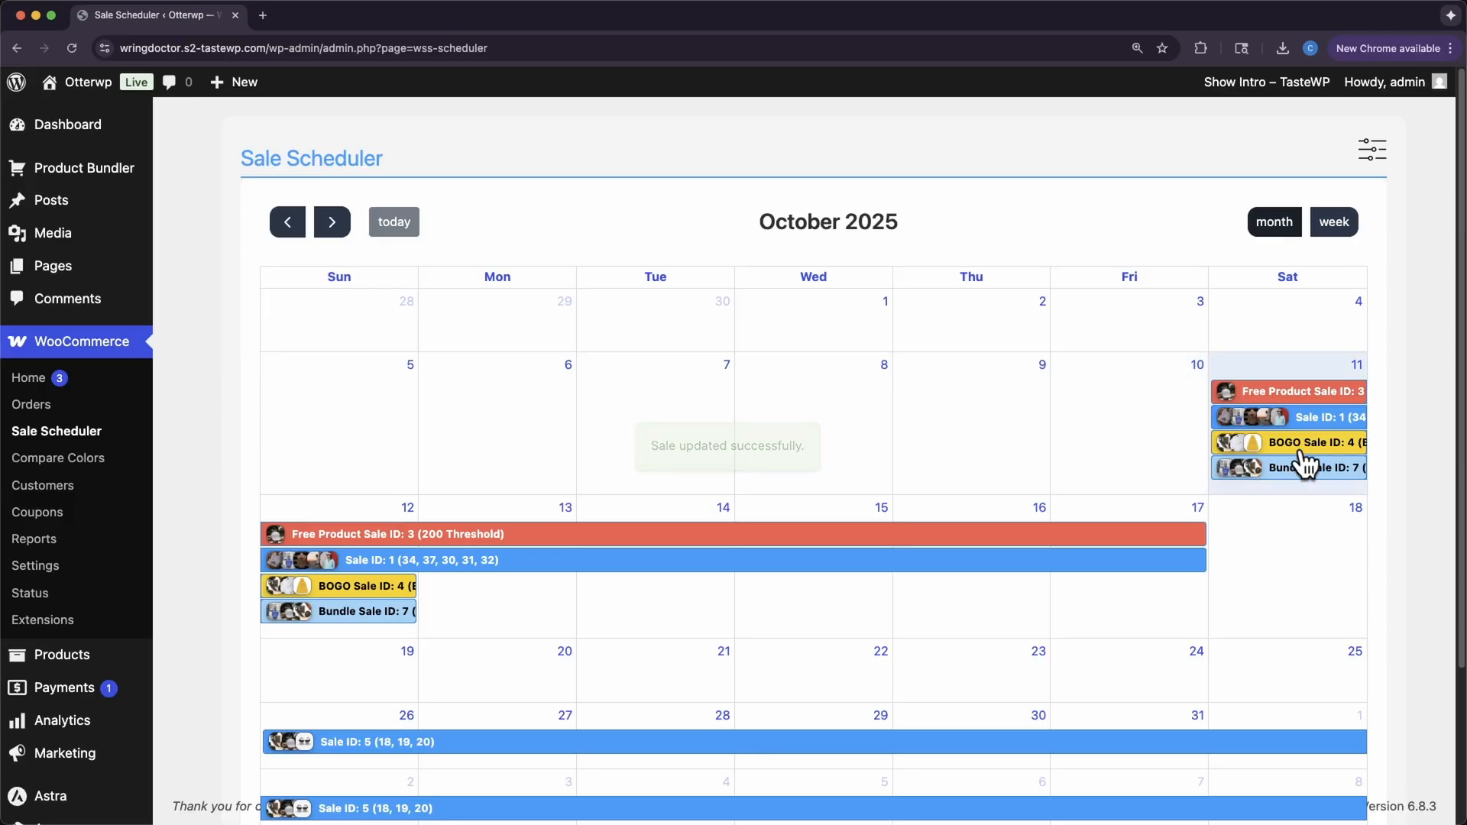
left_click_drag(413, 611, 1247, 611)
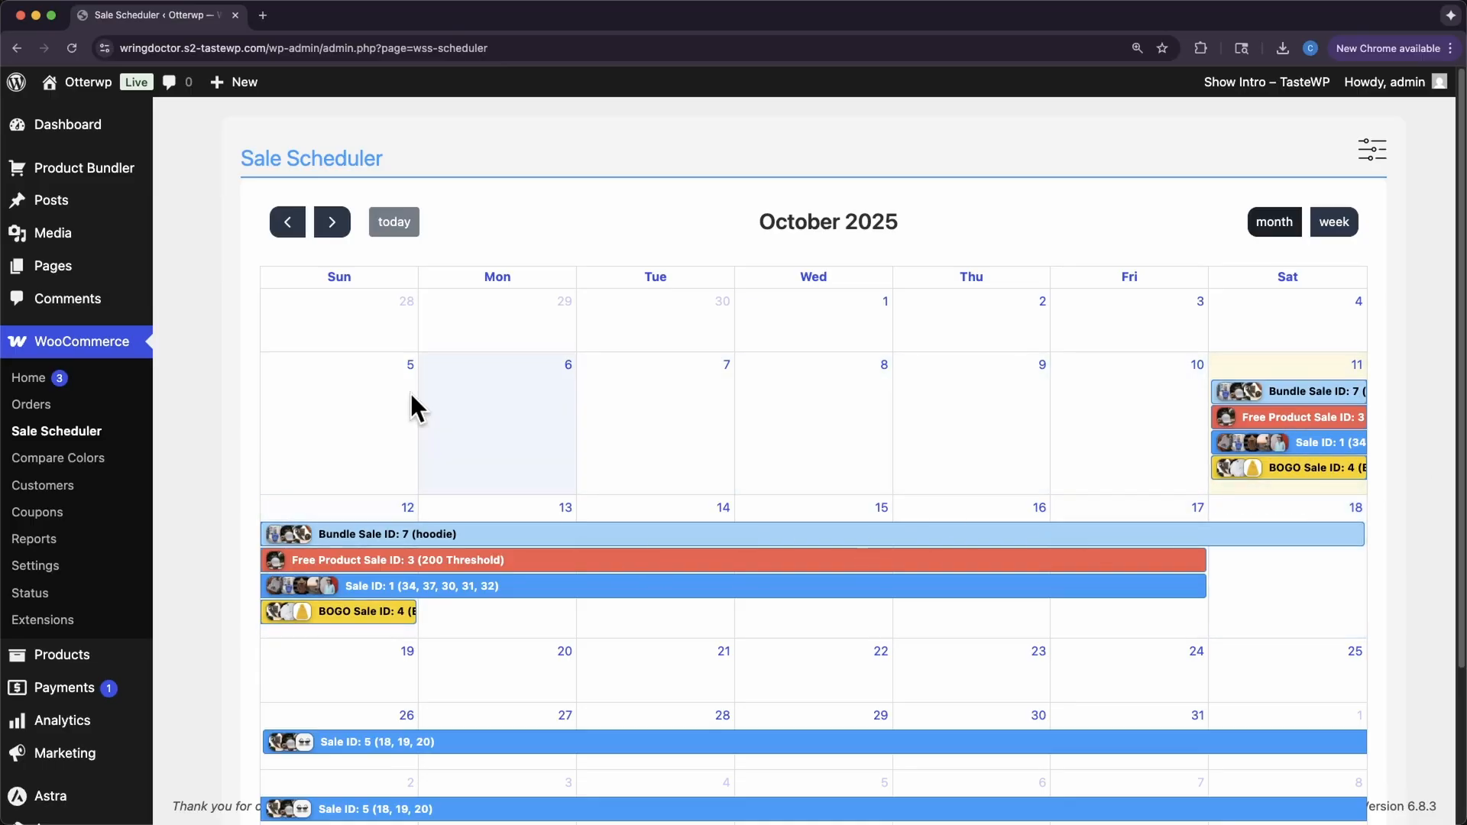
- Visit the storefront, go to the Shop page and open the Hoodie product
mouse_move(88, 189)
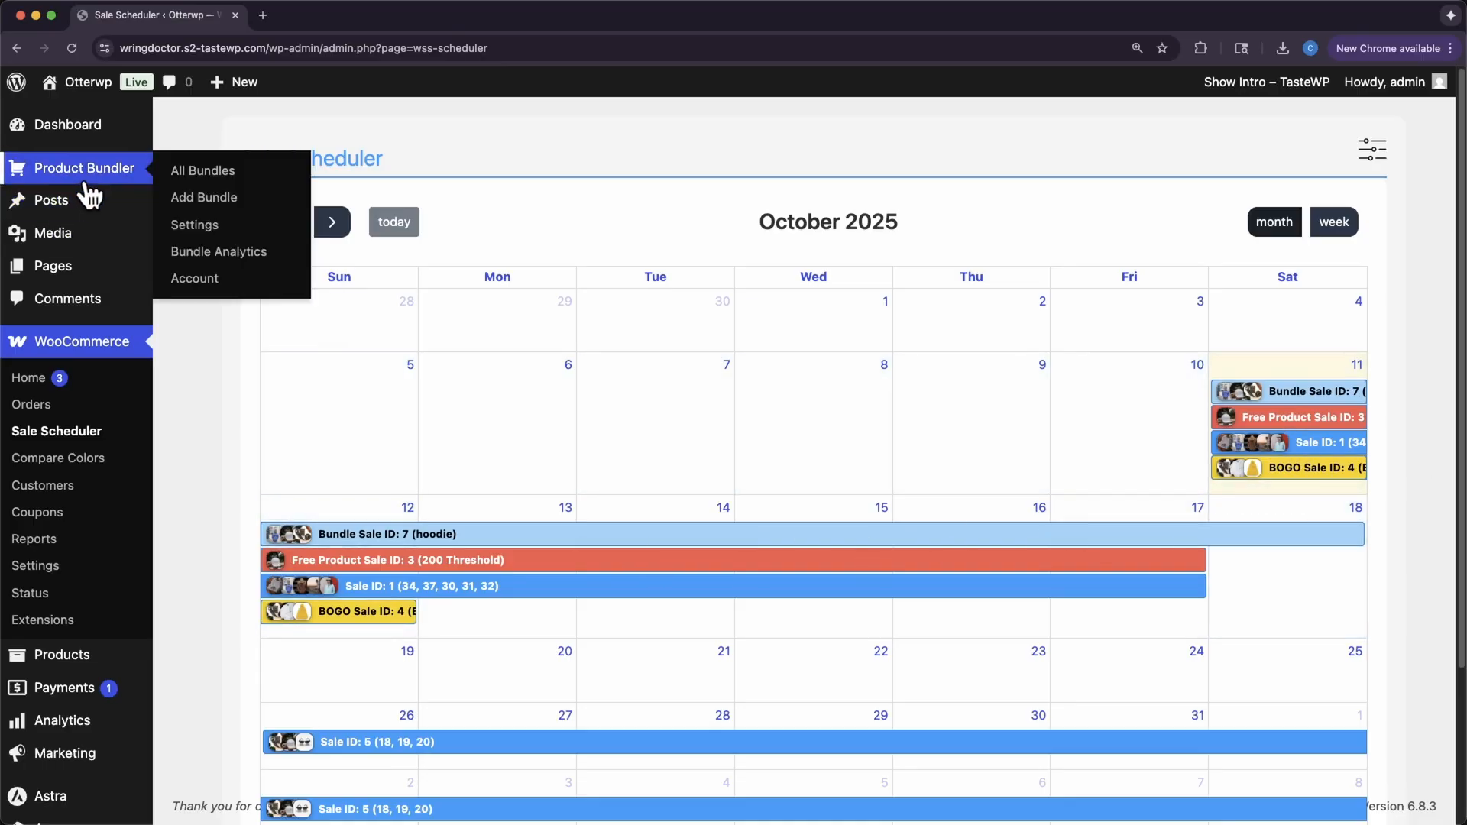
left_click(85, 113)
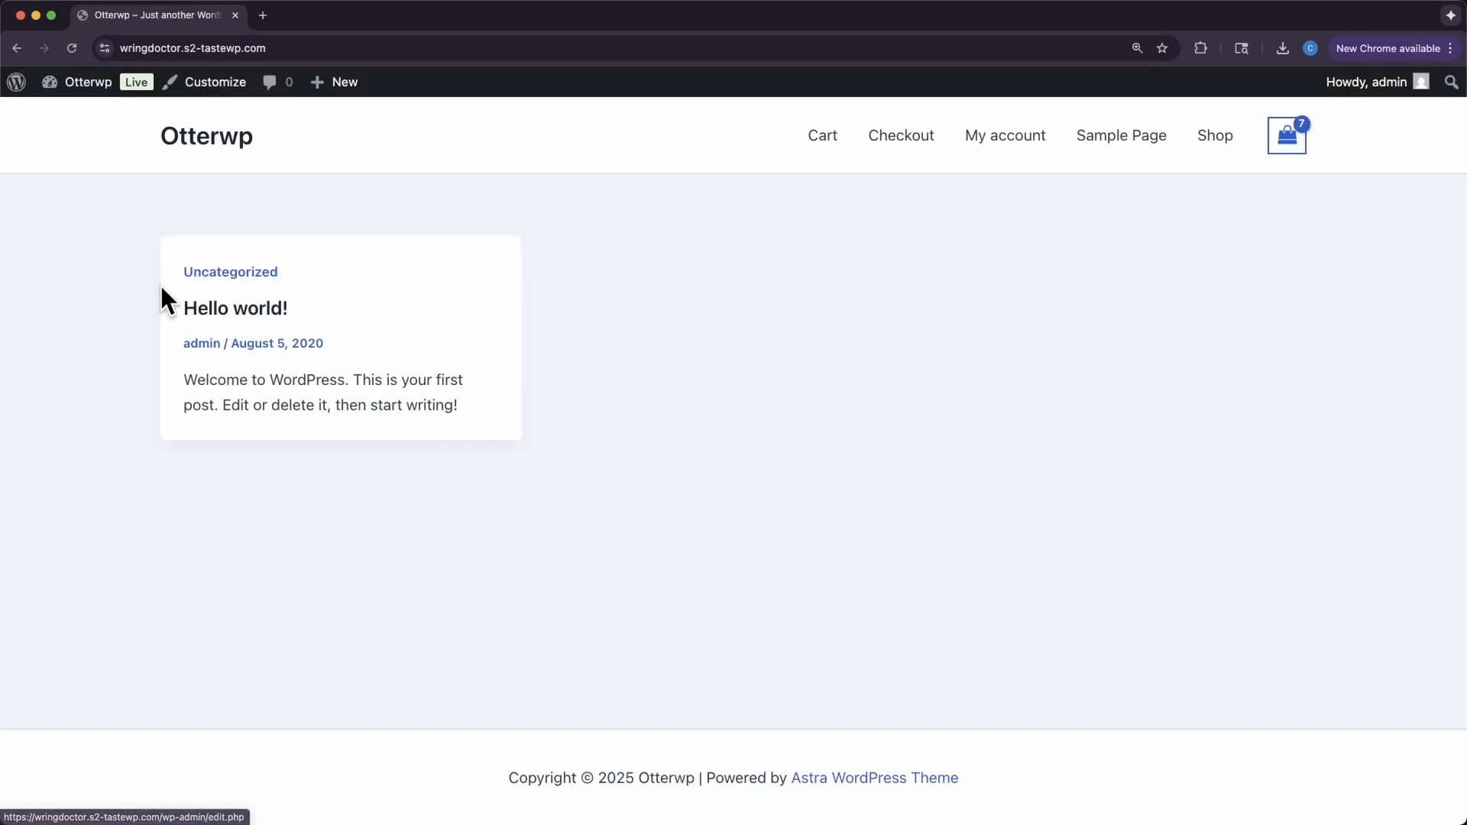
left_click(1211, 136)
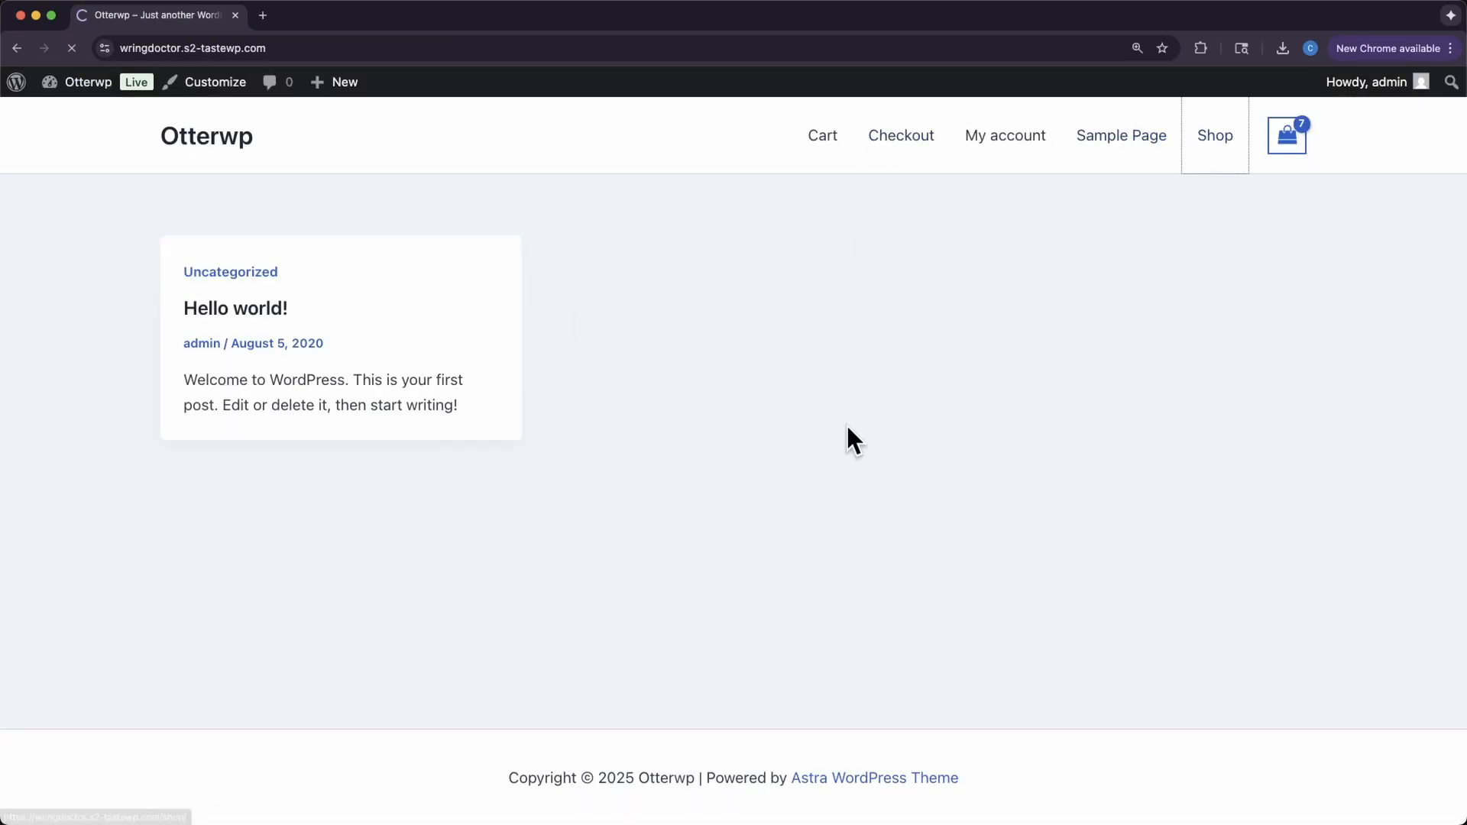
scroll(625, 569, "down", 2)
scroll(625, 577, "down", 10)
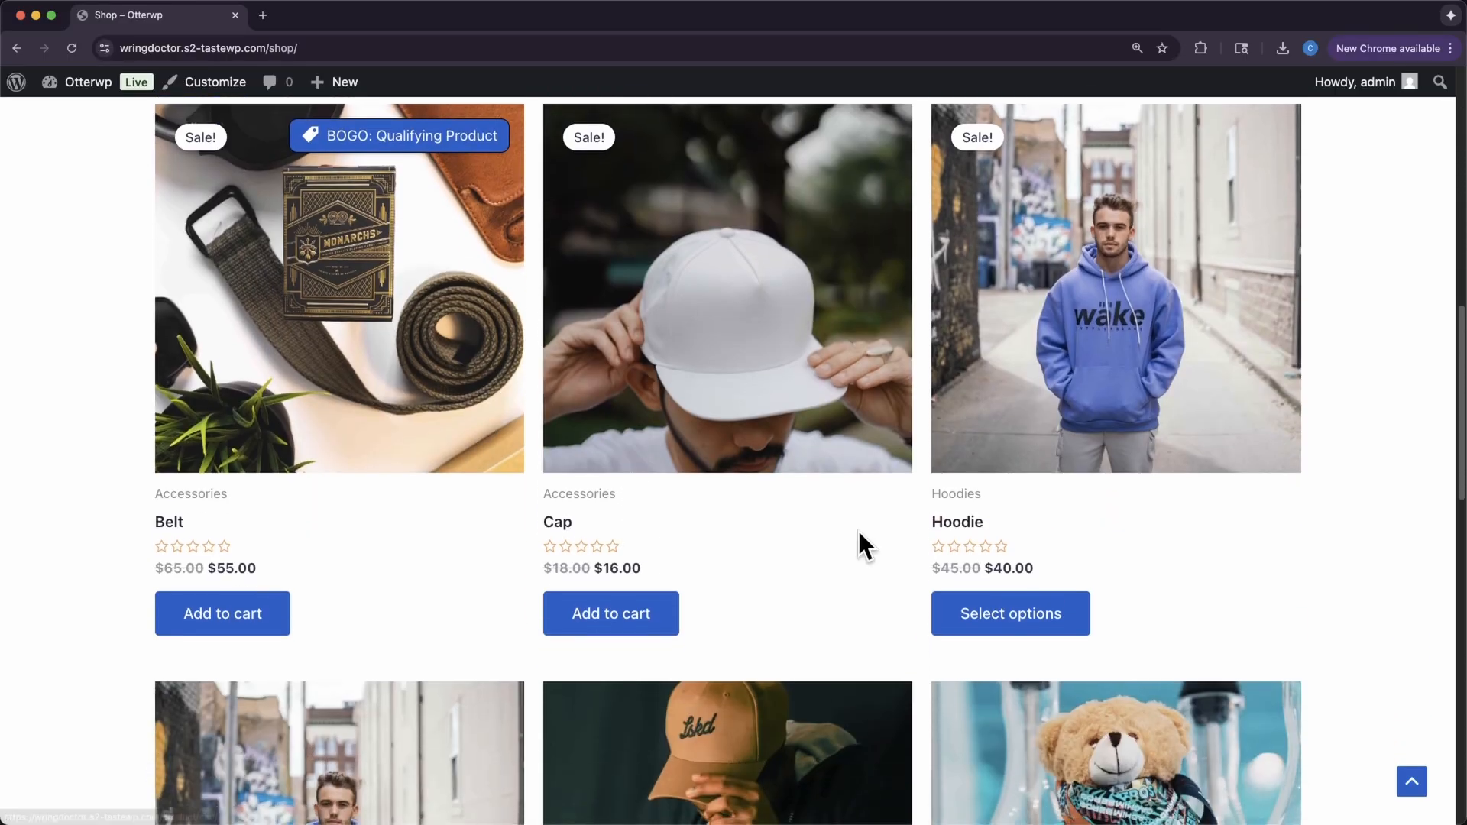
left_click(1047, 412)
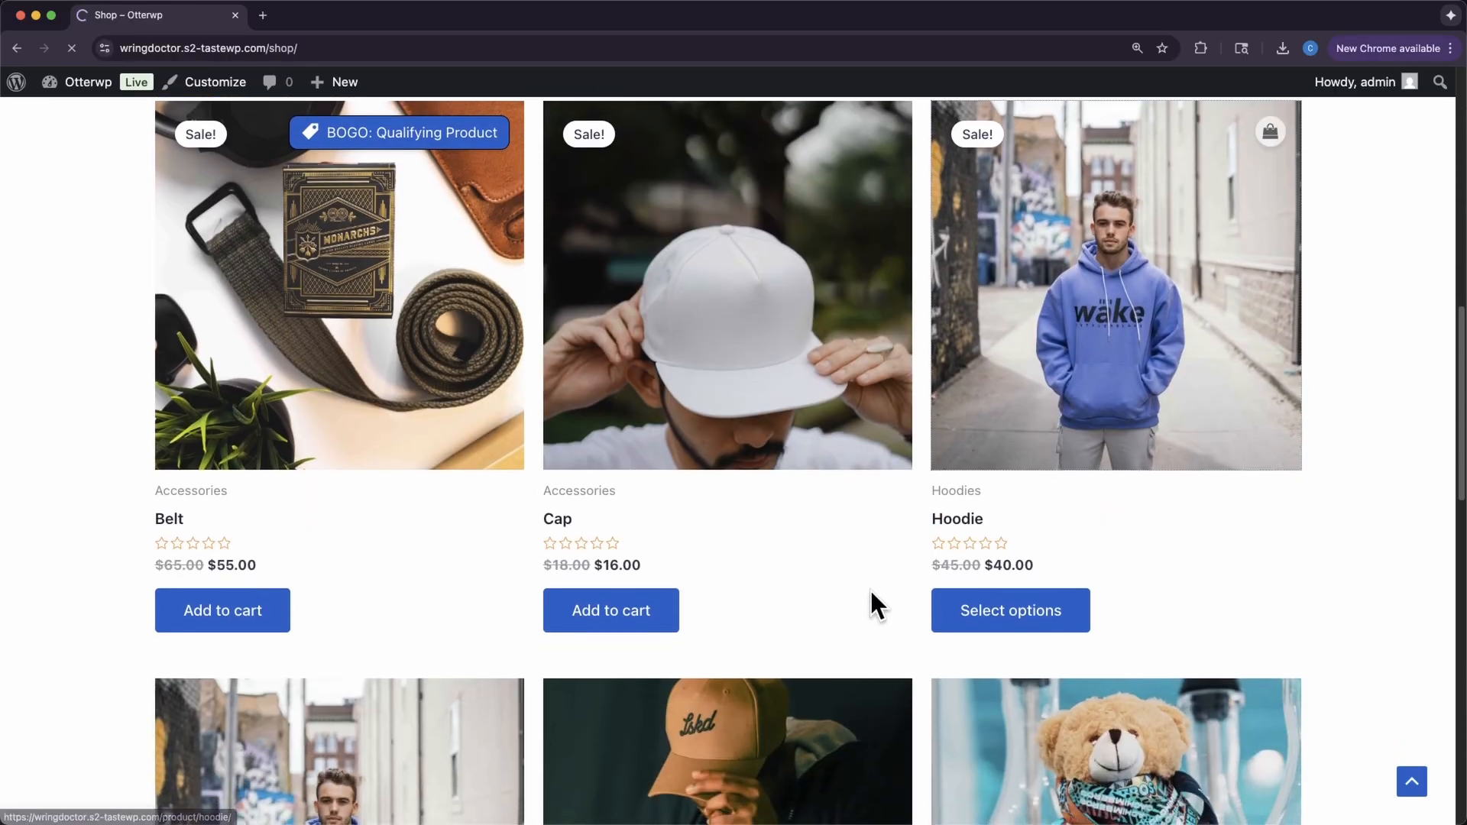
- Add all the Hoodie's Frequently bought together items to the cart and check the bundle discount in the cart totals
scroll(913, 604, "down", 9)
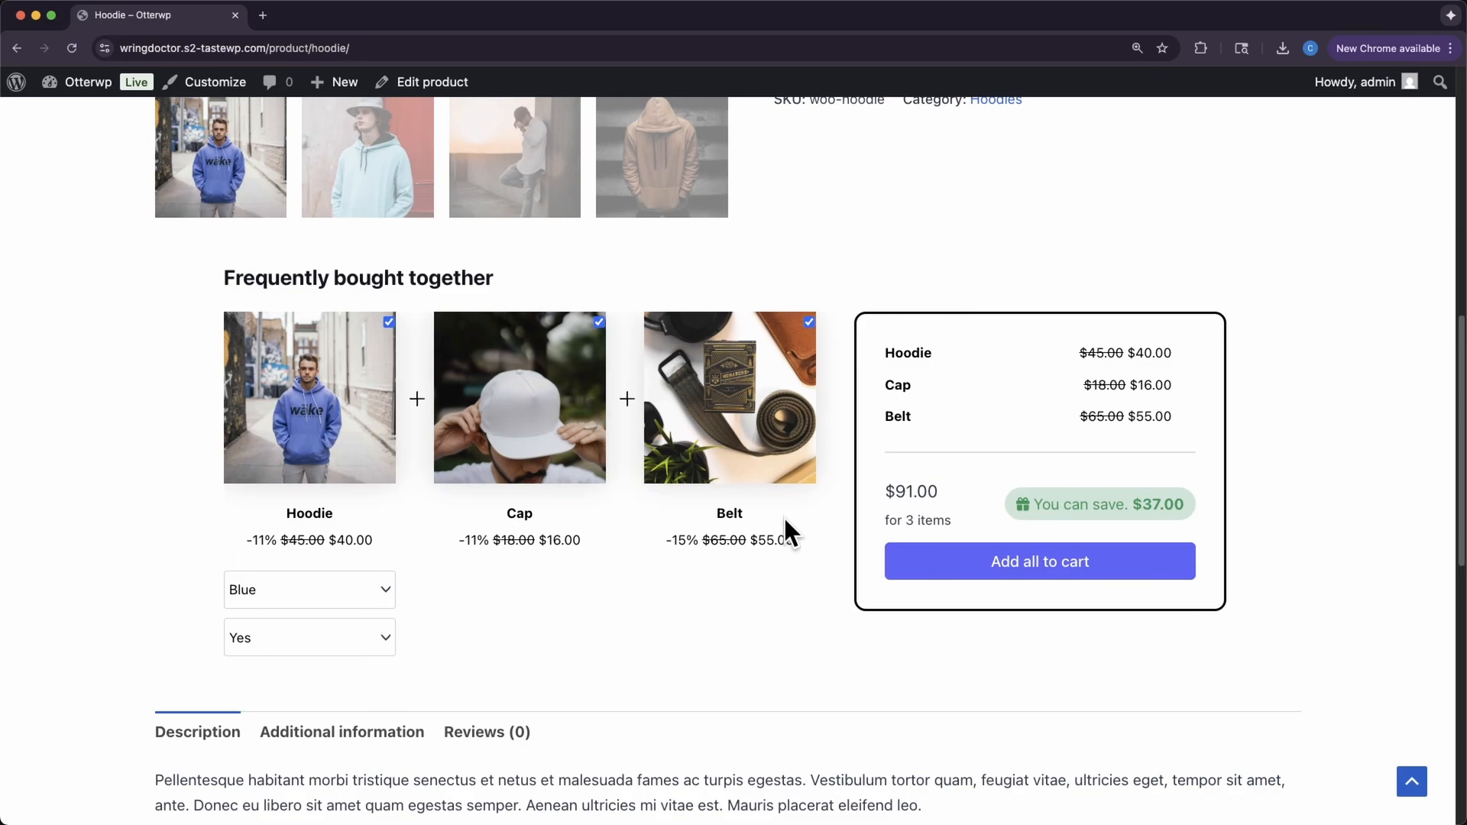
left_click(1086, 569)
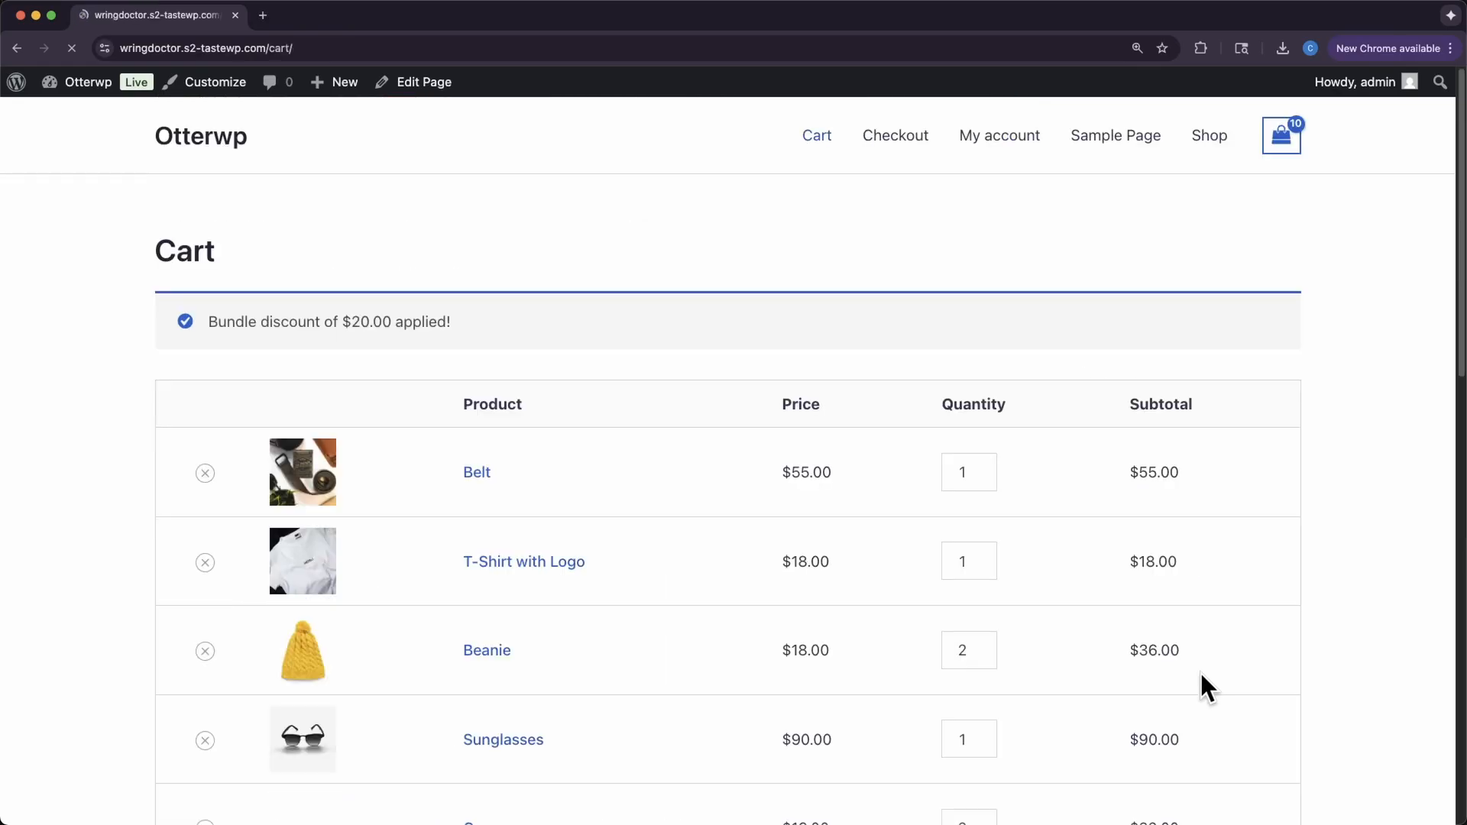
scroll(1092, 619, "down", 12)
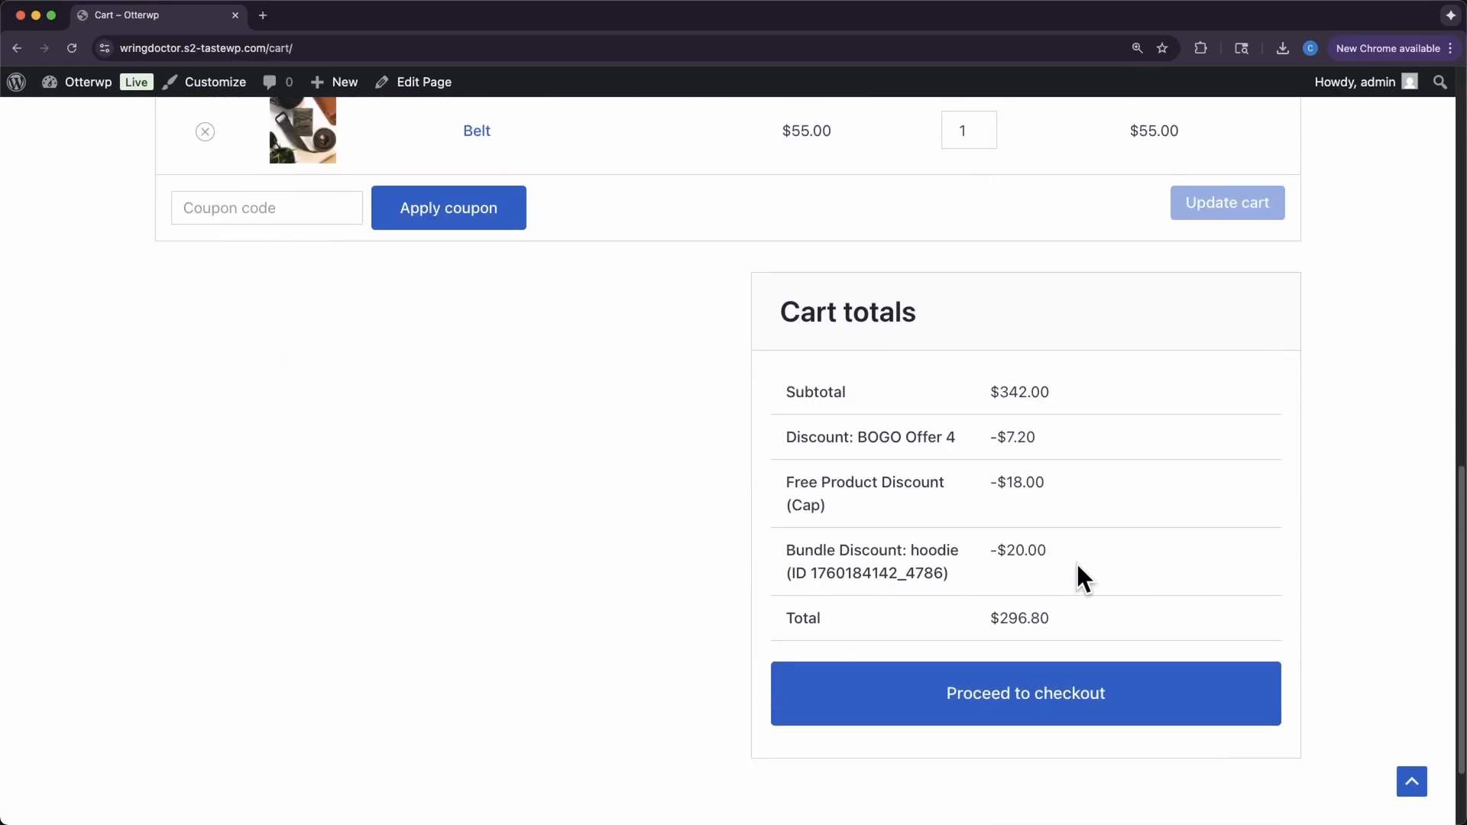
left_click_drag(1075, 566, 799, 561)
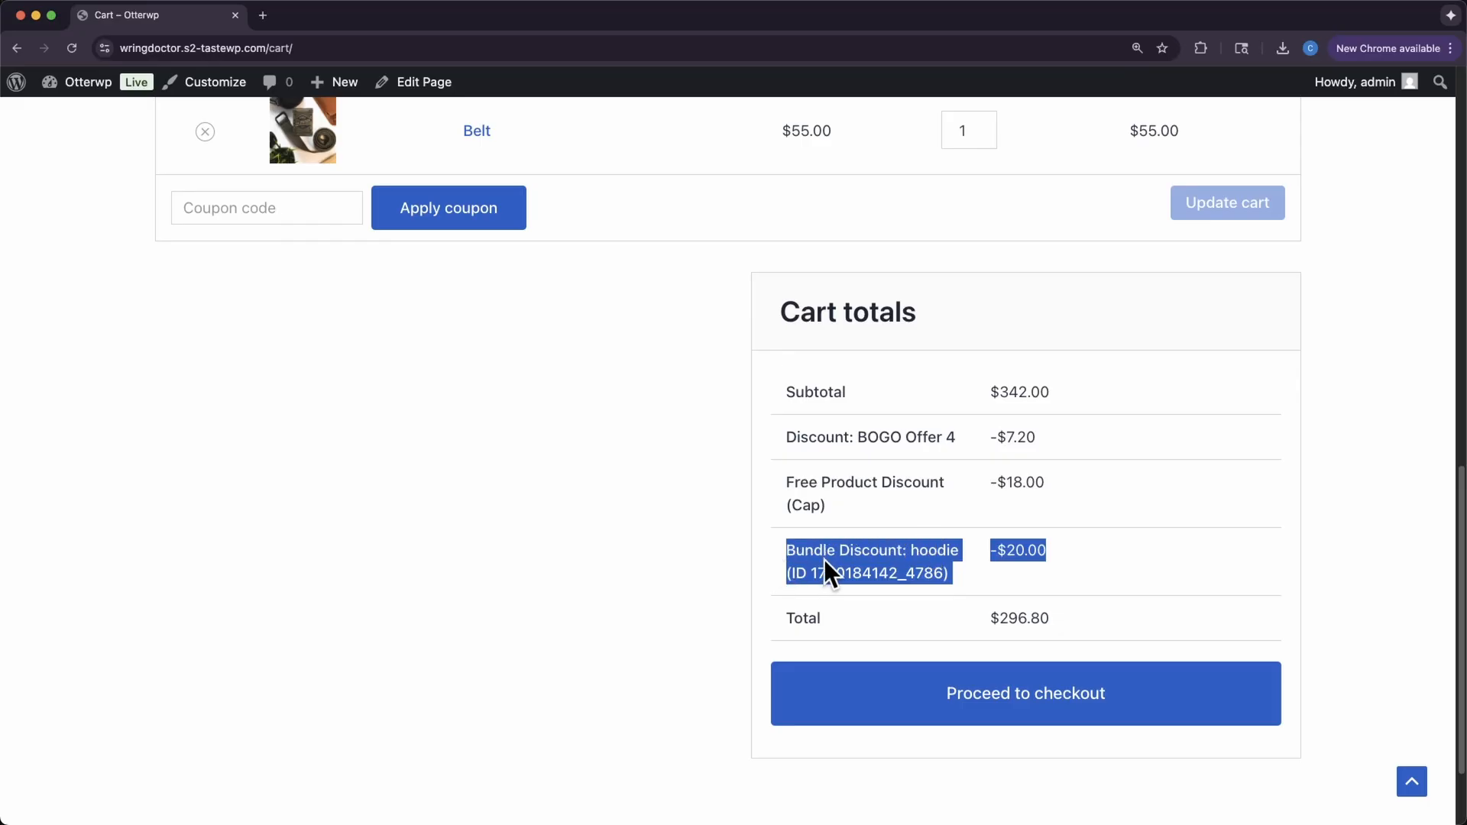
scroll(824, 559, "up", 12)
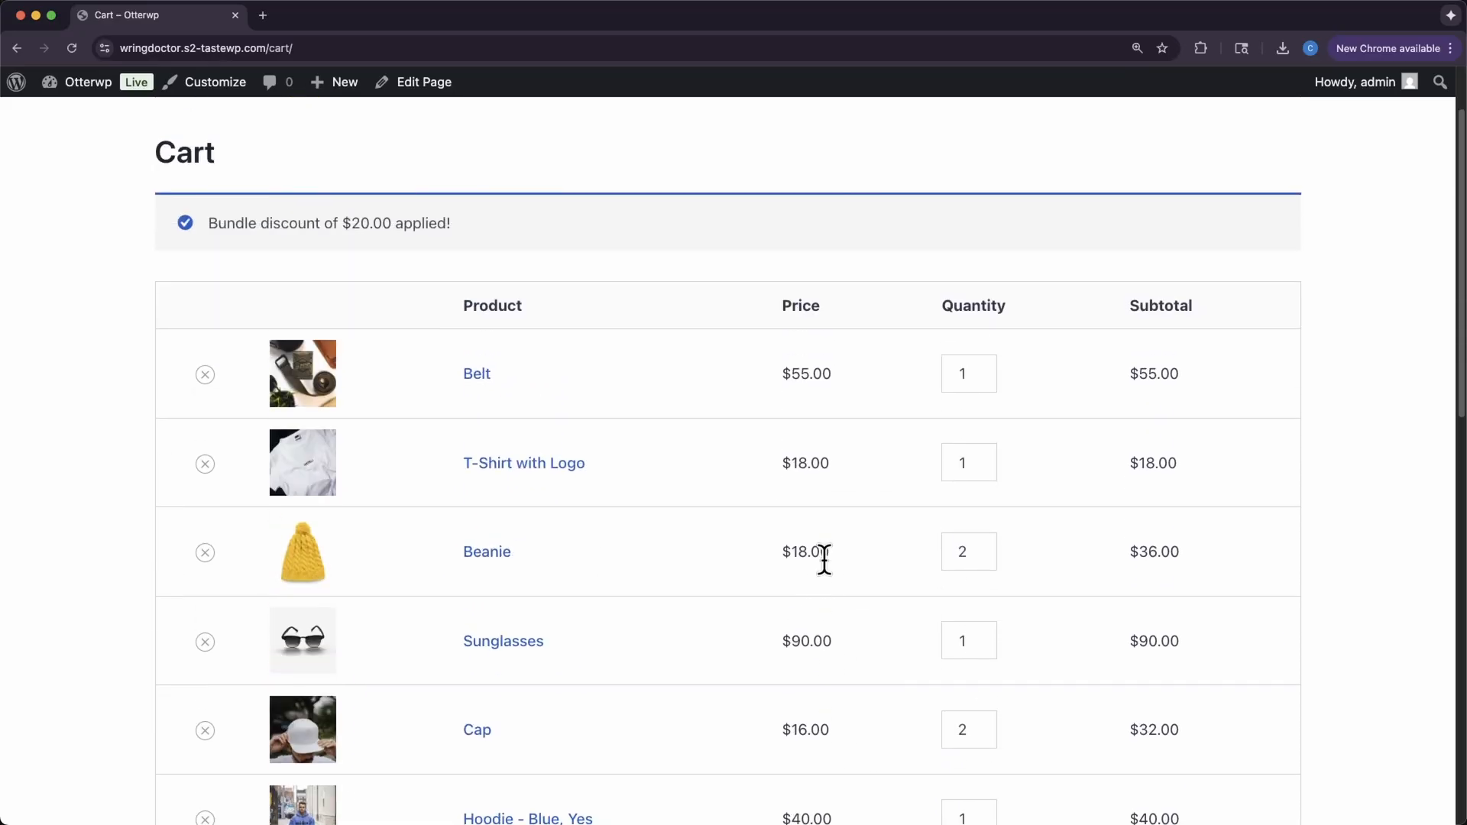
scroll(824, 559, "up", 2)
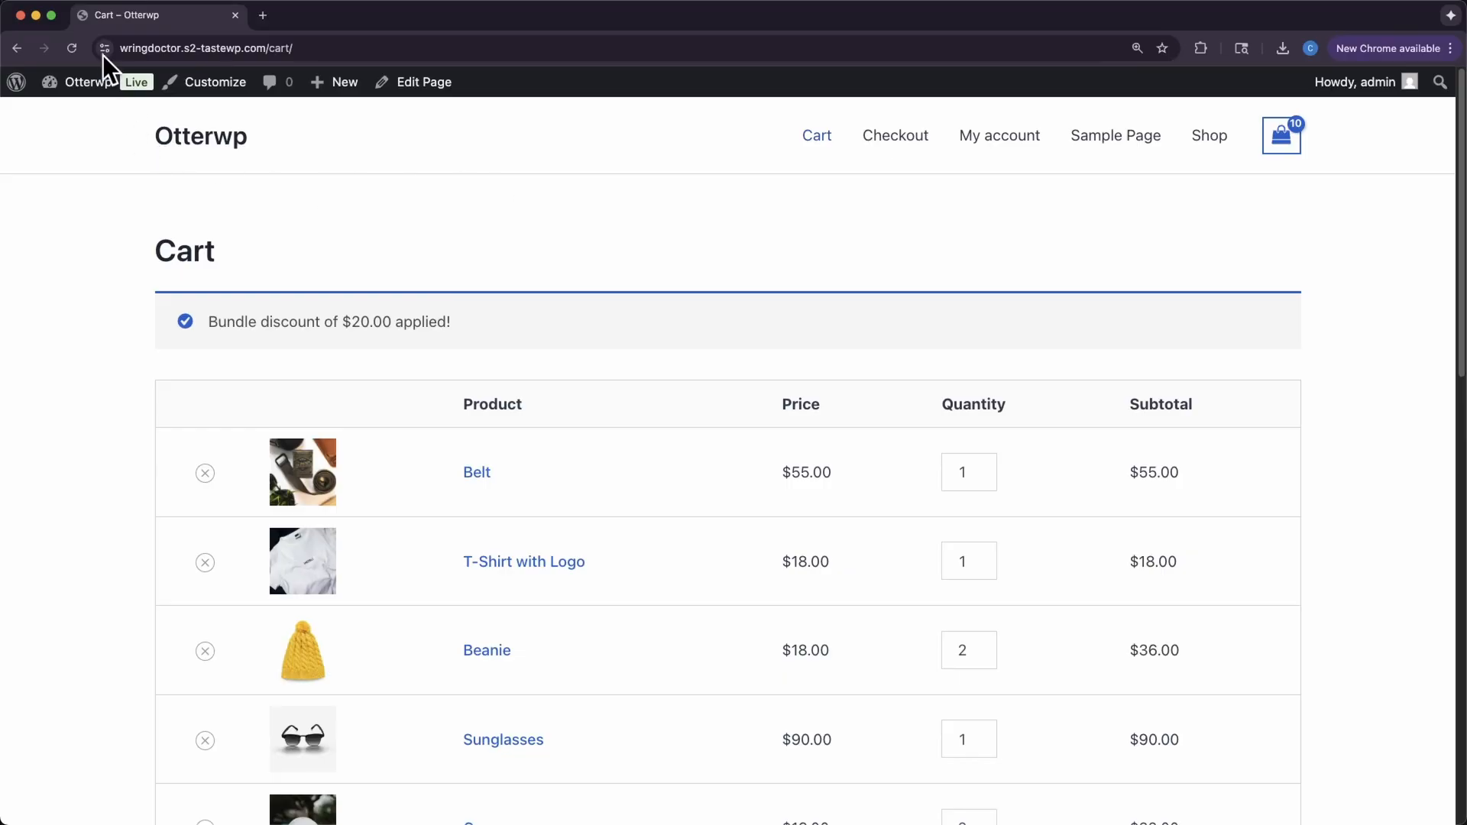
- Return to the store's Shop page through the admin dashboard and open the Long Sleeve Tee product to review its page
left_click(90, 84)
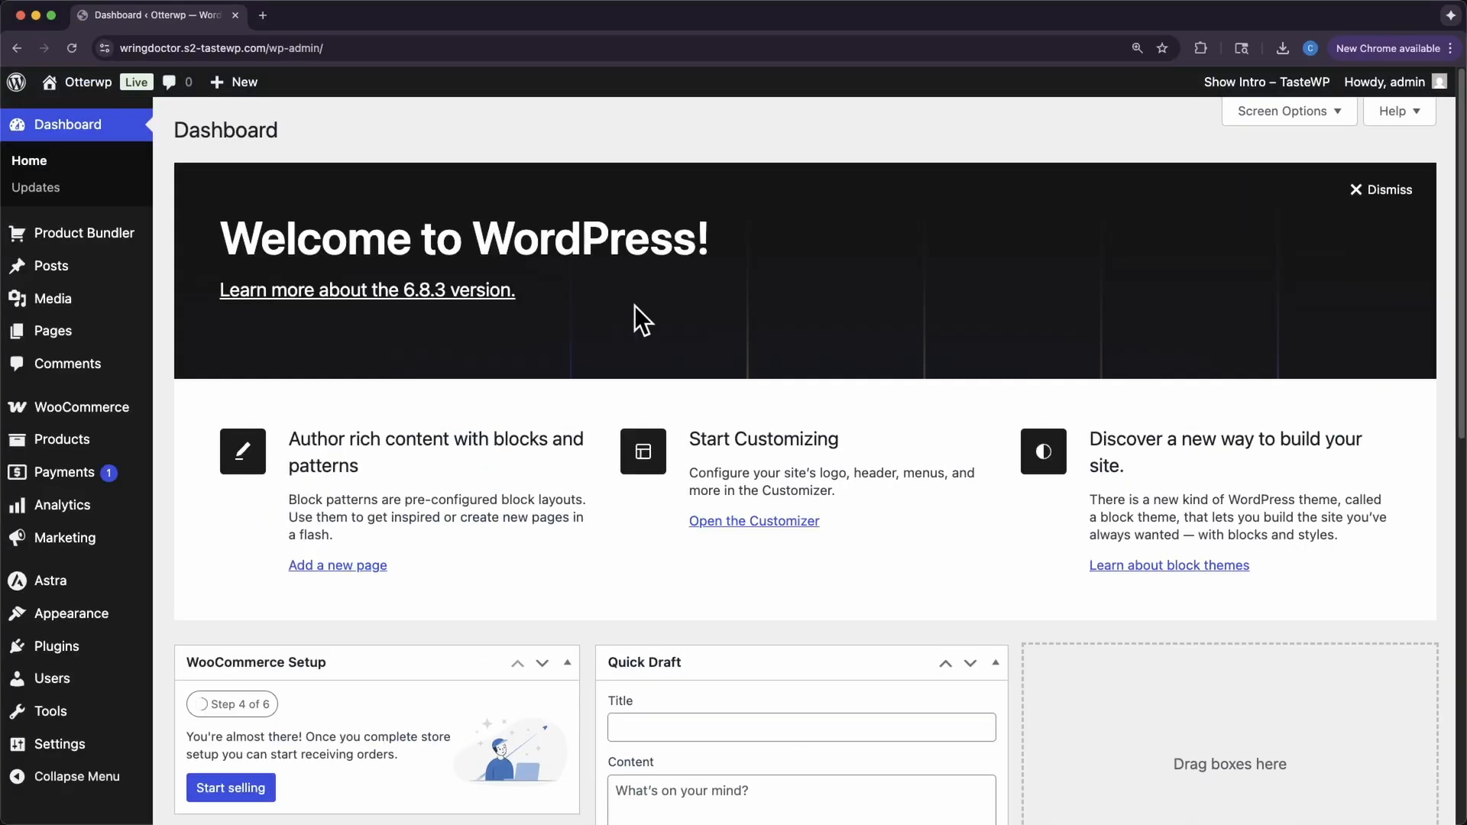
scroll(632, 317, "down", 2)
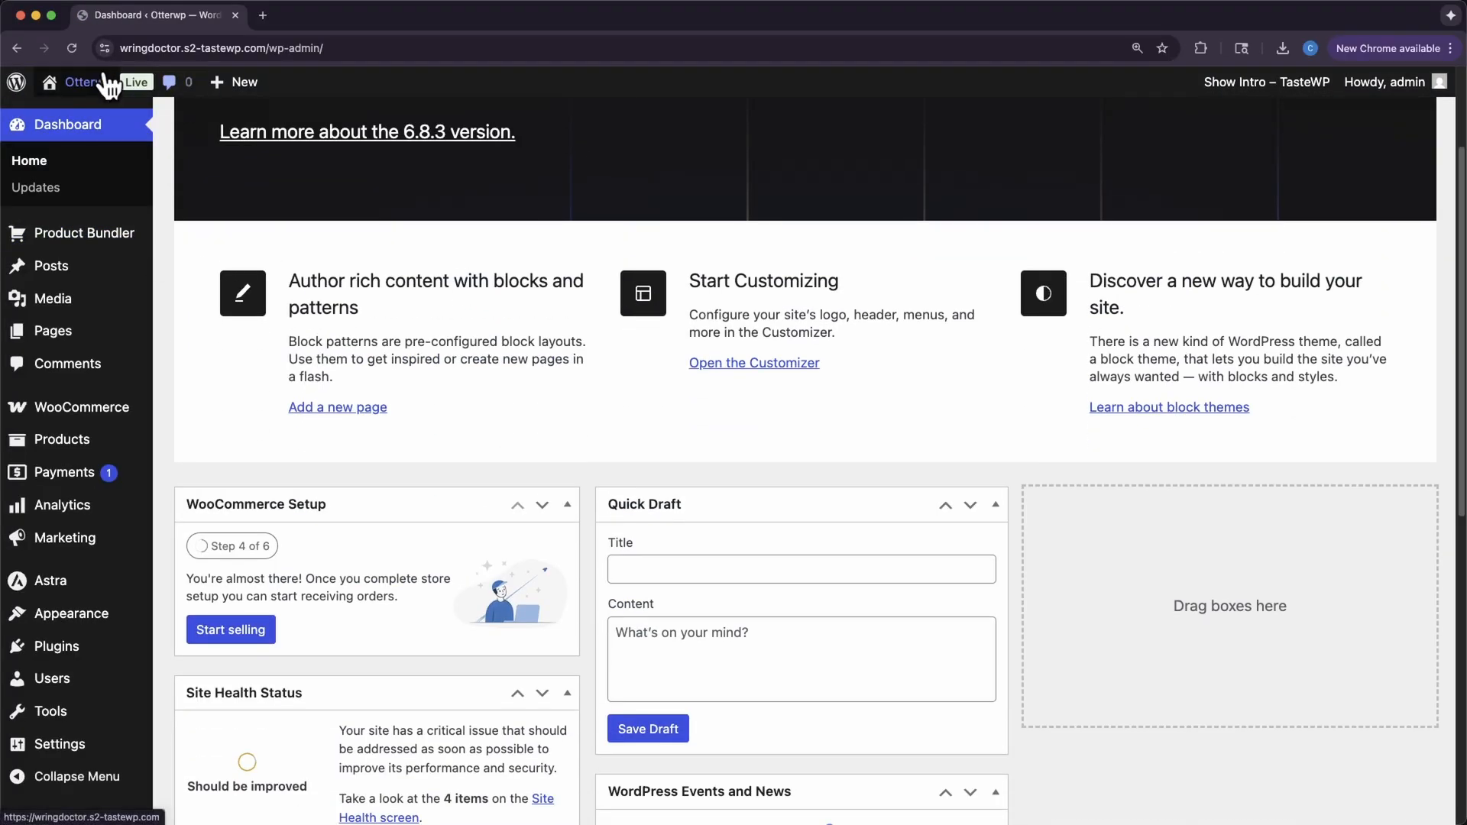
mouse_move(90, 83)
left_click(100, 142)
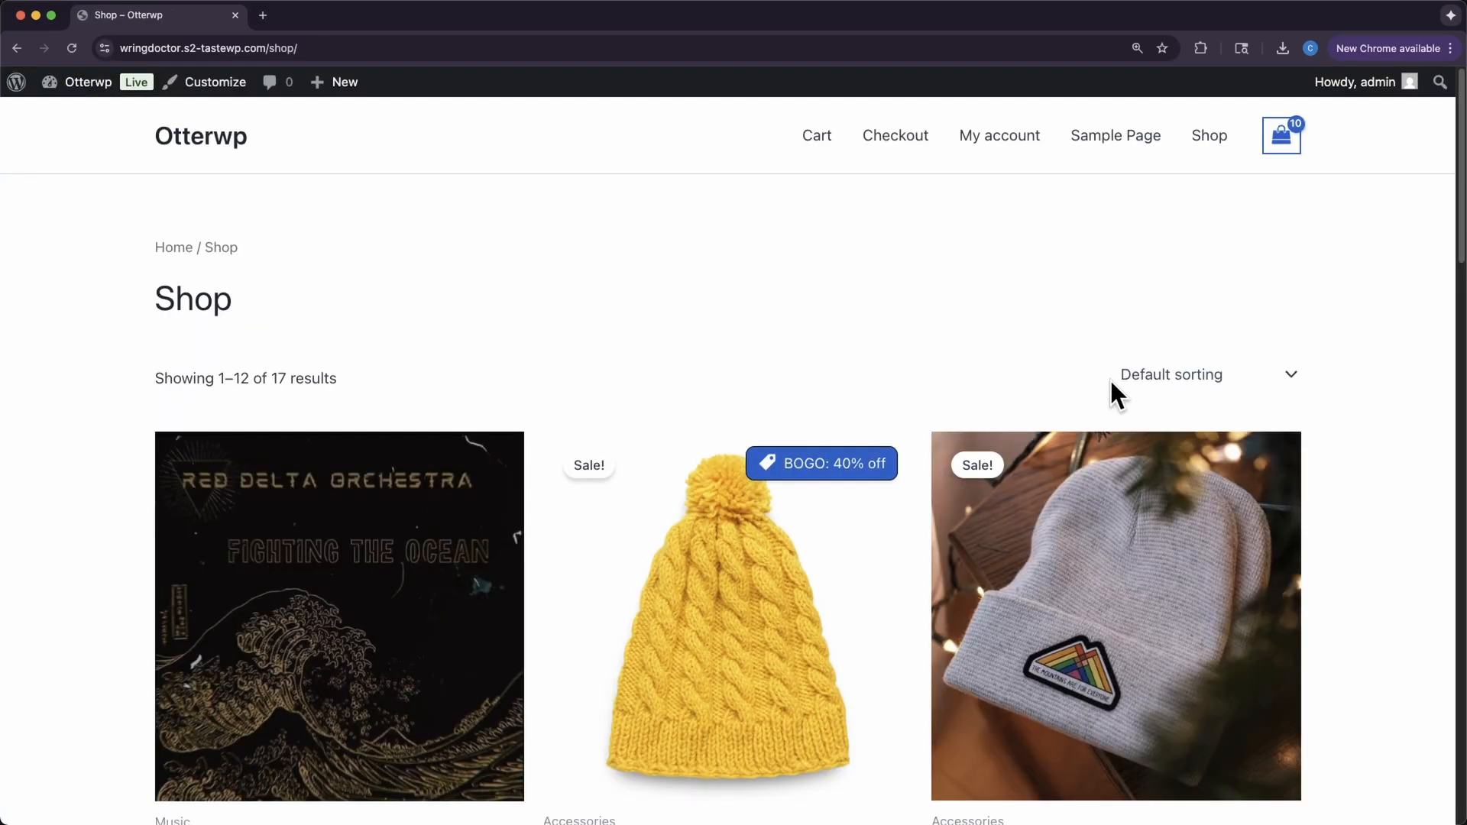
scroll(1152, 449, "down", 8)
scroll(1152, 449, "down", 13)
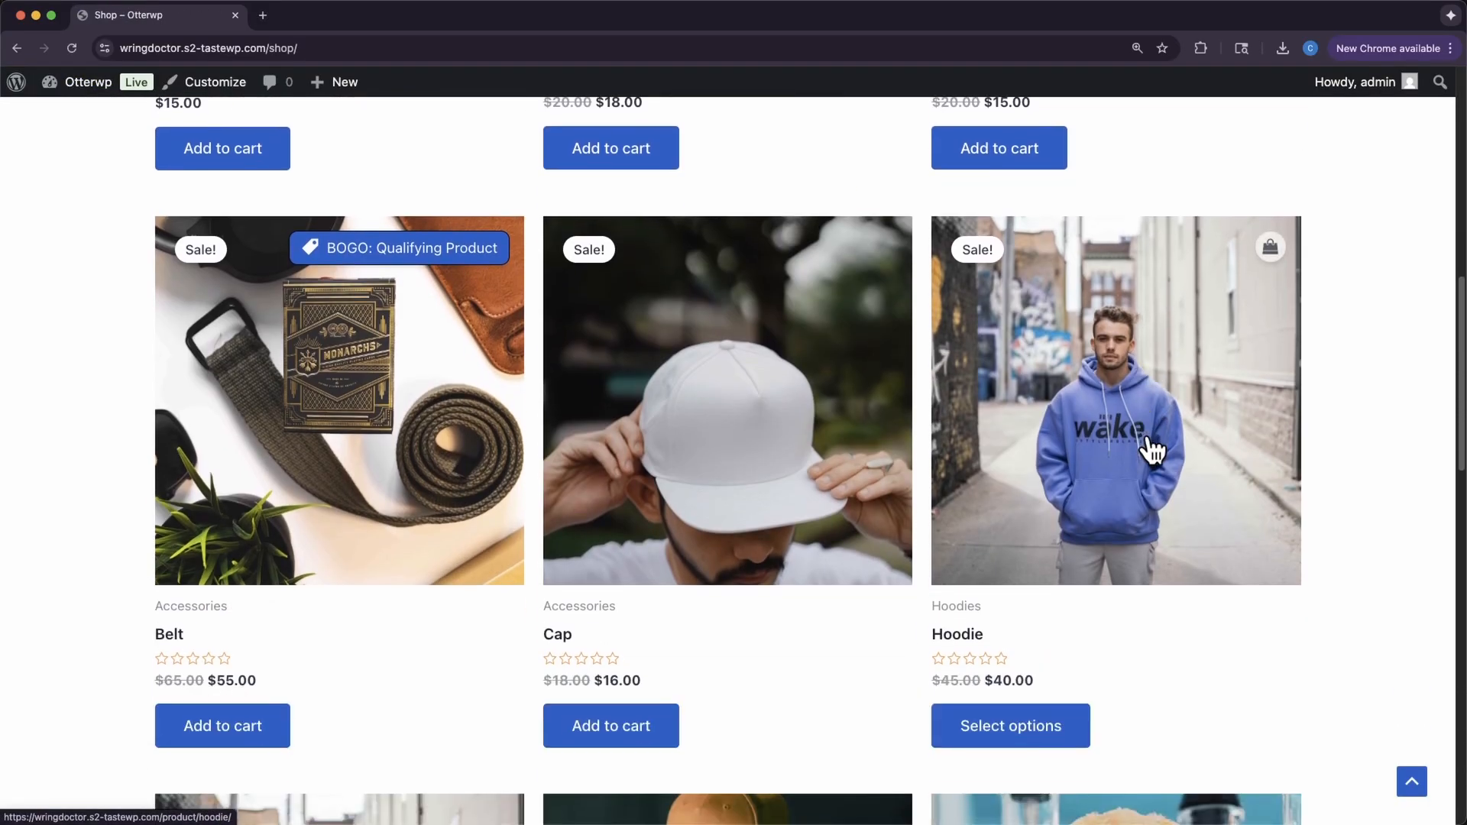
scroll(1152, 449, "down", 5)
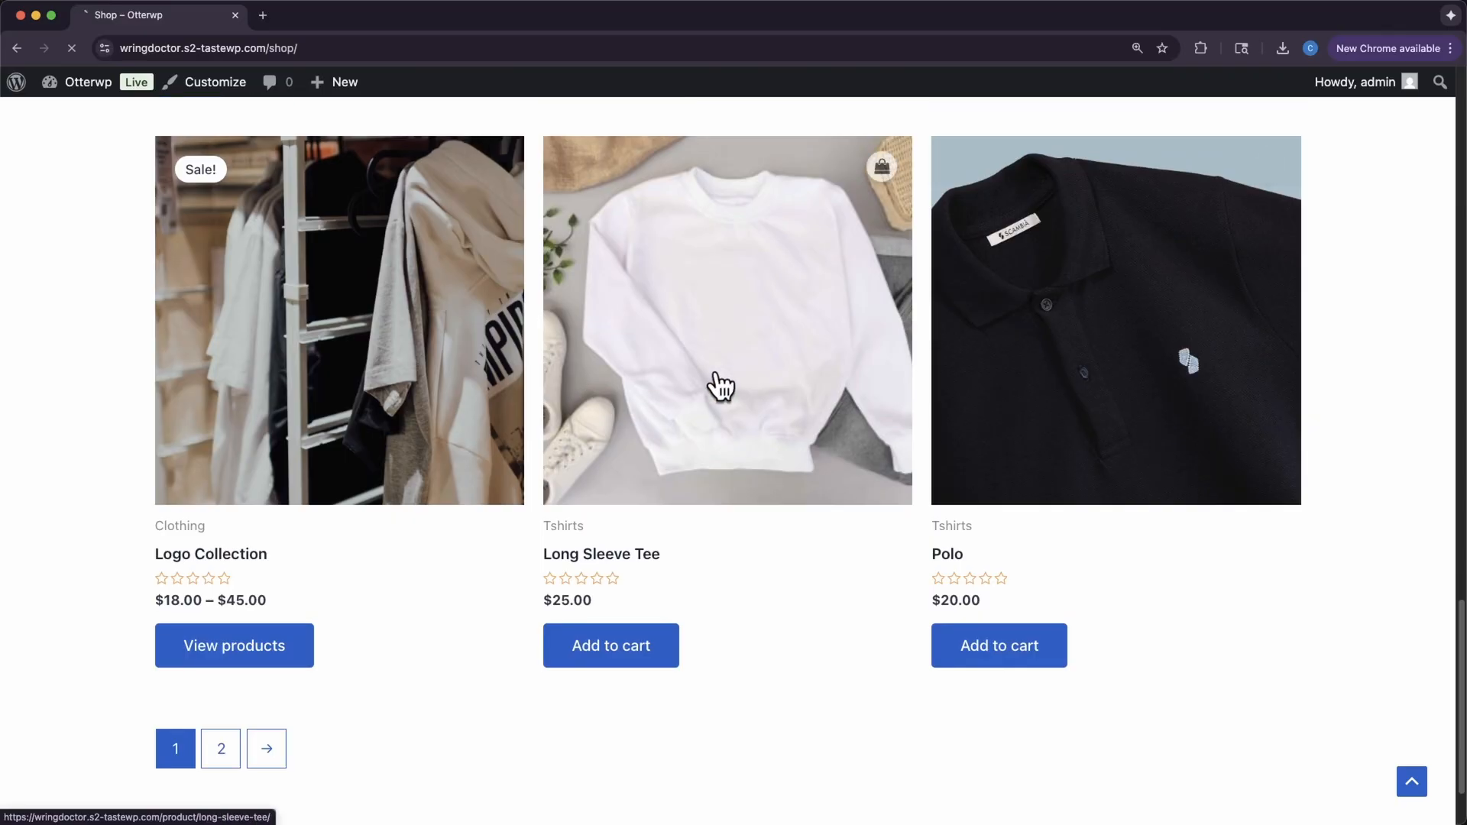
scroll(892, 437, "down", 4)
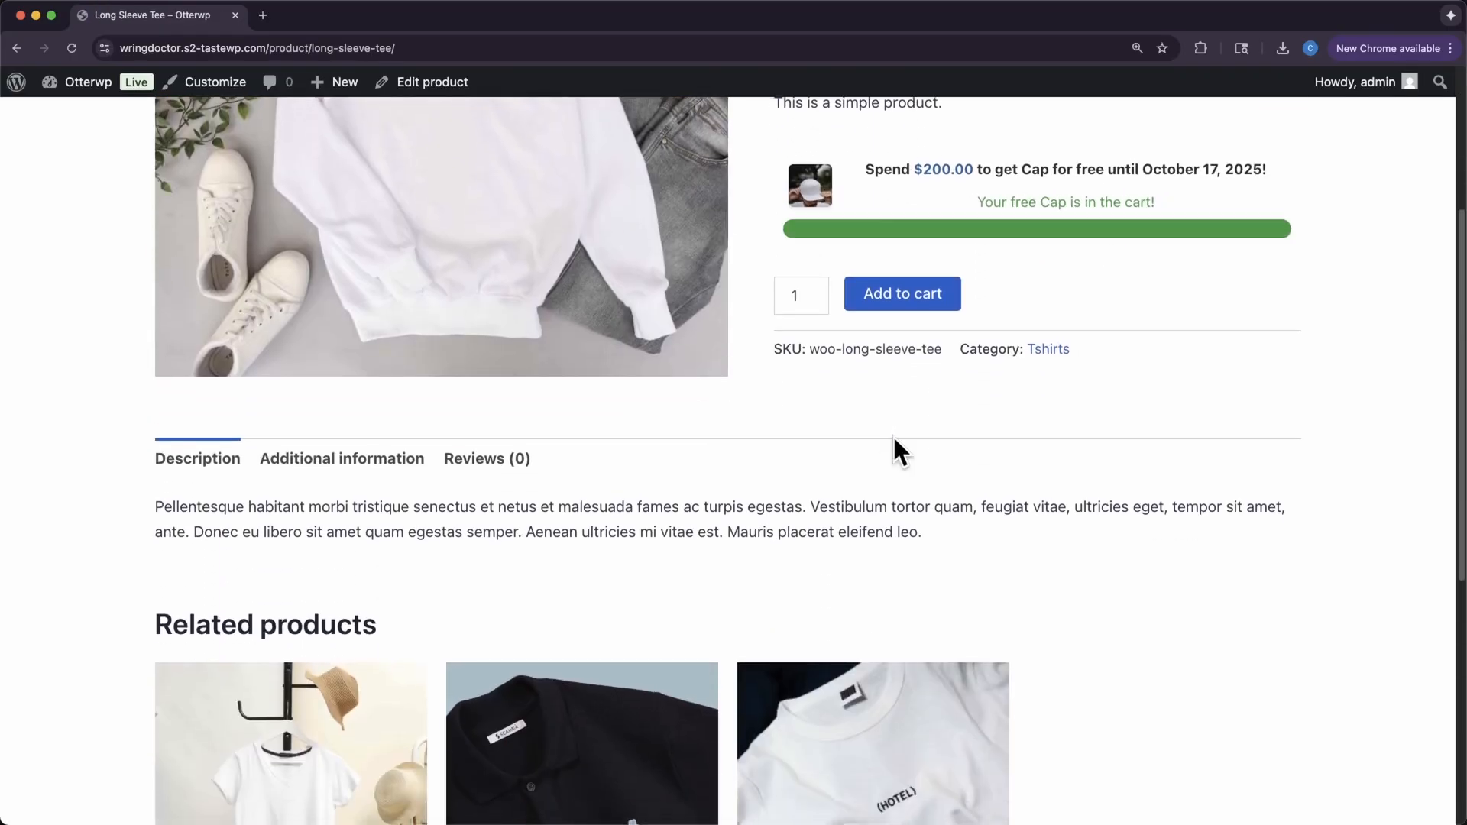
scroll(893, 437, "up", 4)
- Edit the Long Sleeve Tee product and enable Use Custom FBT in its Frequently Bought Together settings
left_click(432, 83)
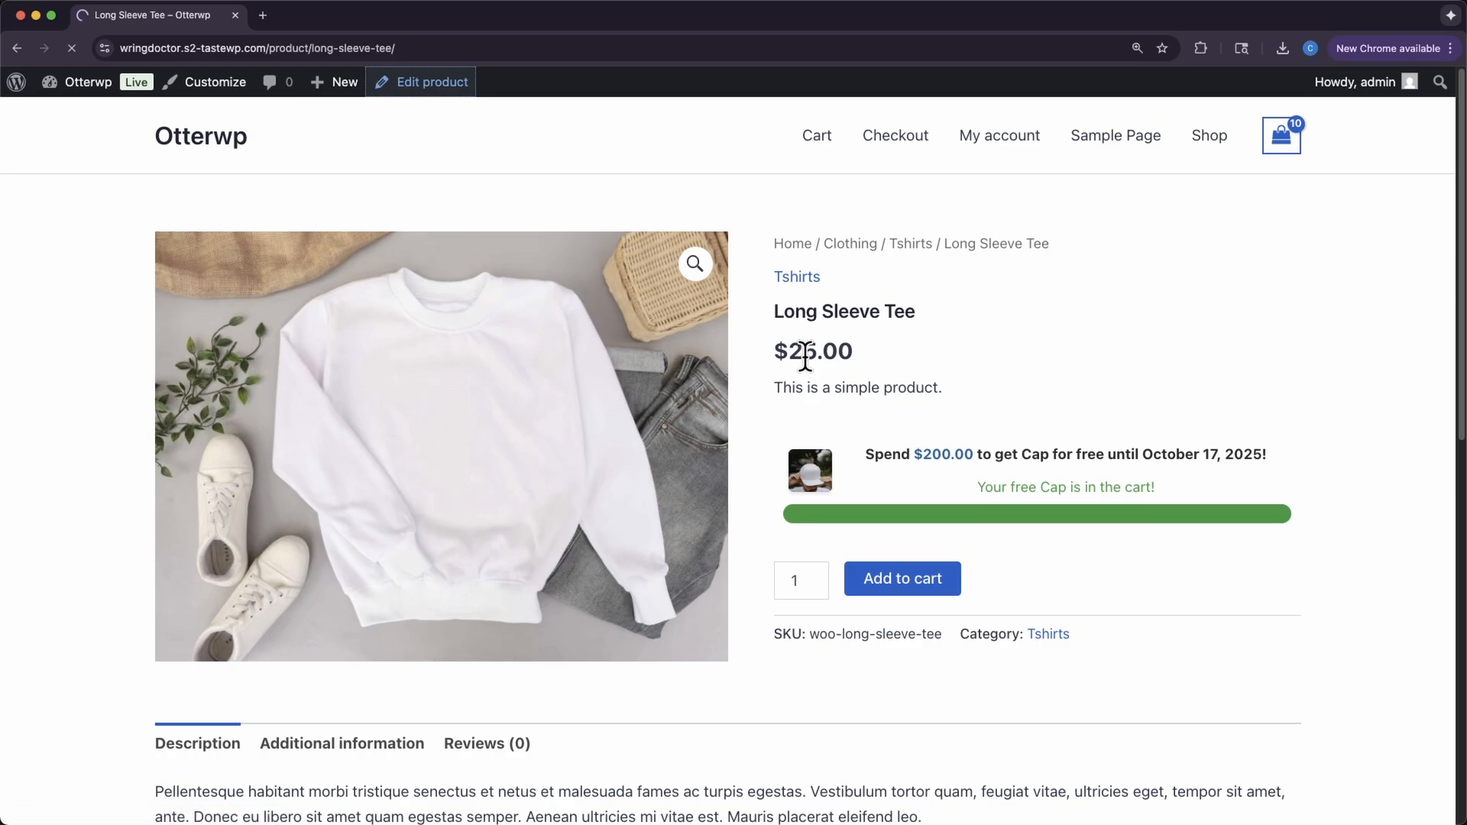
scroll(757, 420, "down", 10)
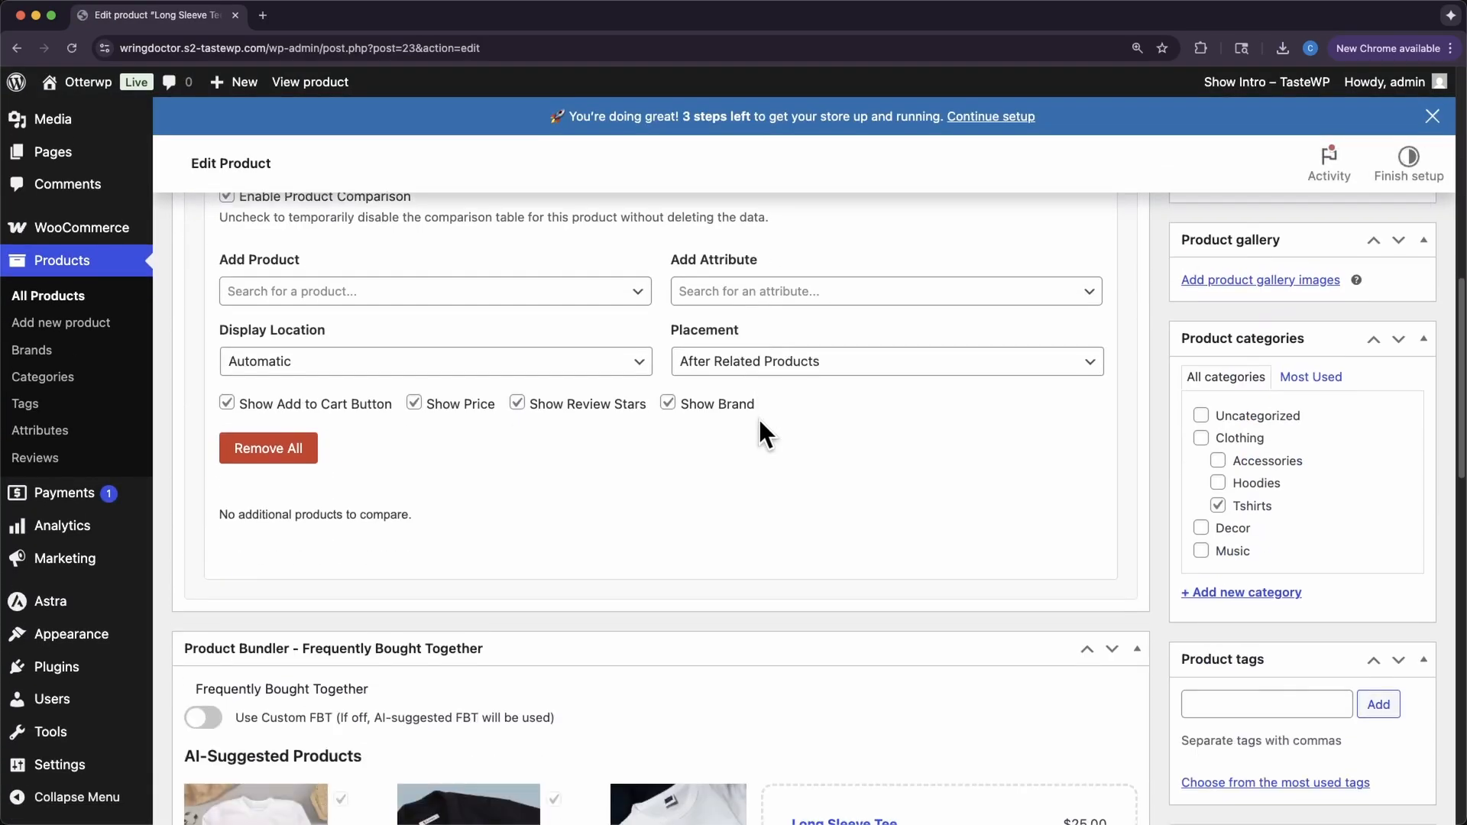
scroll(756, 416, "up", 3)
scroll(403, 507, "down", 4)
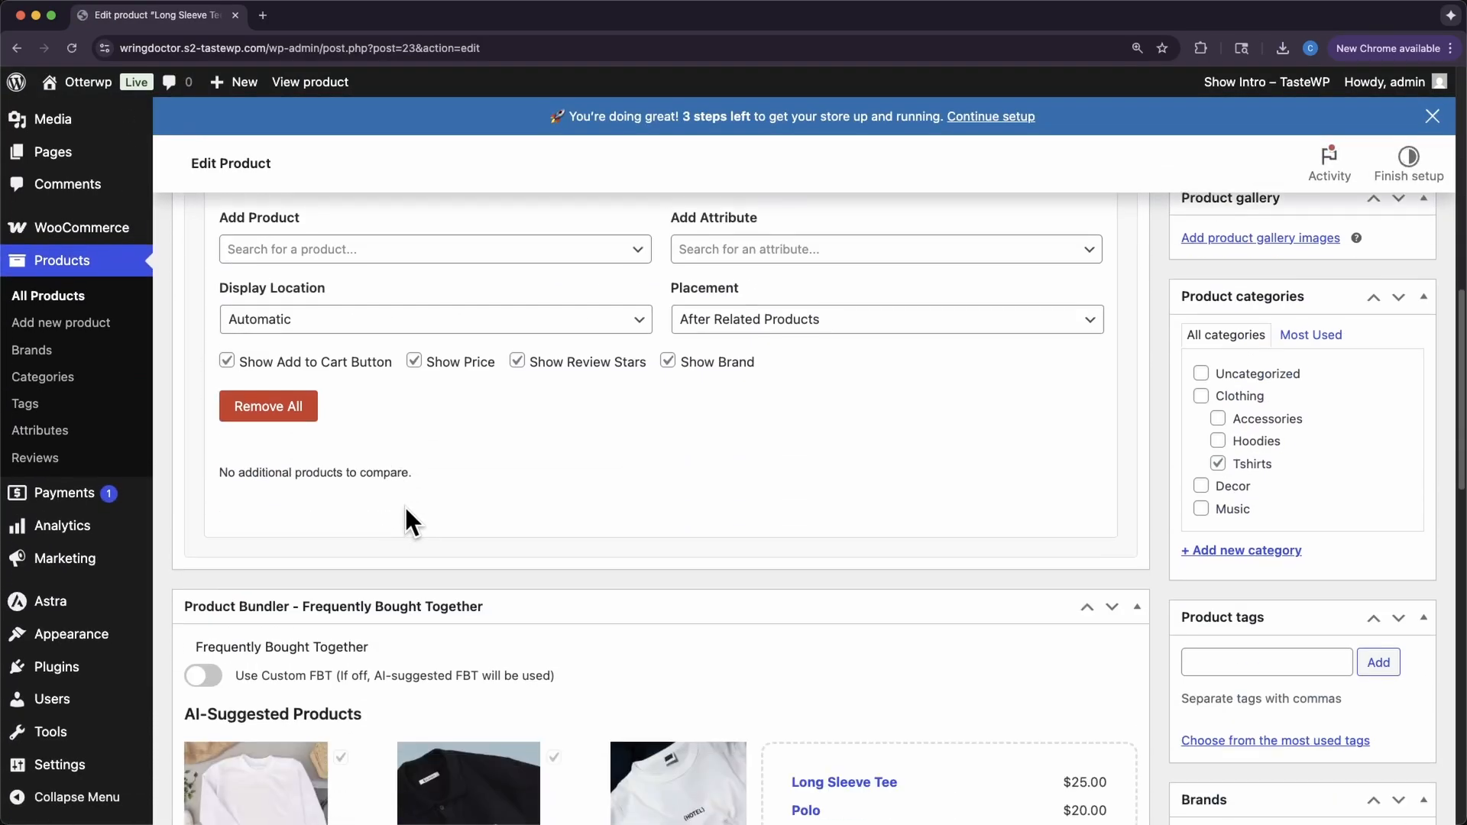
scroll(404, 504, "down", 6)
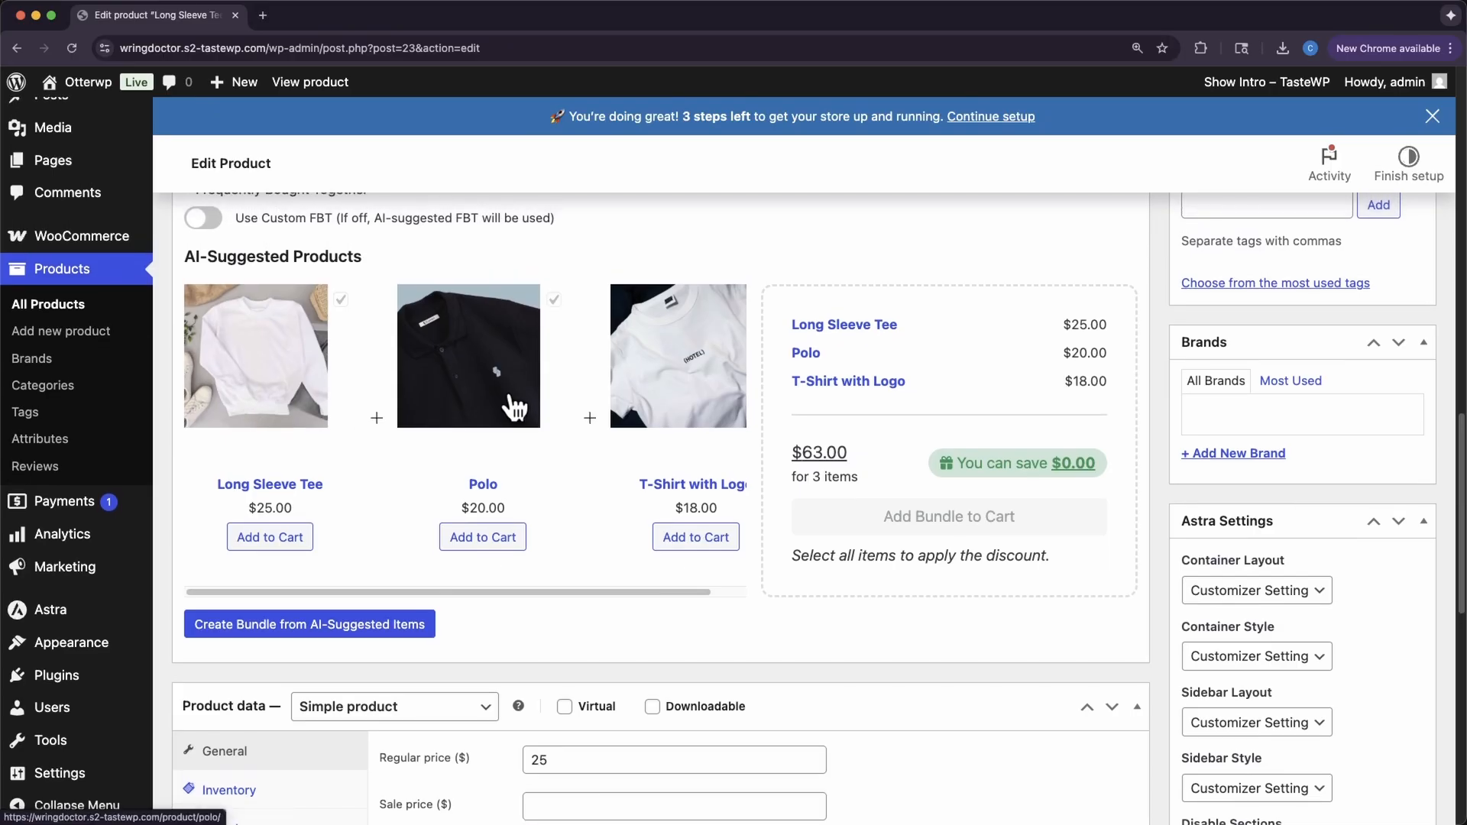
scroll(282, 306, "up", 1)
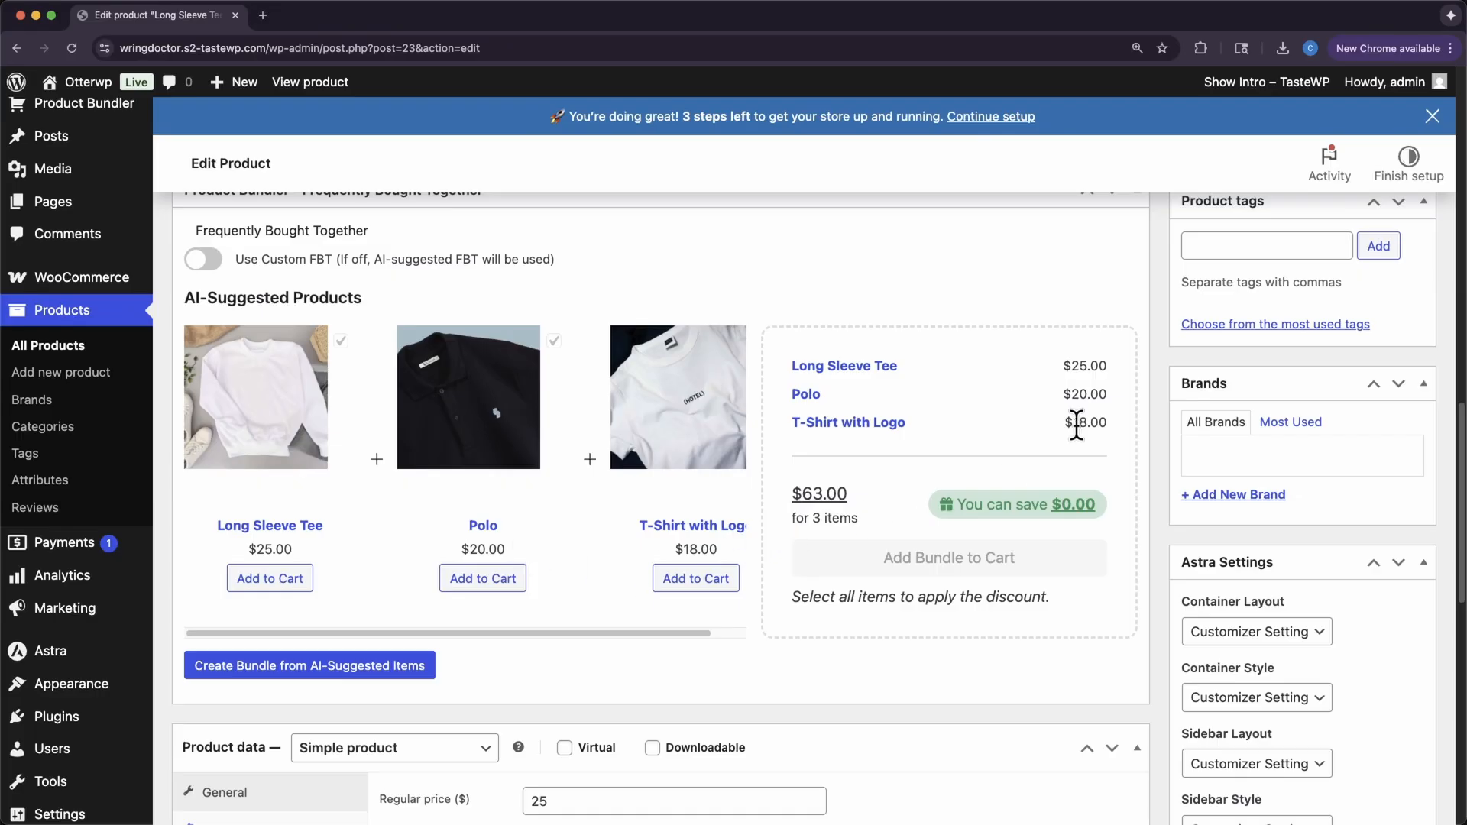
left_click(205, 260)
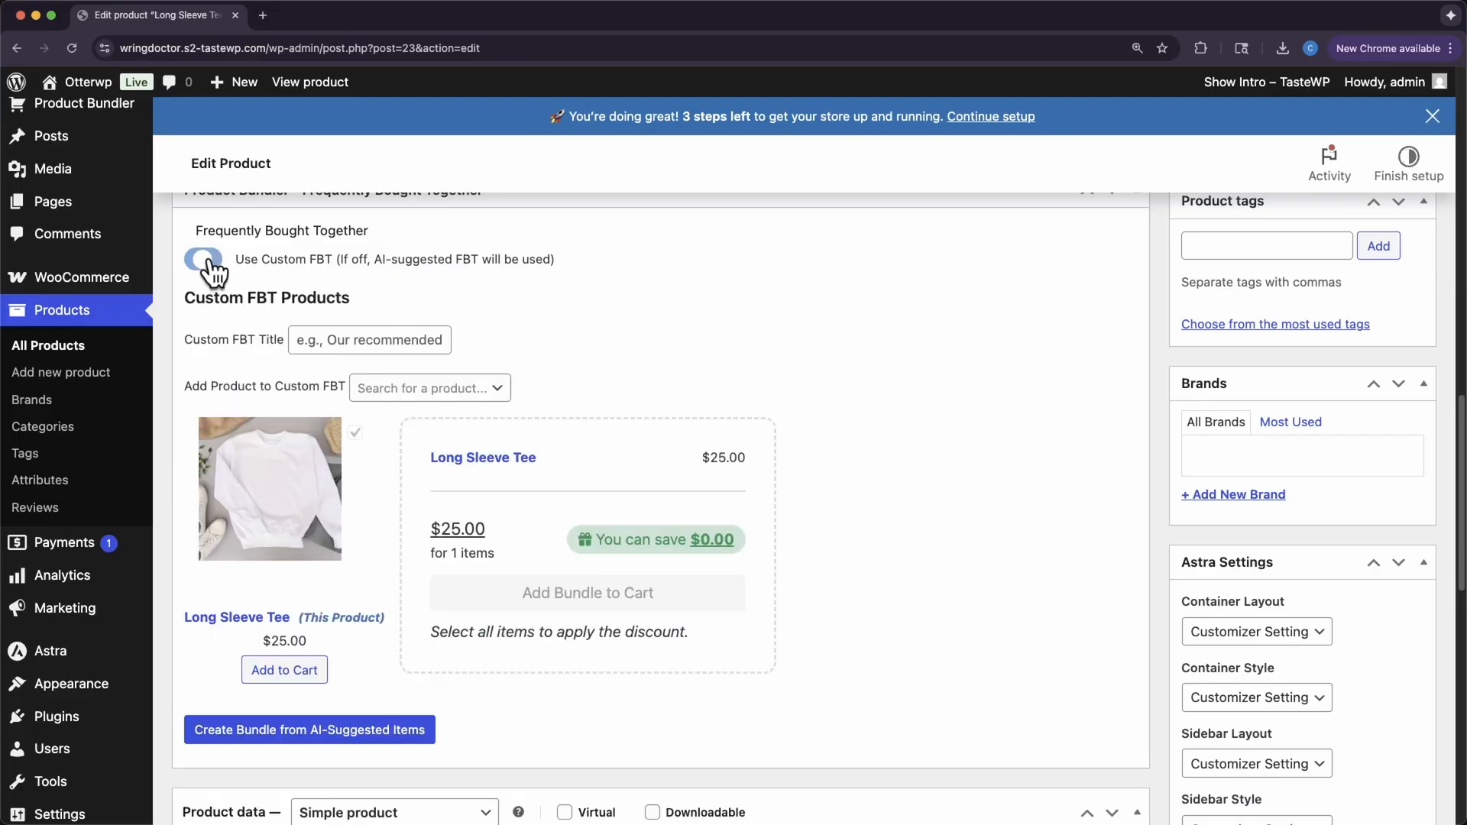
left_click(380, 340)
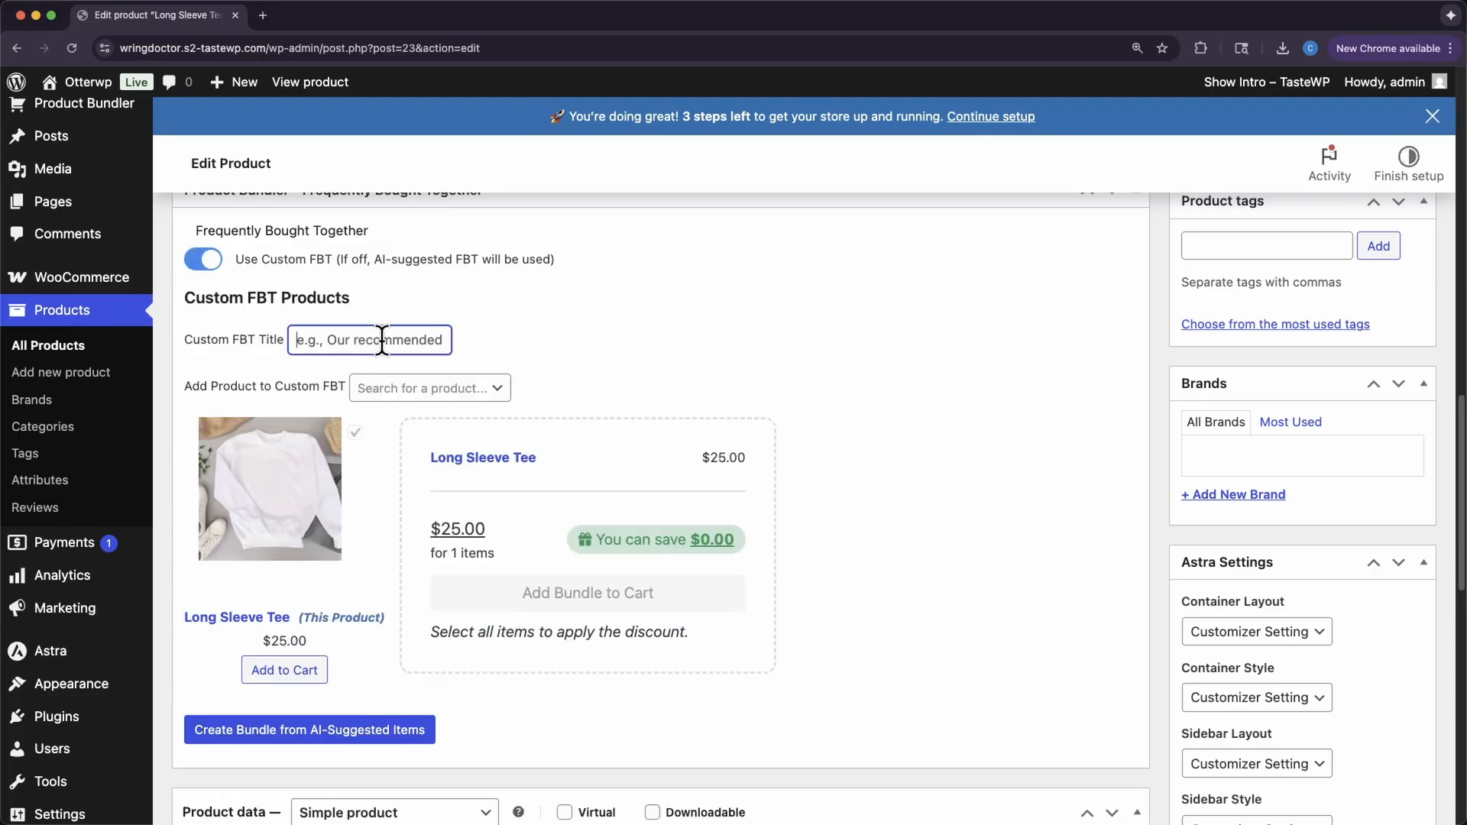
- Add Beanie and Hoodie with Zipper to the custom FBT products
left_click(370, 387)
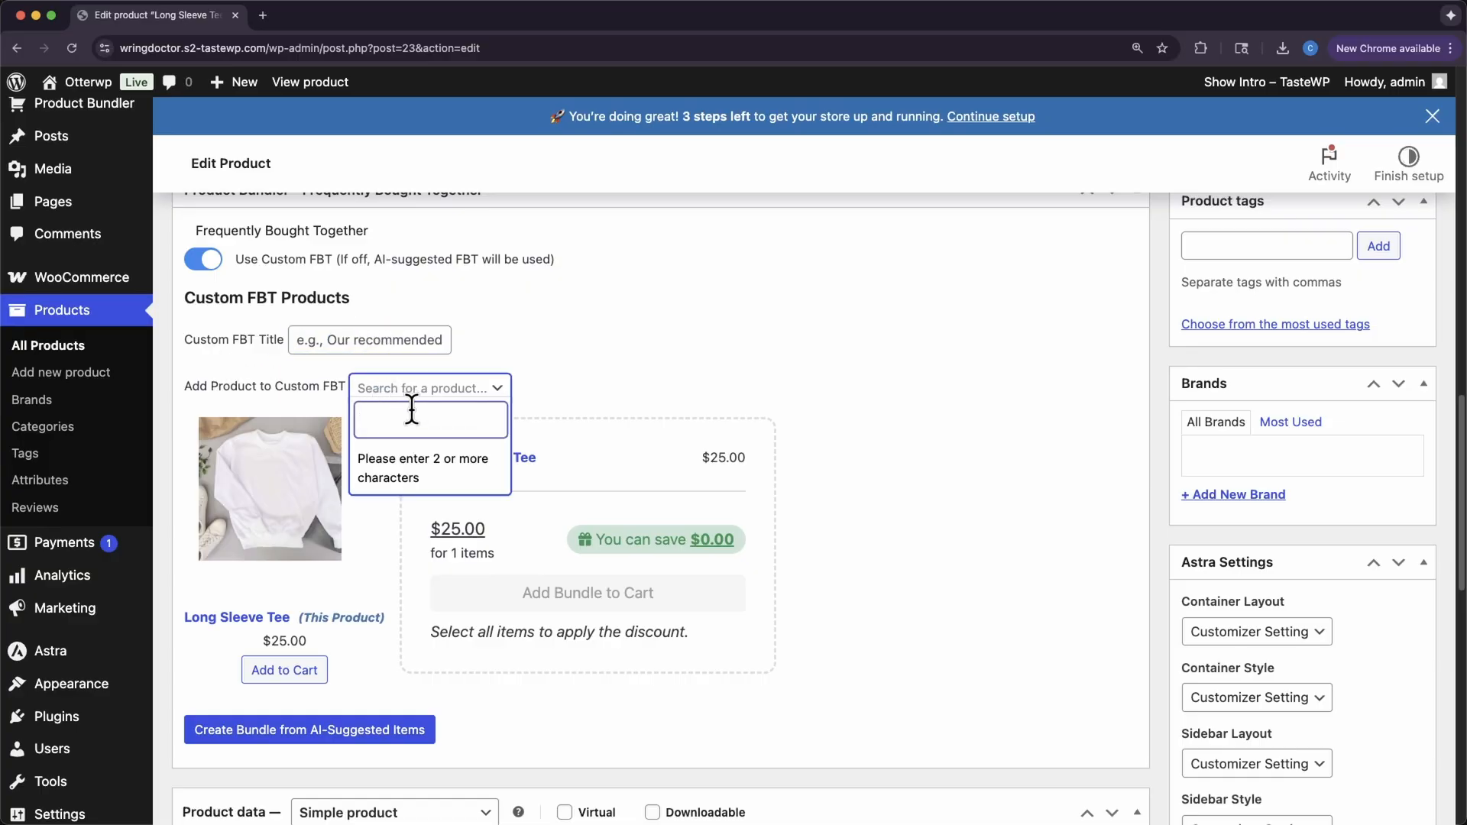
type("bean")
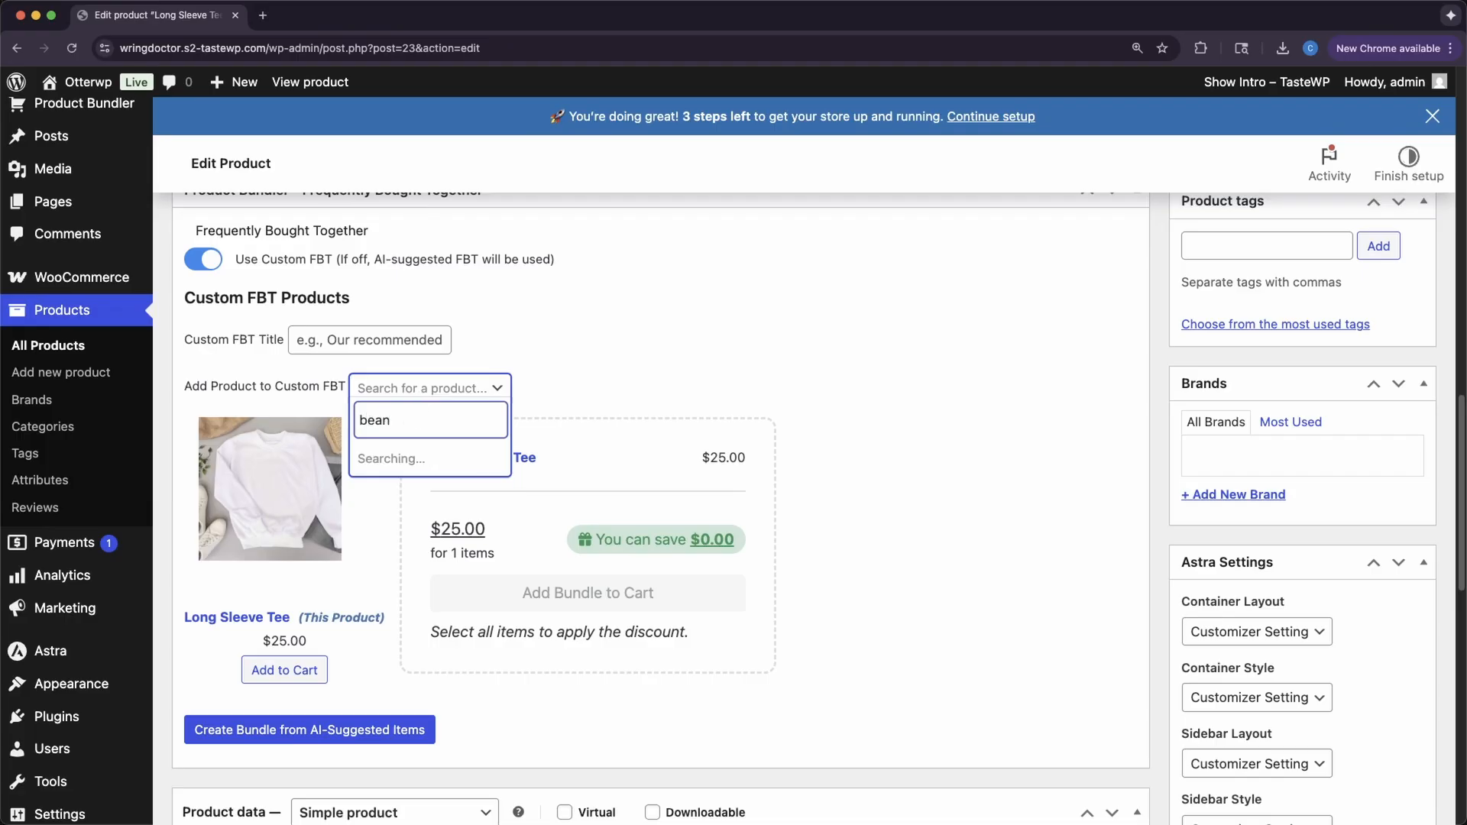
left_click(409, 490)
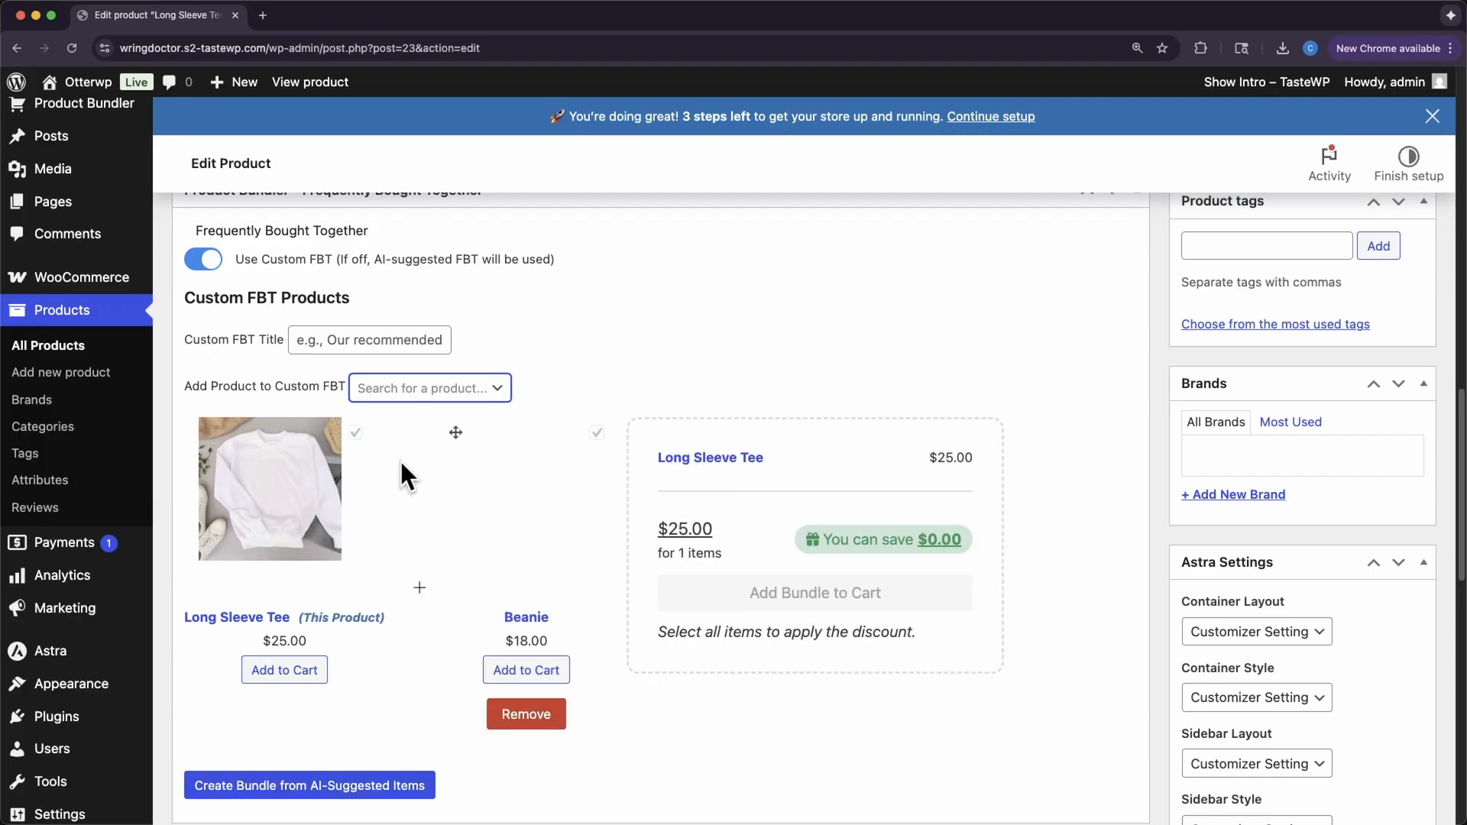
left_click(428, 389)
type("hood")
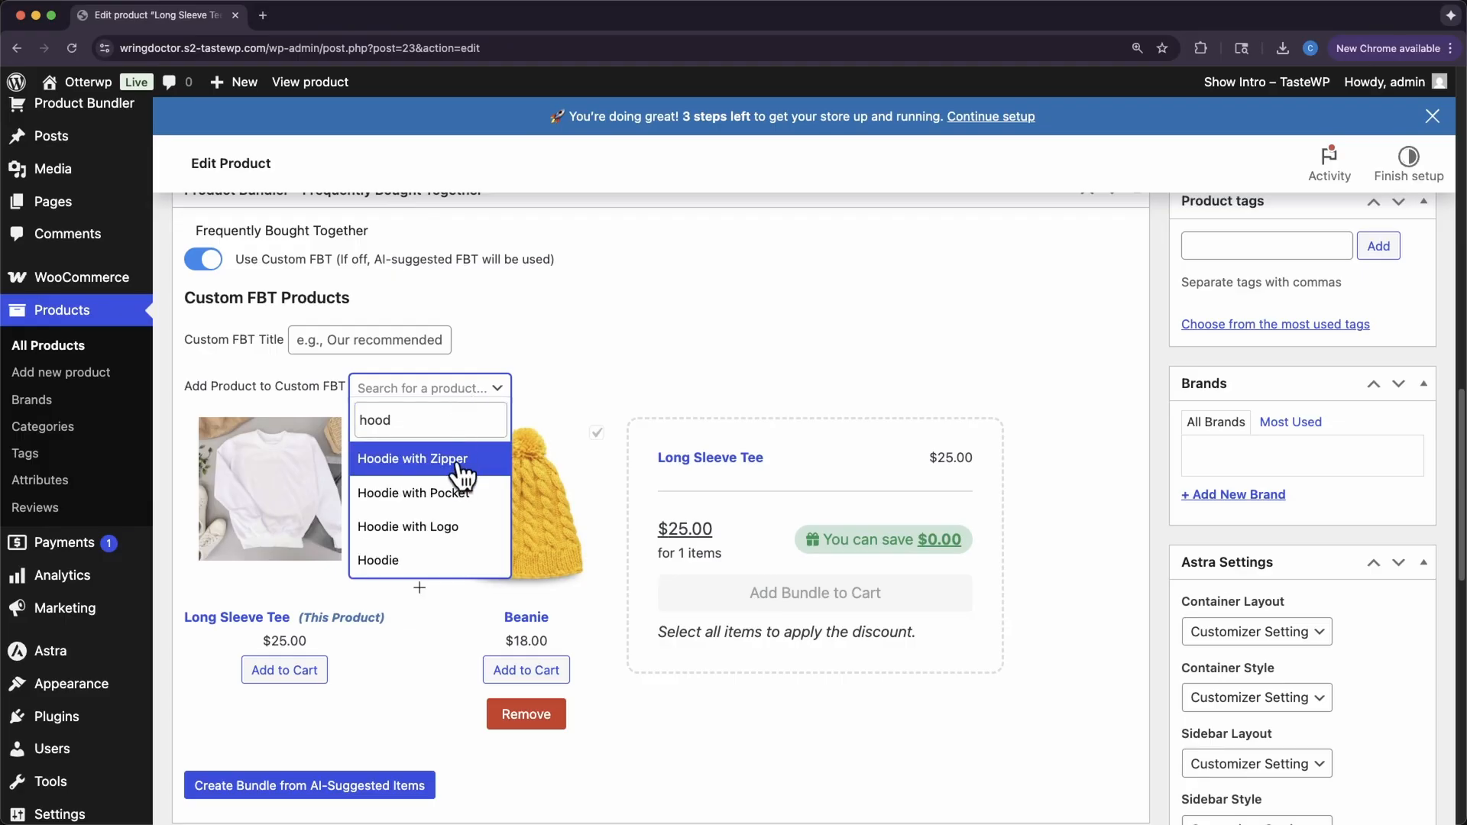
left_click(458, 460)
- Reorder the custom FBT products so Hoodie with Zipper comes before Beanie
left_click_drag(657, 431, 455, 637)
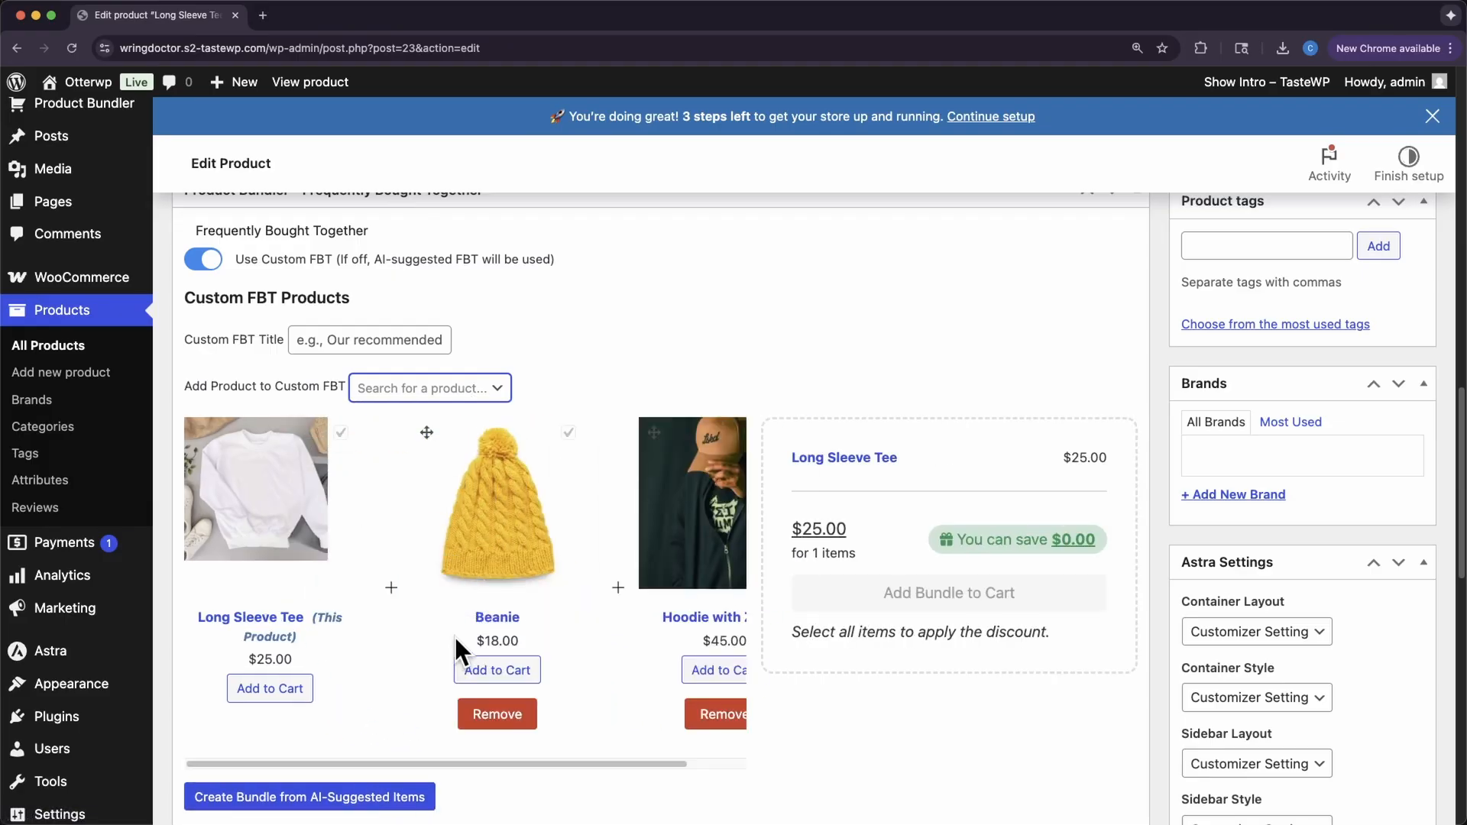
left_click_drag(430, 433, 655, 640)
scroll(726, 547, "down", 1)
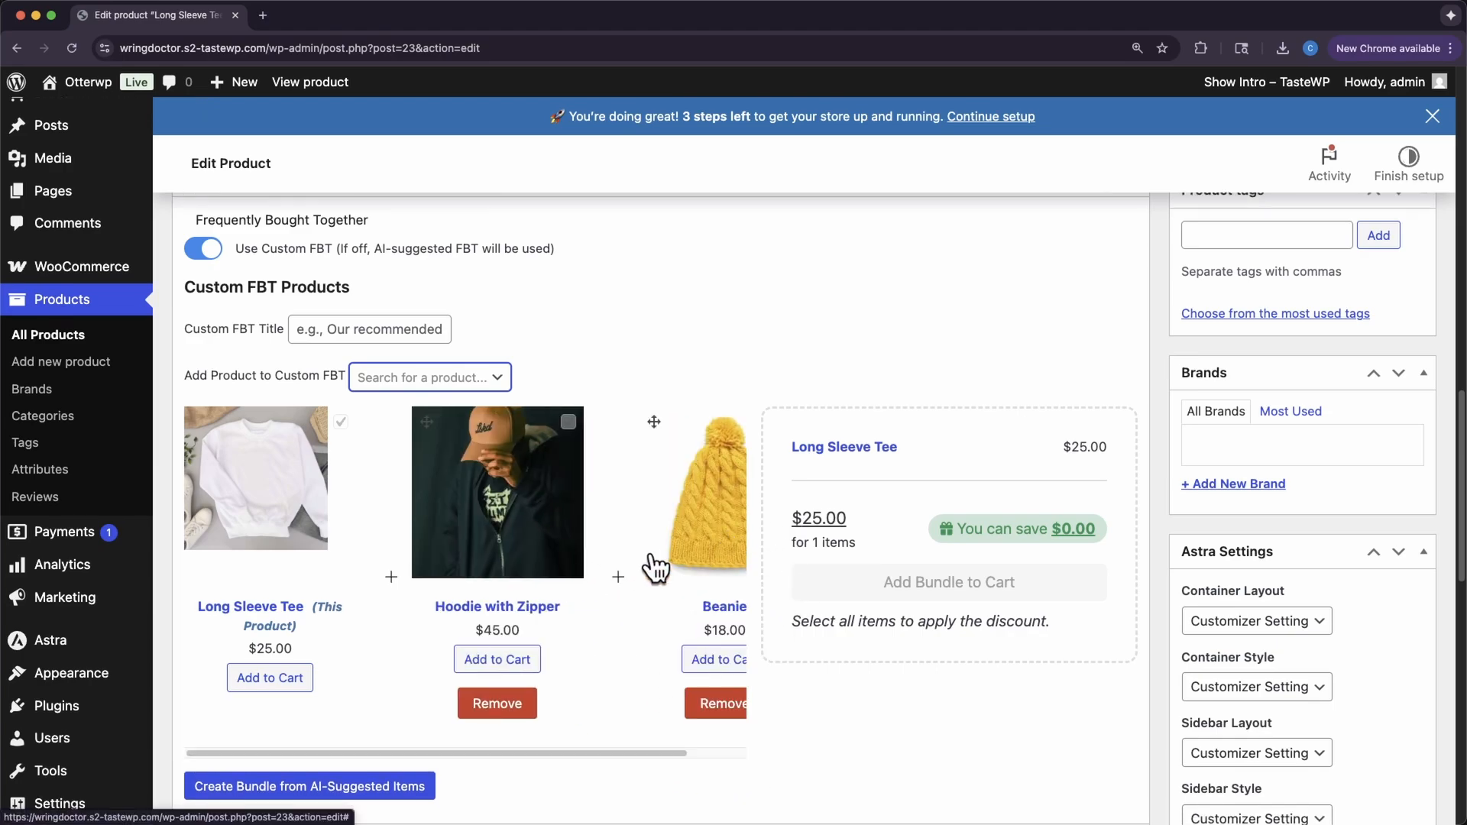
scroll(653, 558, "up", 1)
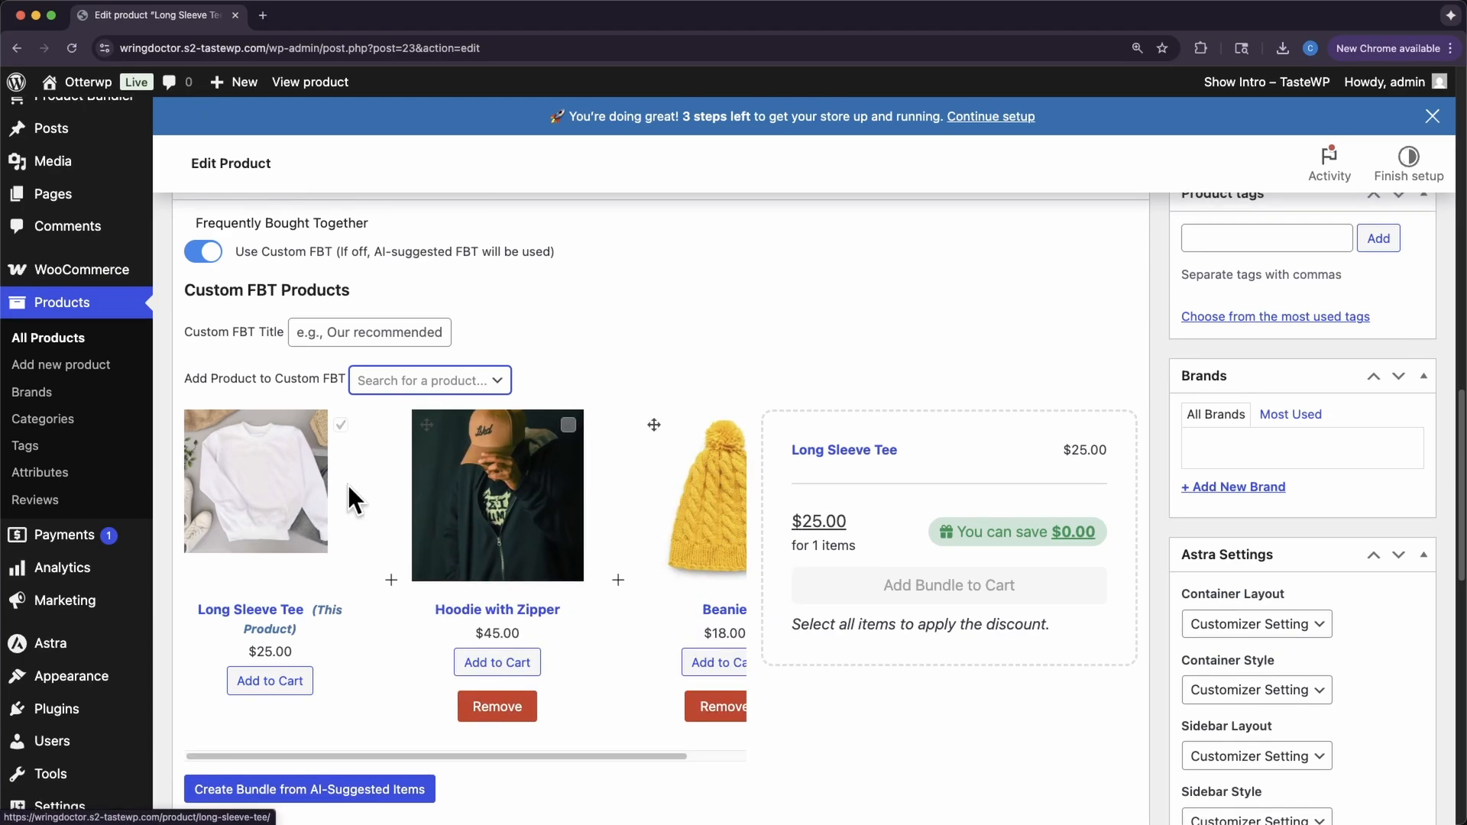
- Update the Long Sleeve Tee product and view its Frequently bought together section on the storefront
scroll(544, 486, "up", 1)
scroll(854, 468, "up", 10)
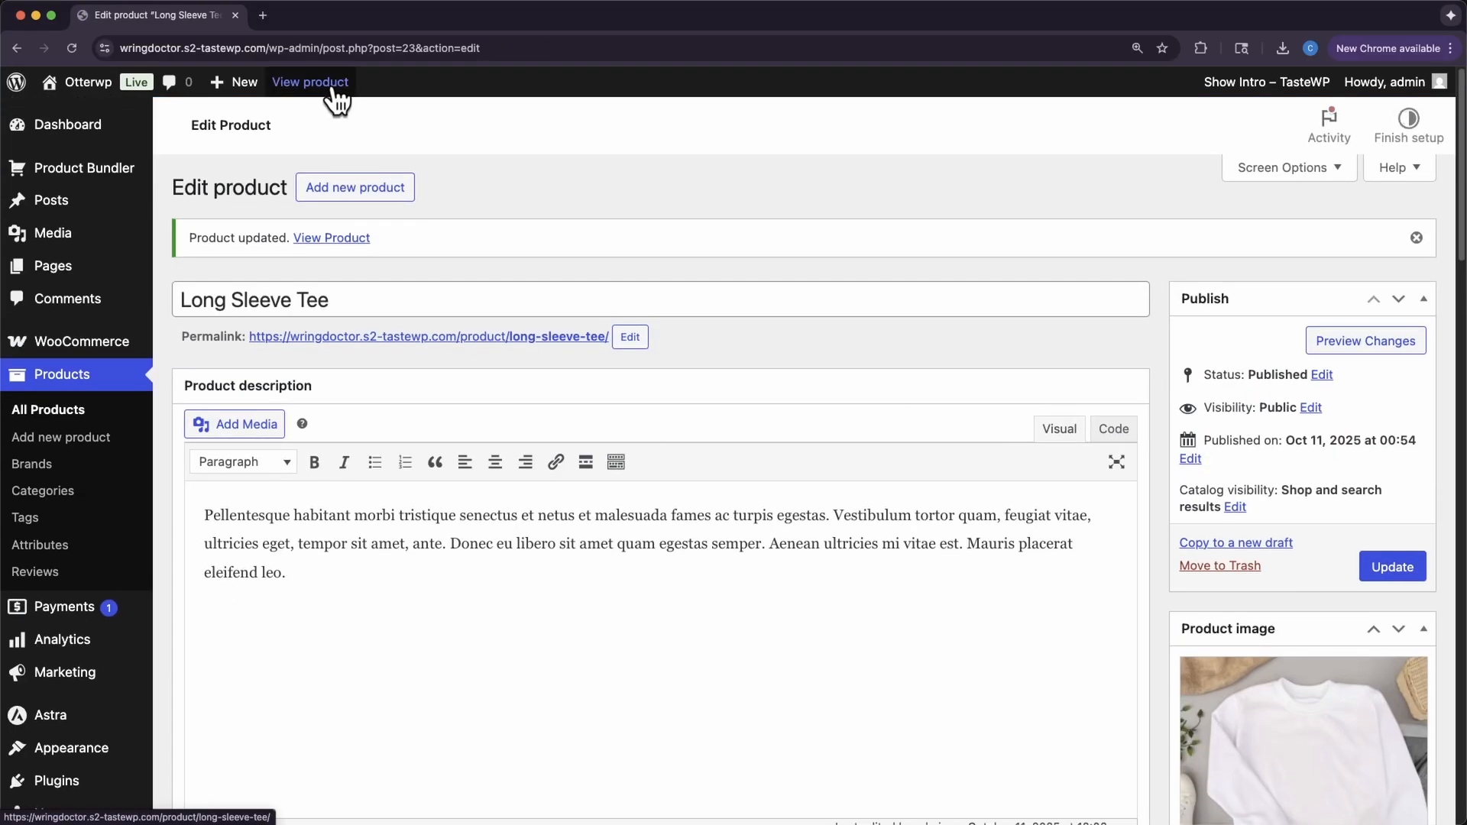
left_click(328, 83)
scroll(769, 459, "down", 4)
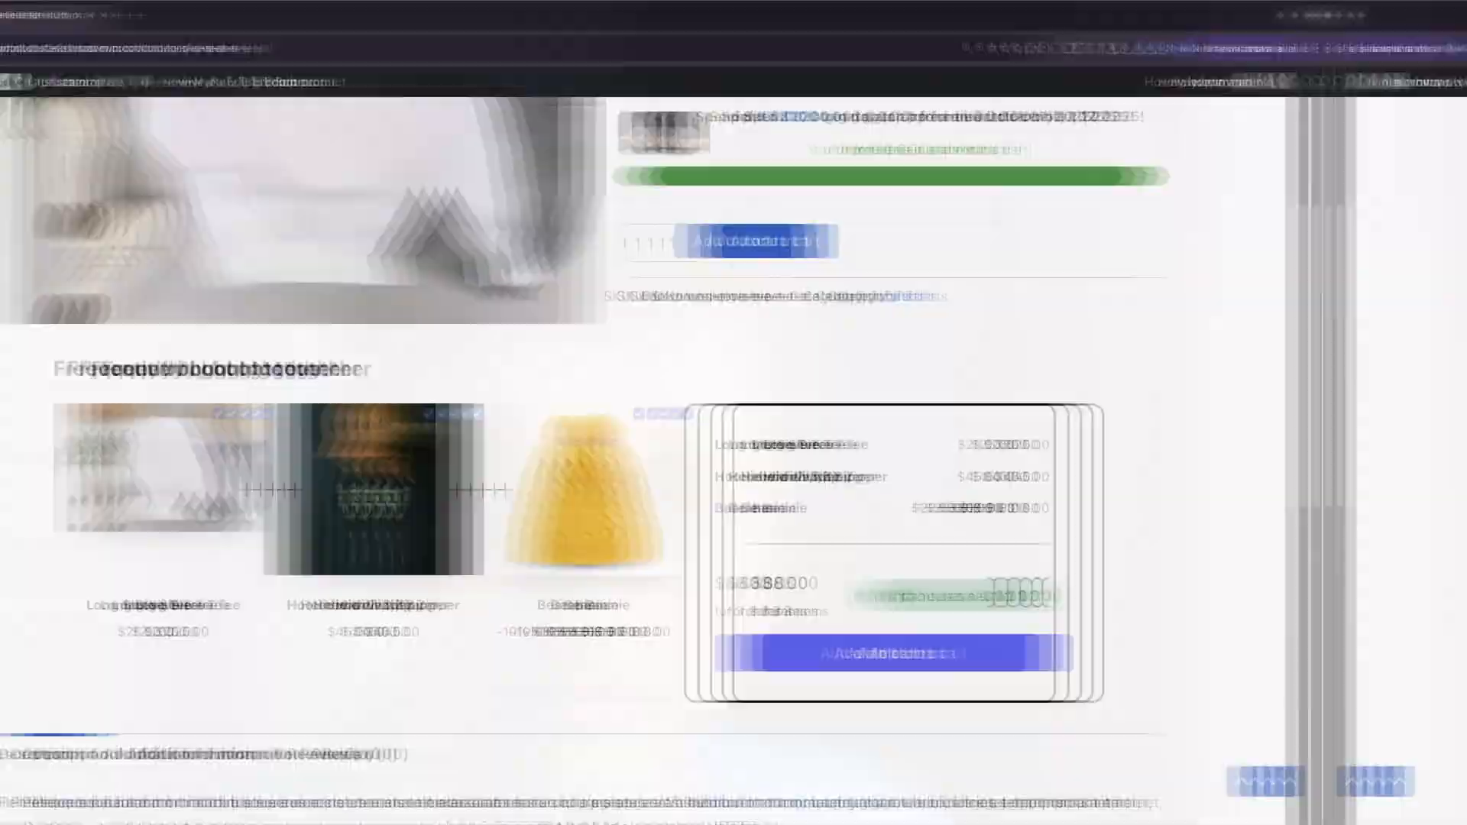
- Return to the WordPress admin dashboard from the Long Sleeve Tee page
mouse_move(86, 91)
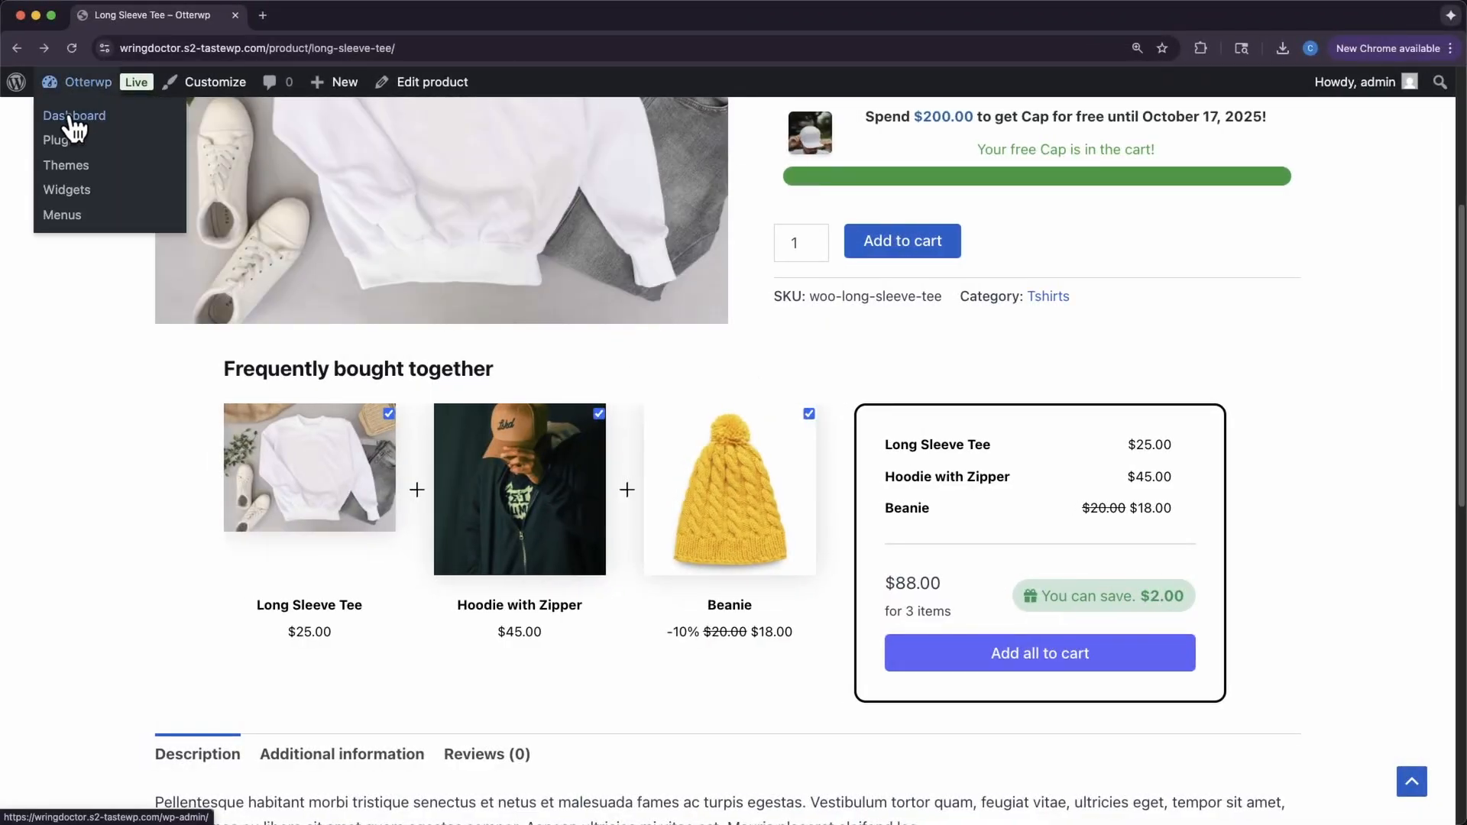
left_click(74, 118)
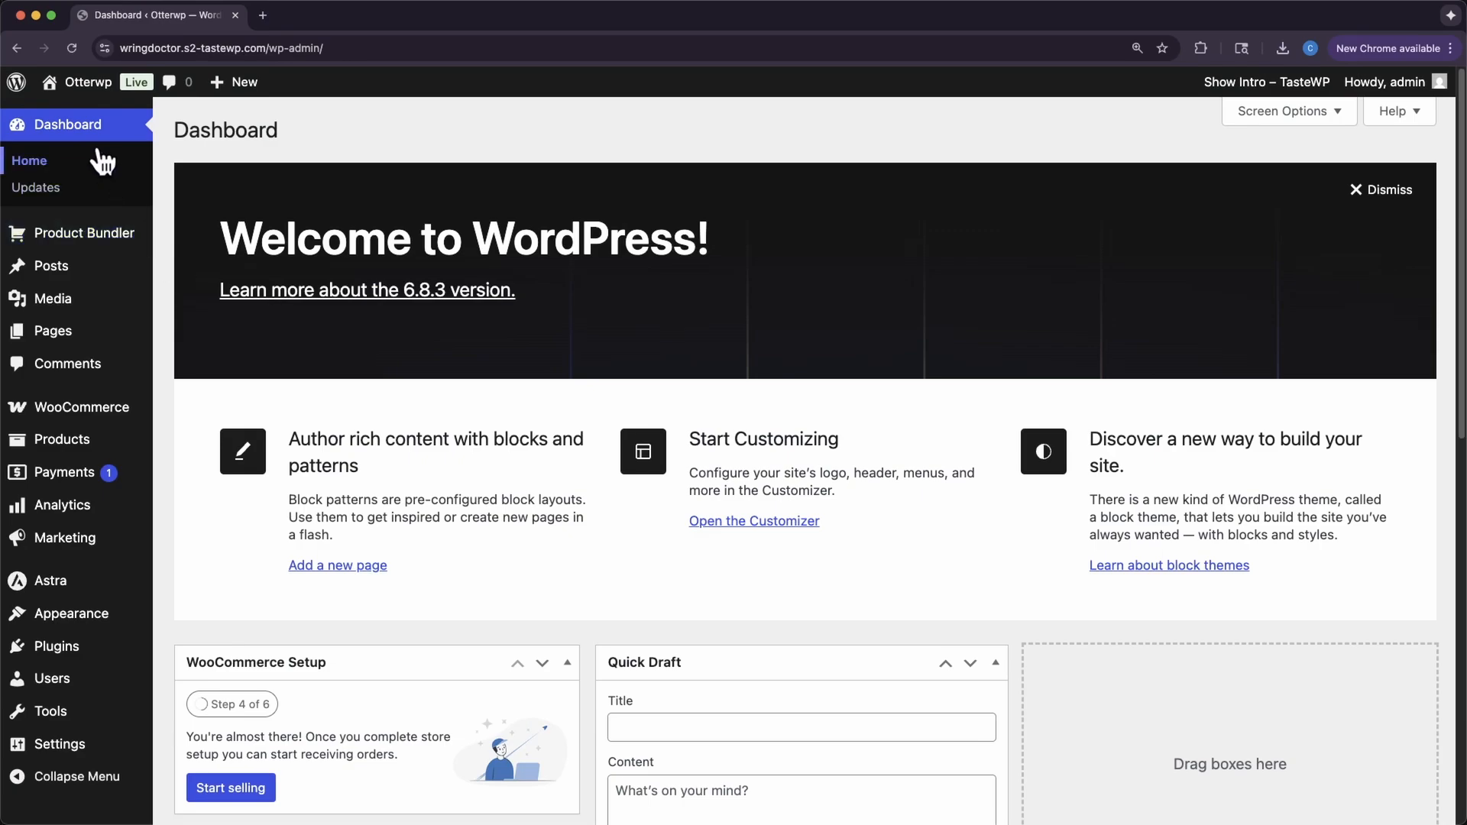
- Open the Product Bundler settings and set the bundle section's border style to Dashed
mouse_move(91, 236)
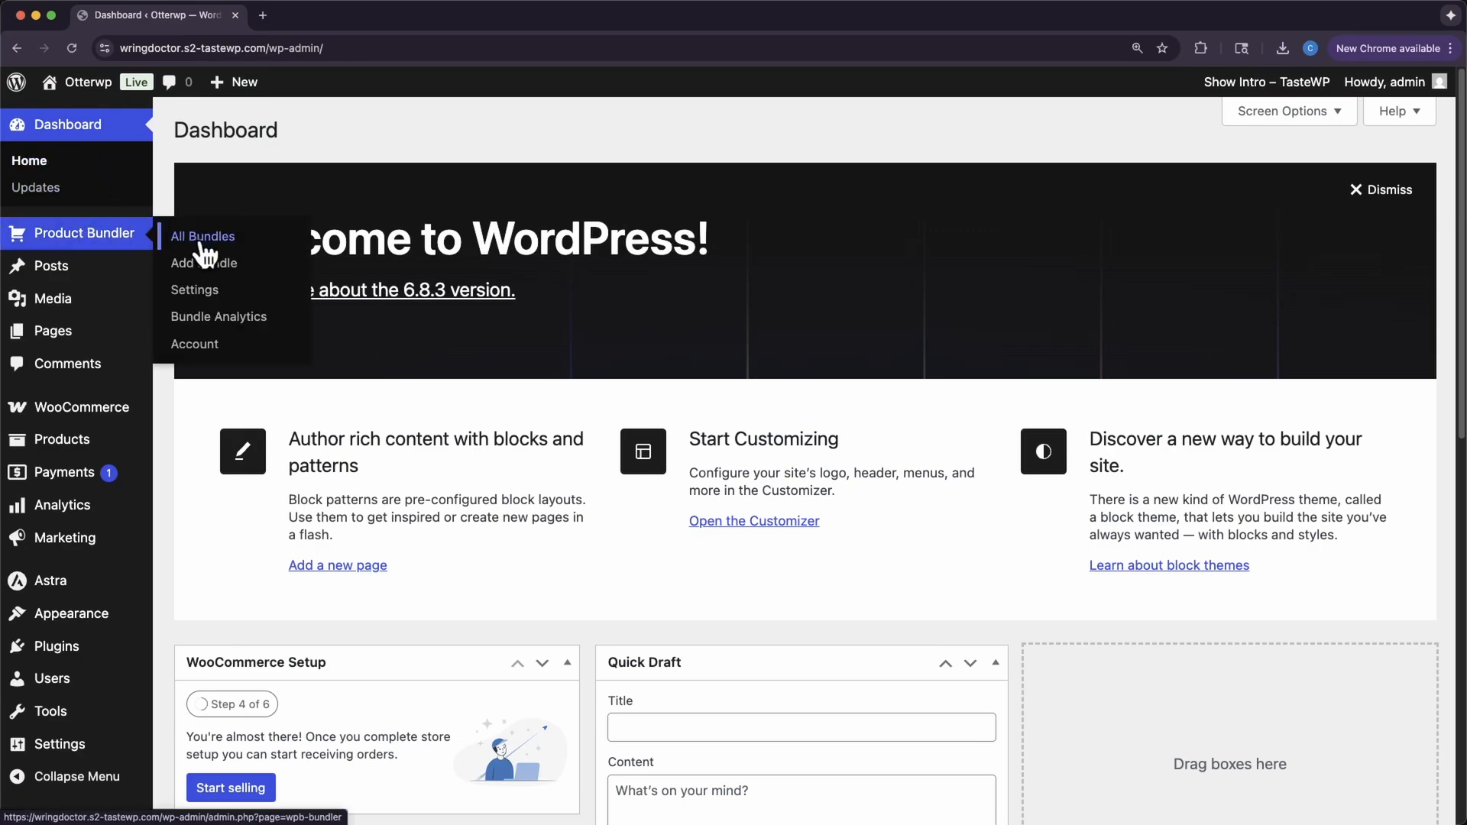
left_click(208, 290)
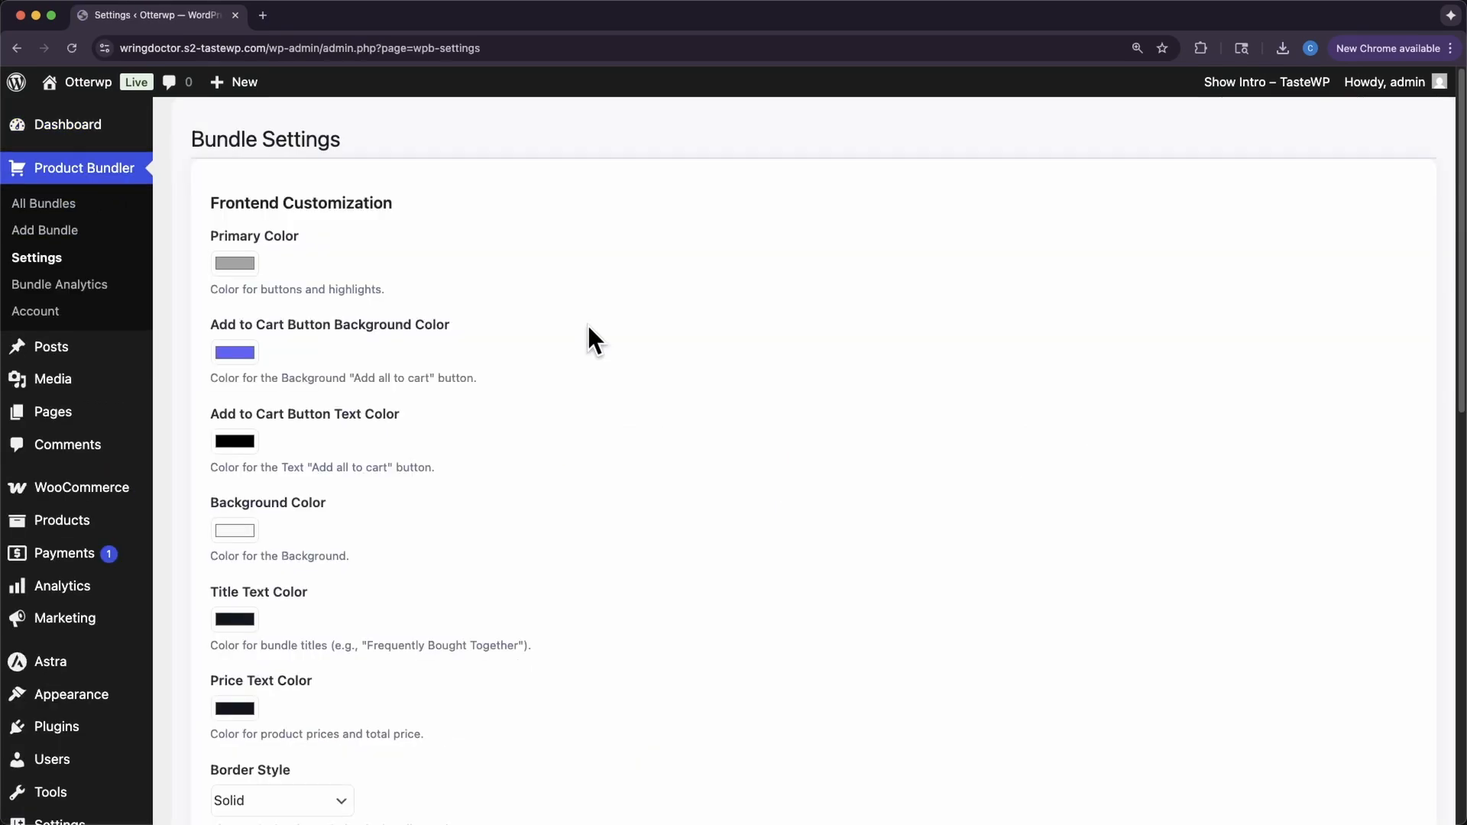
scroll(272, 512, "down", 8)
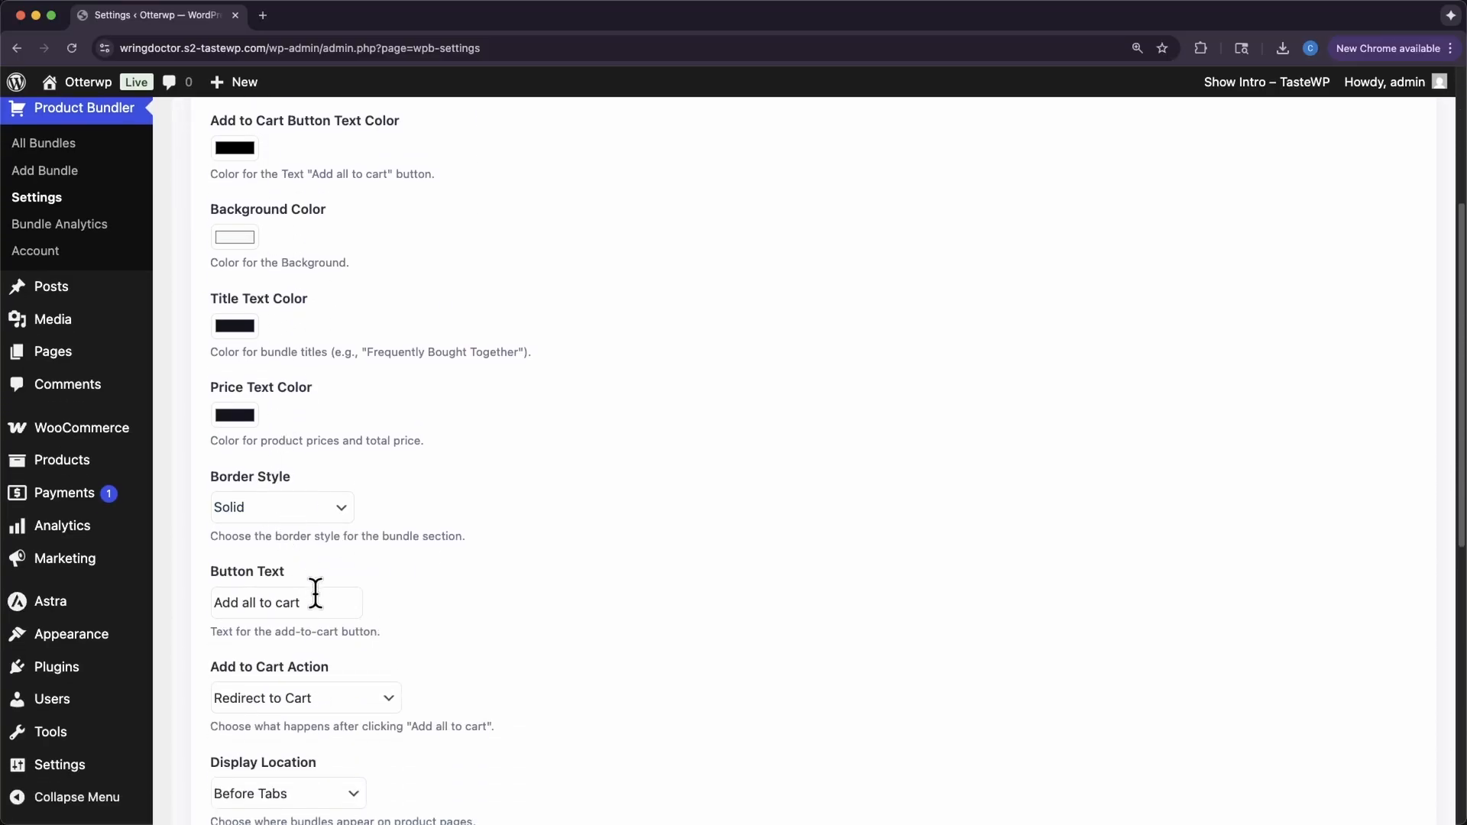
left_click(342, 506)
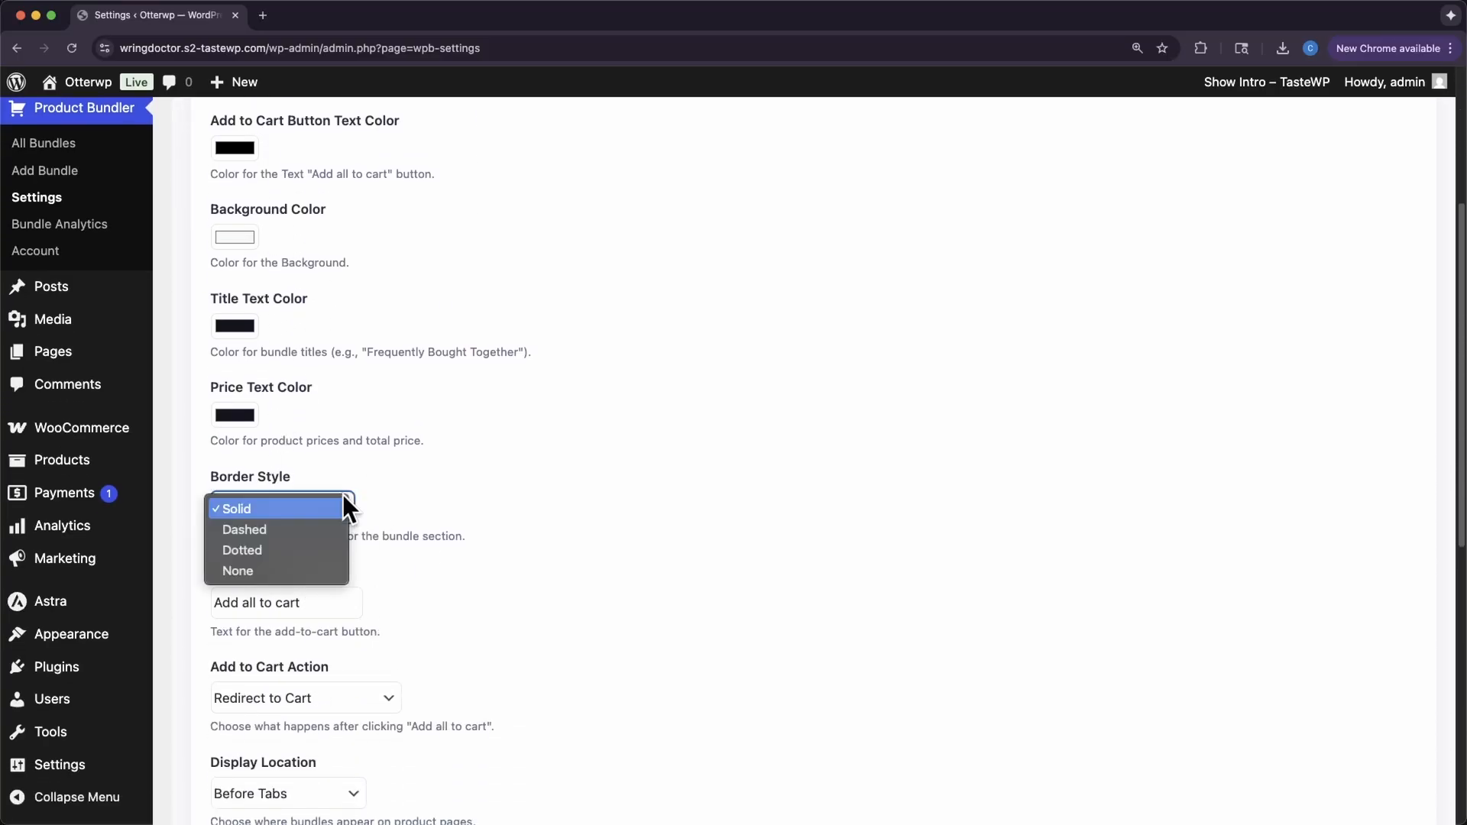
left_click(269, 530)
scroll(410, 570, "down", 1)
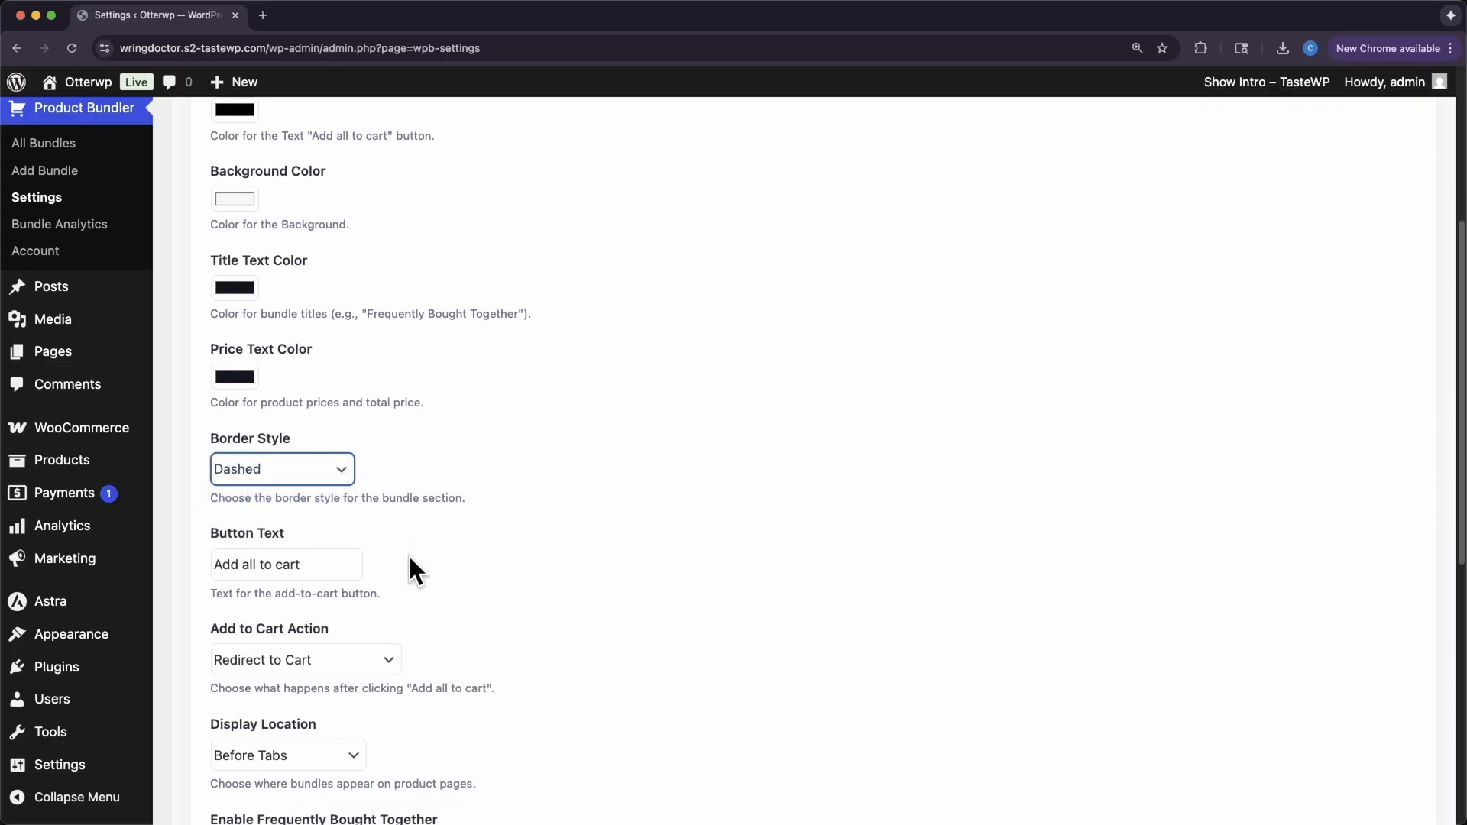
- Review the Display Location options in the bundle settings and keep Before Tabs selected
scroll(410, 558, "down", 4)
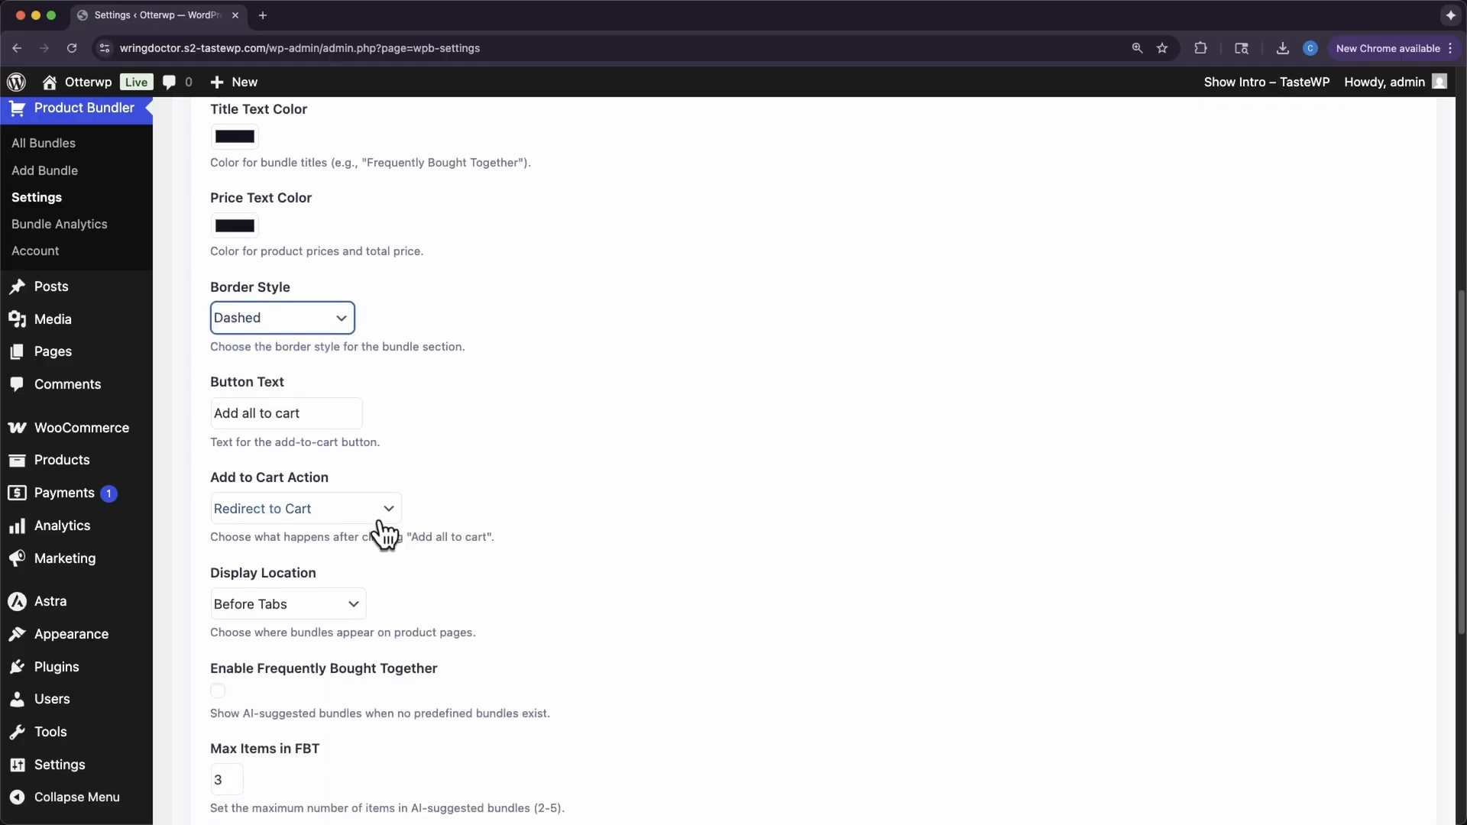
left_click(334, 620)
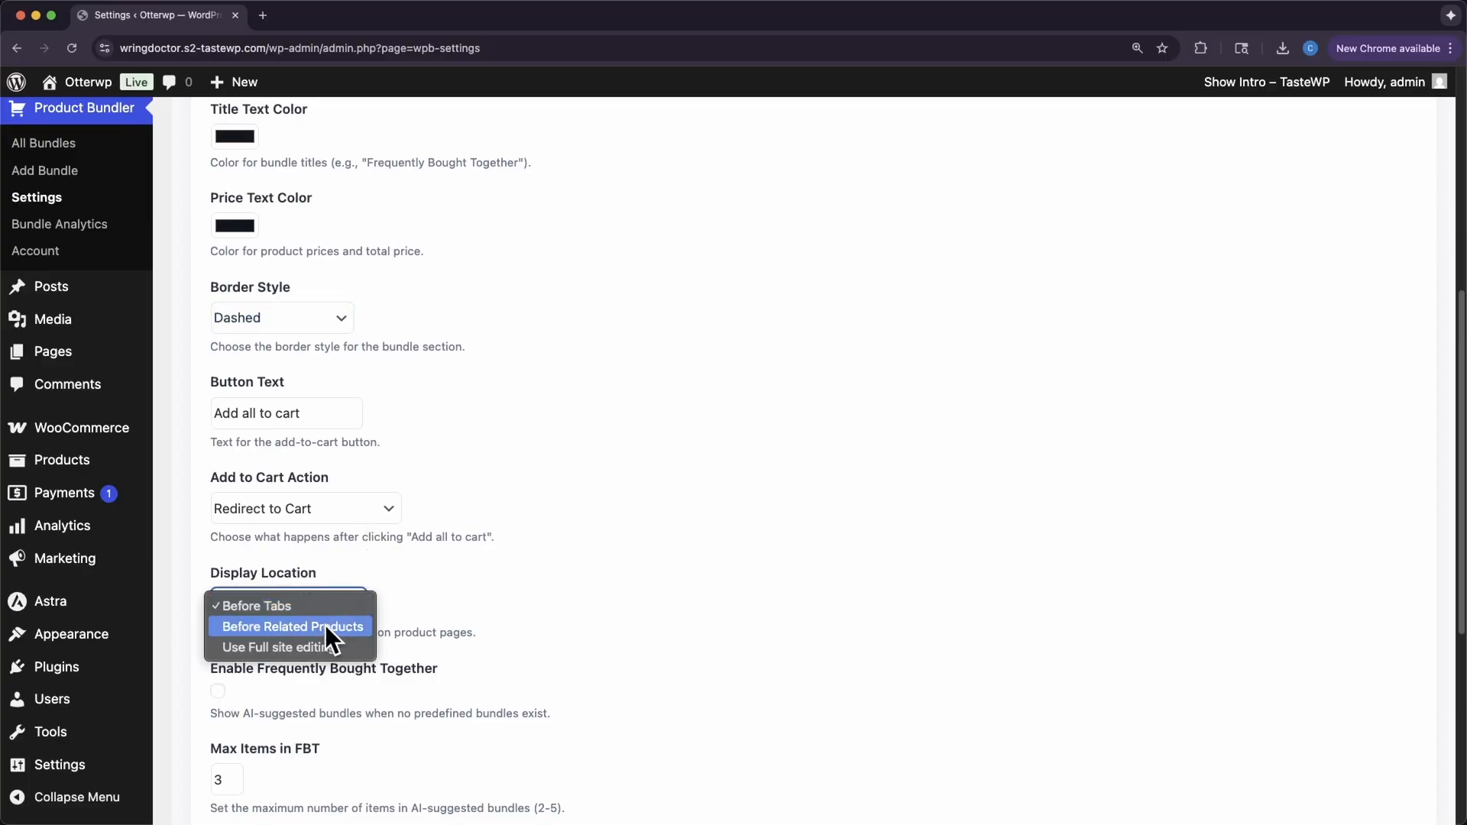
left_click(318, 607)
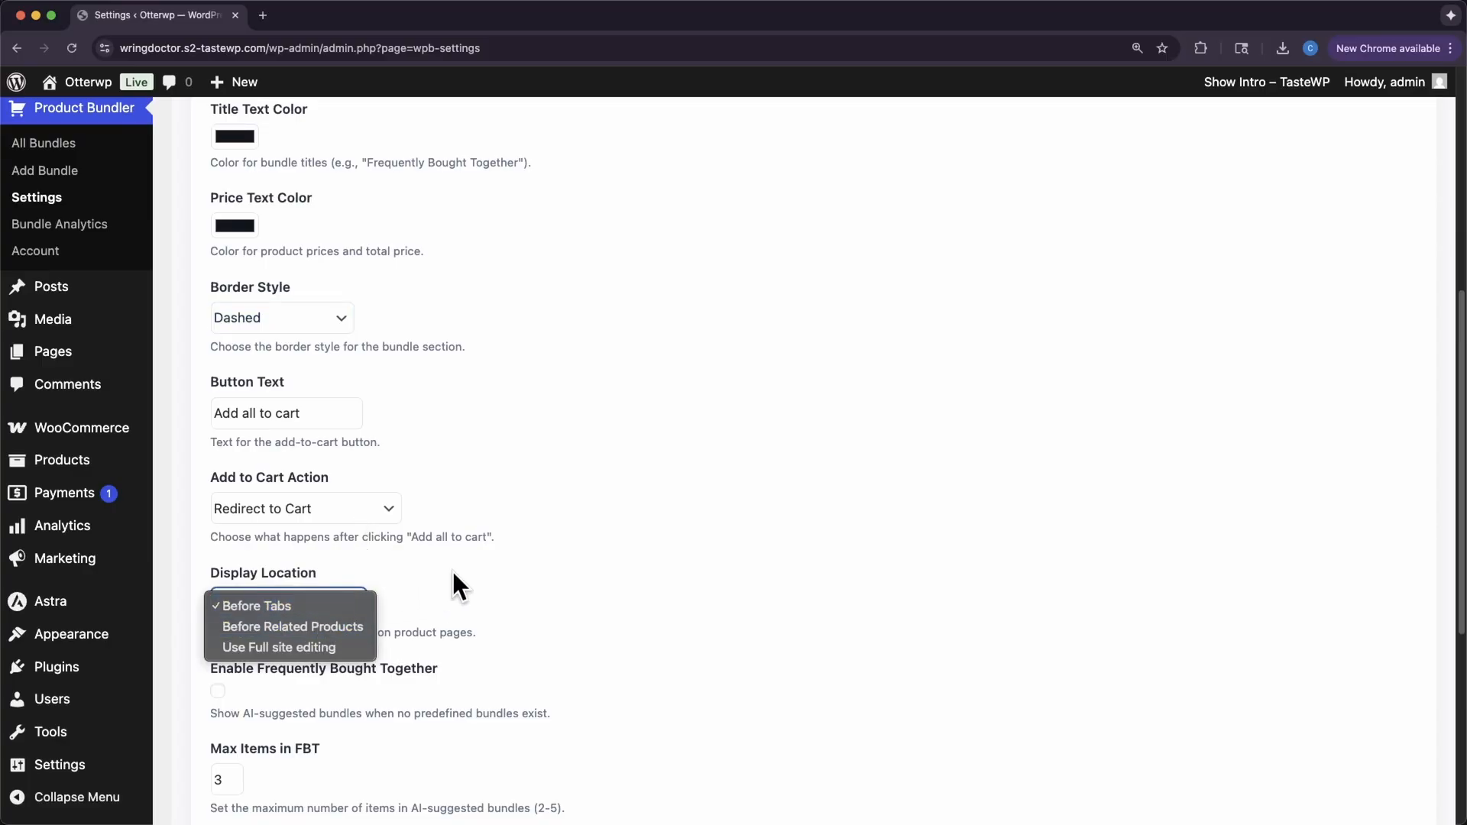
- Enable Frequently Bought Together in the bundle settings and save the settings
scroll(329, 700, "down", 3)
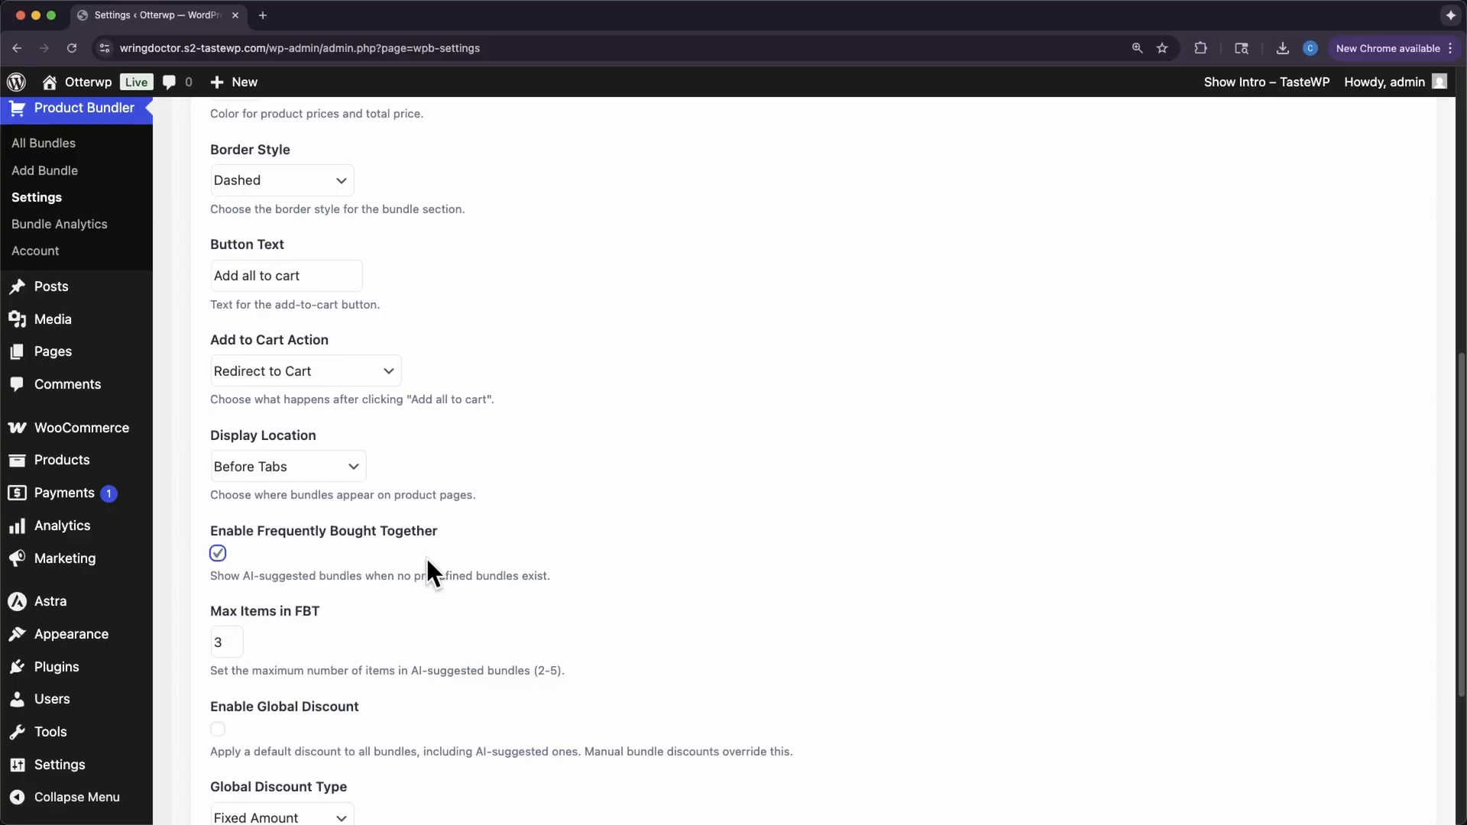
scroll(425, 556, "down", 5)
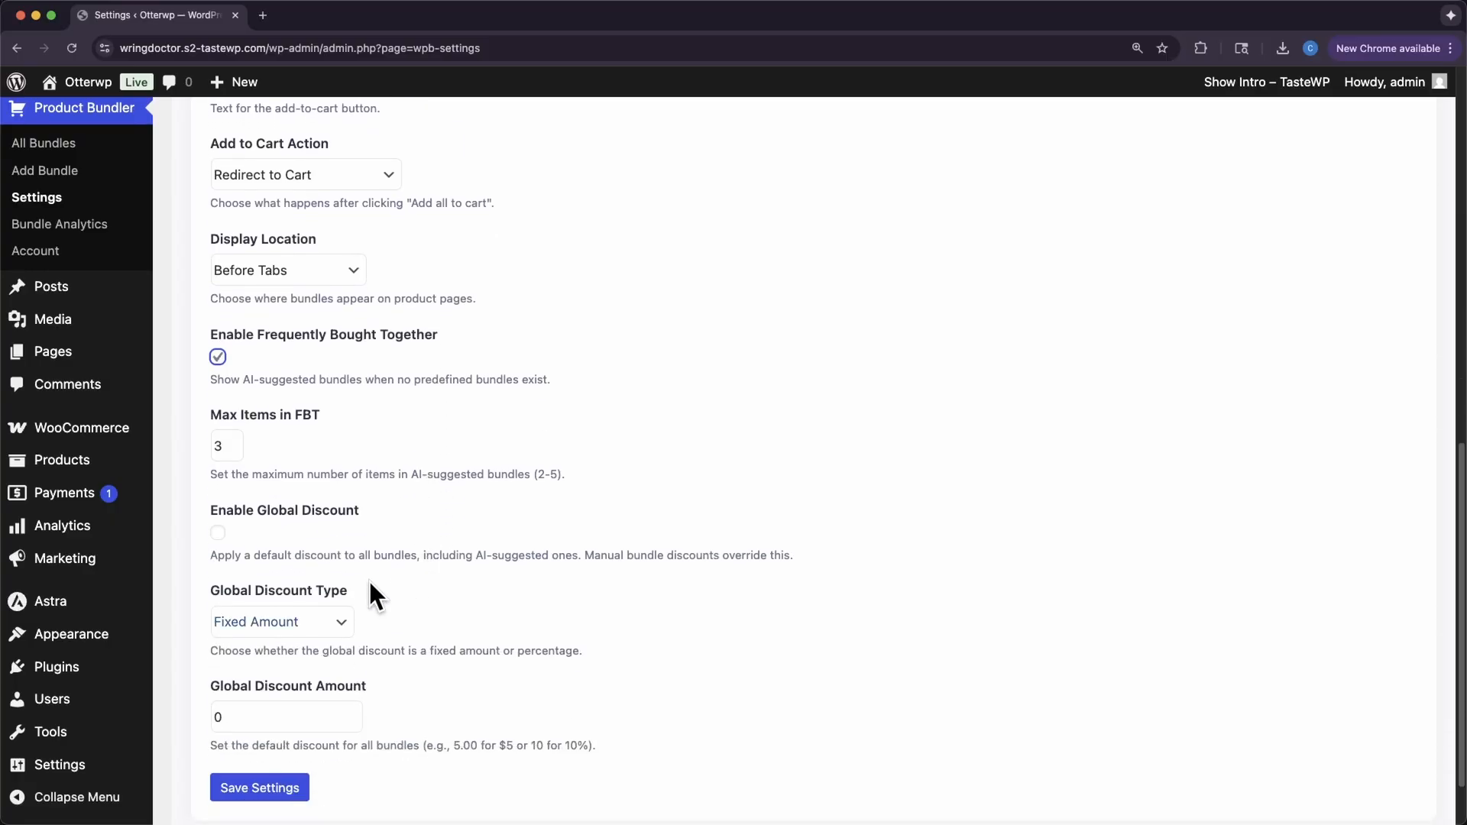
left_click(213, 410)
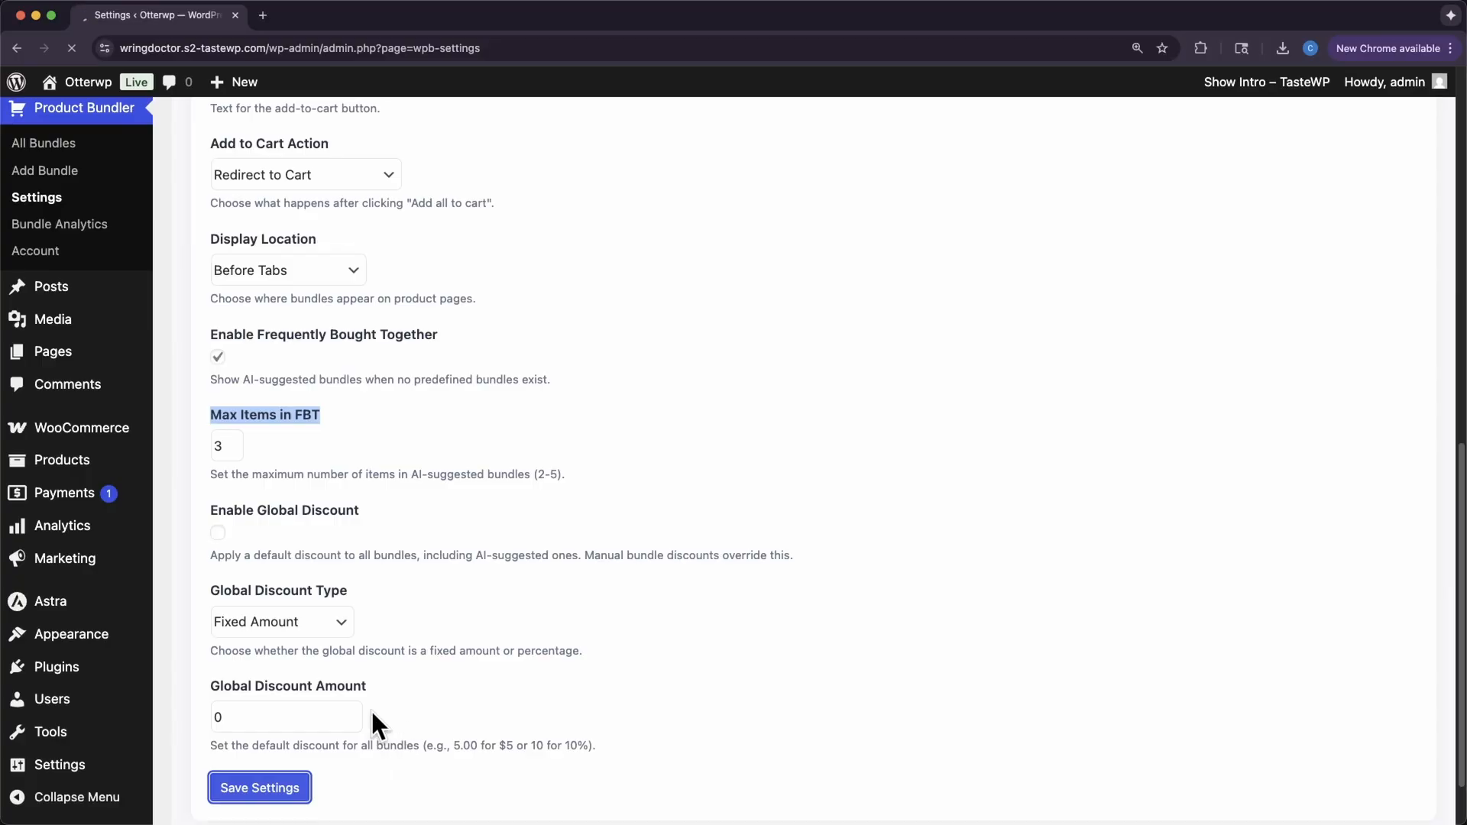
- Visit the store's shop and open the Long Sleeve Tee page to check its Frequently bought together section
mouse_move(89, 90)
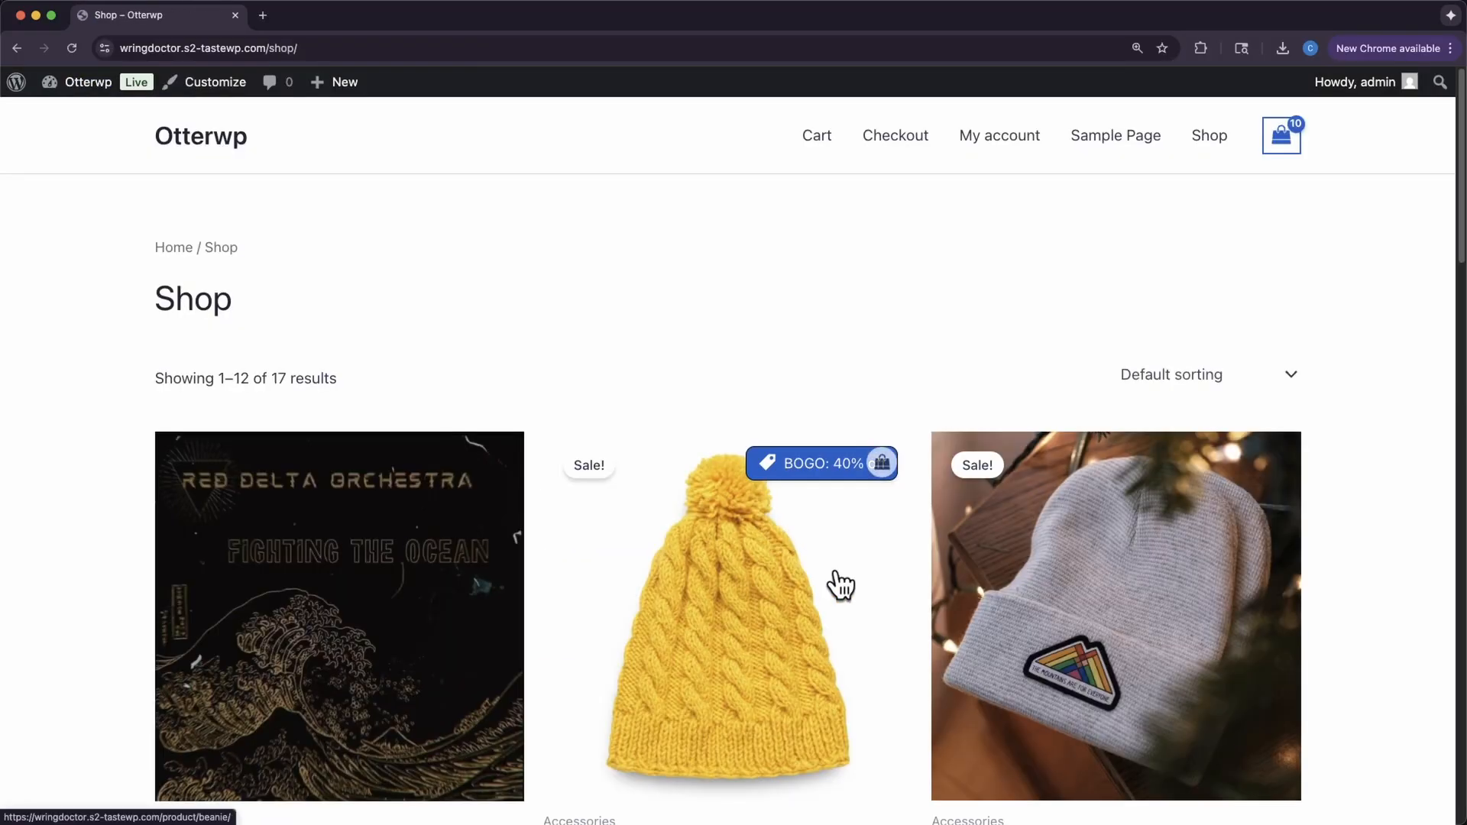
scroll(840, 585, "down", 20)
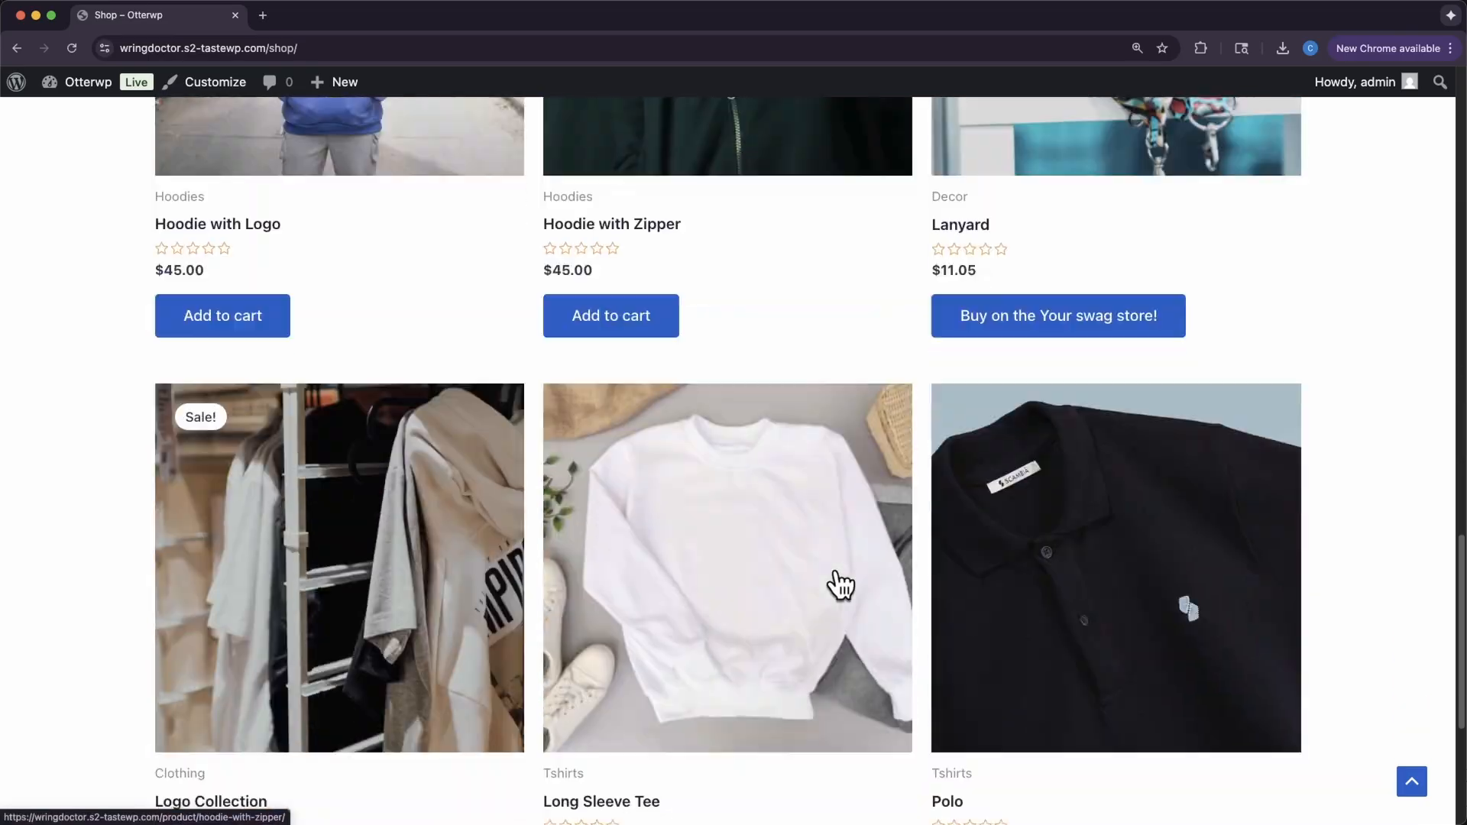
scroll(840, 585, "down", 2)
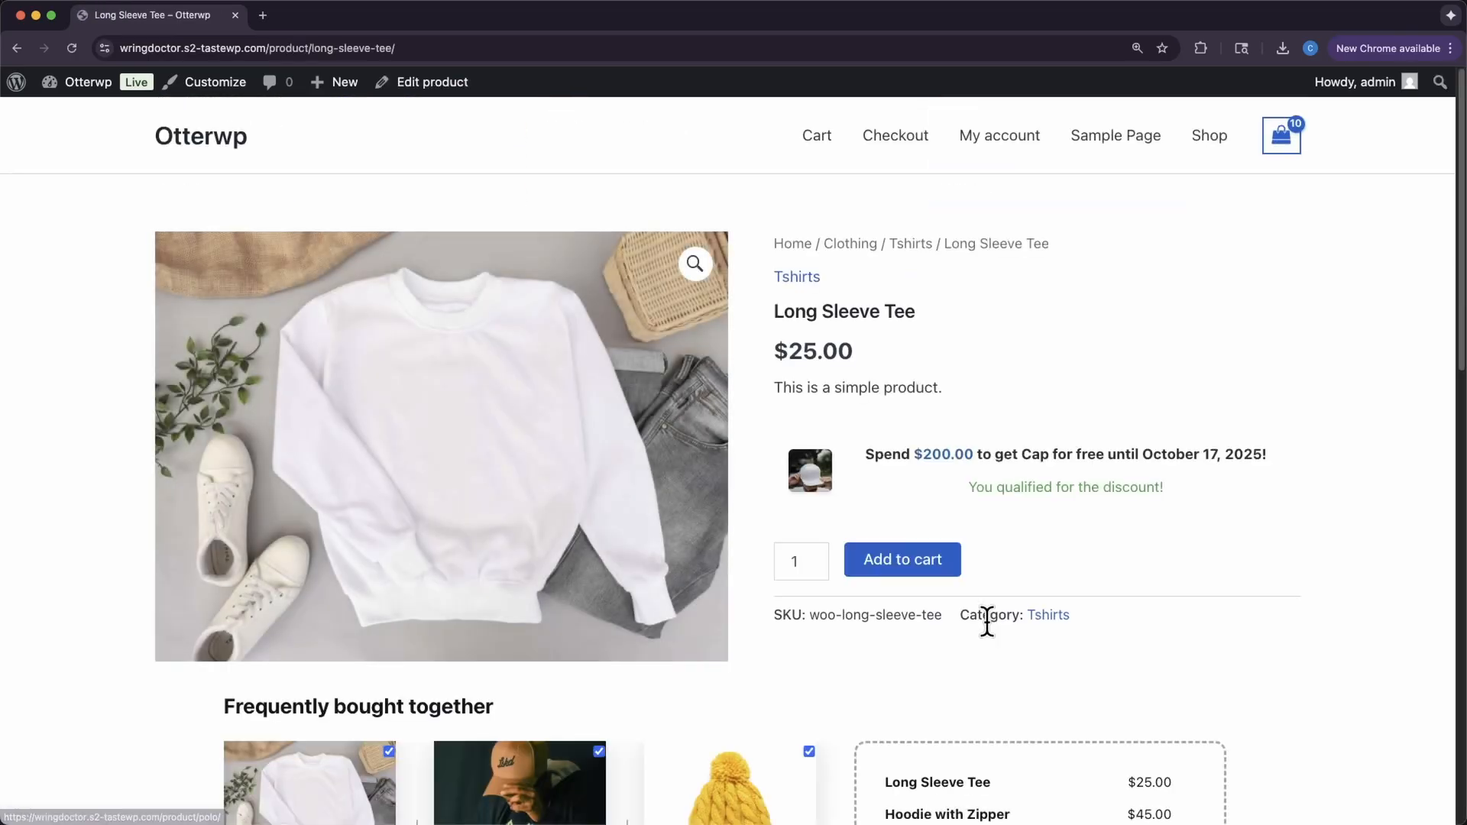
scroll(985, 622, "down", 10)
left_click(950, 576)
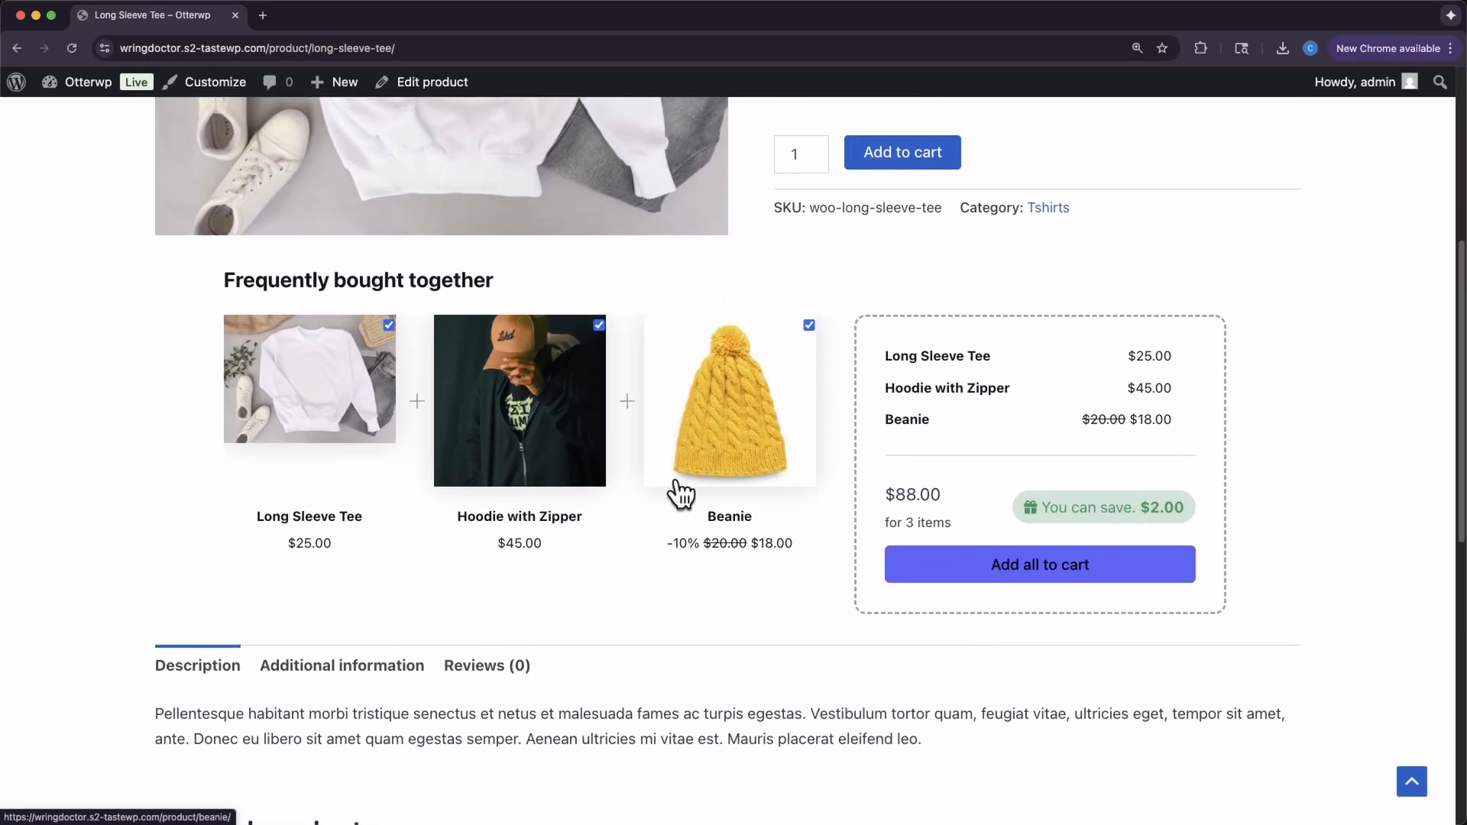
- Edit the Long Sleeve Tee product, turn off Use Custom FBT, and update the product
left_click(449, 84)
scroll(463, 547, "down", 5)
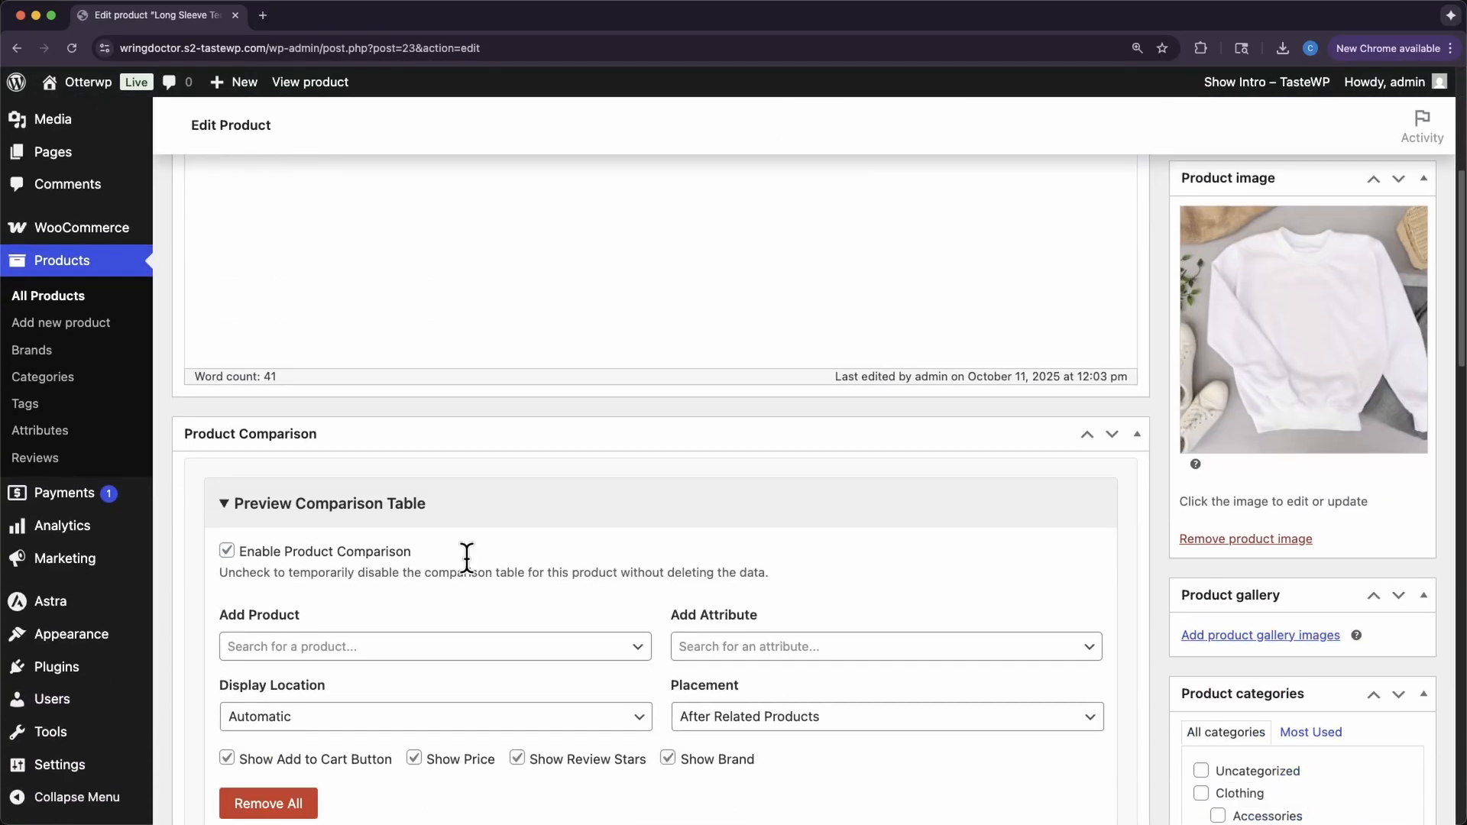
scroll(466, 557, "down", 7)
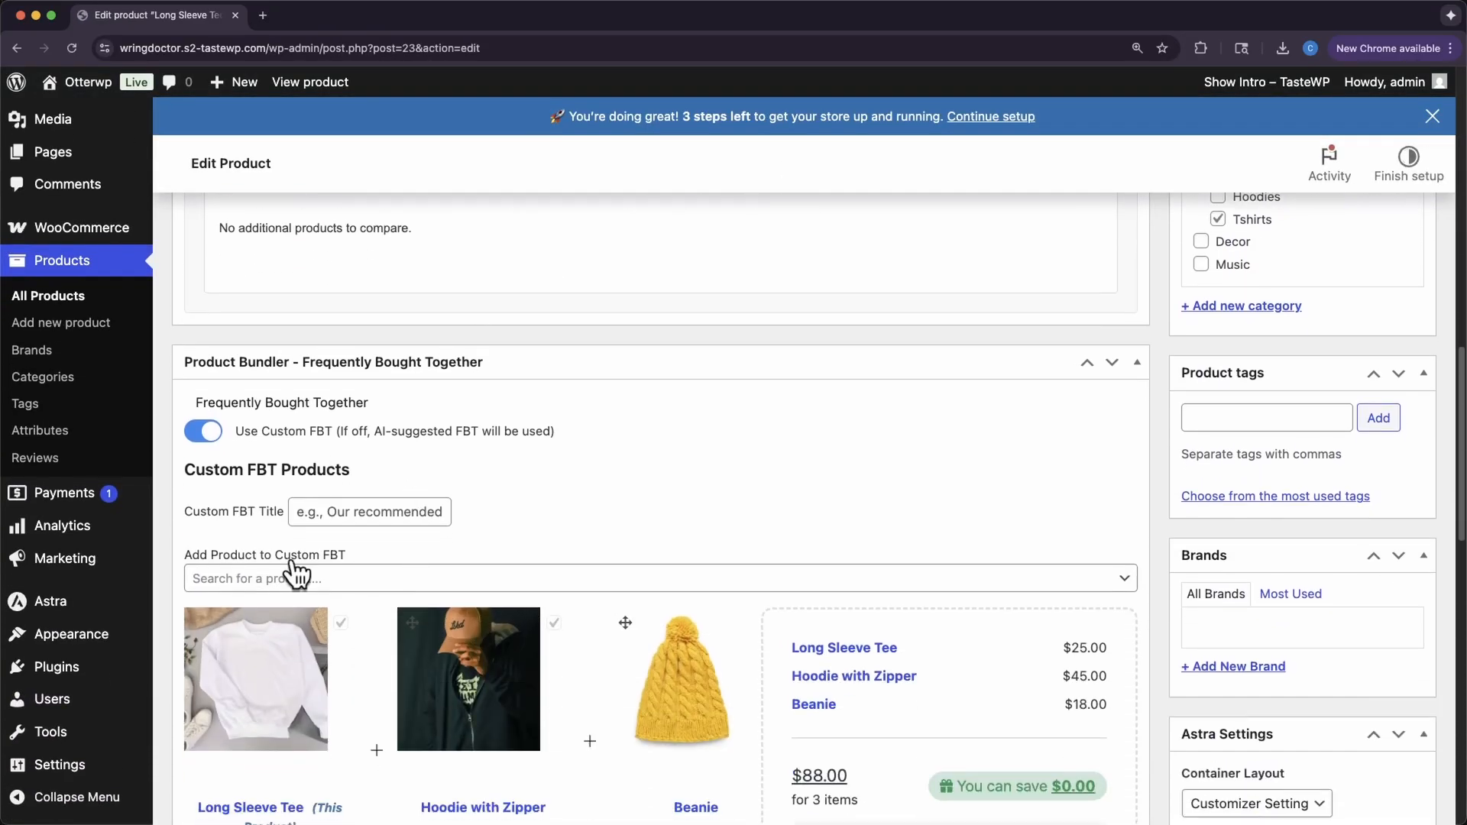
left_click(203, 431)
scroll(1175, 459, "up", 2)
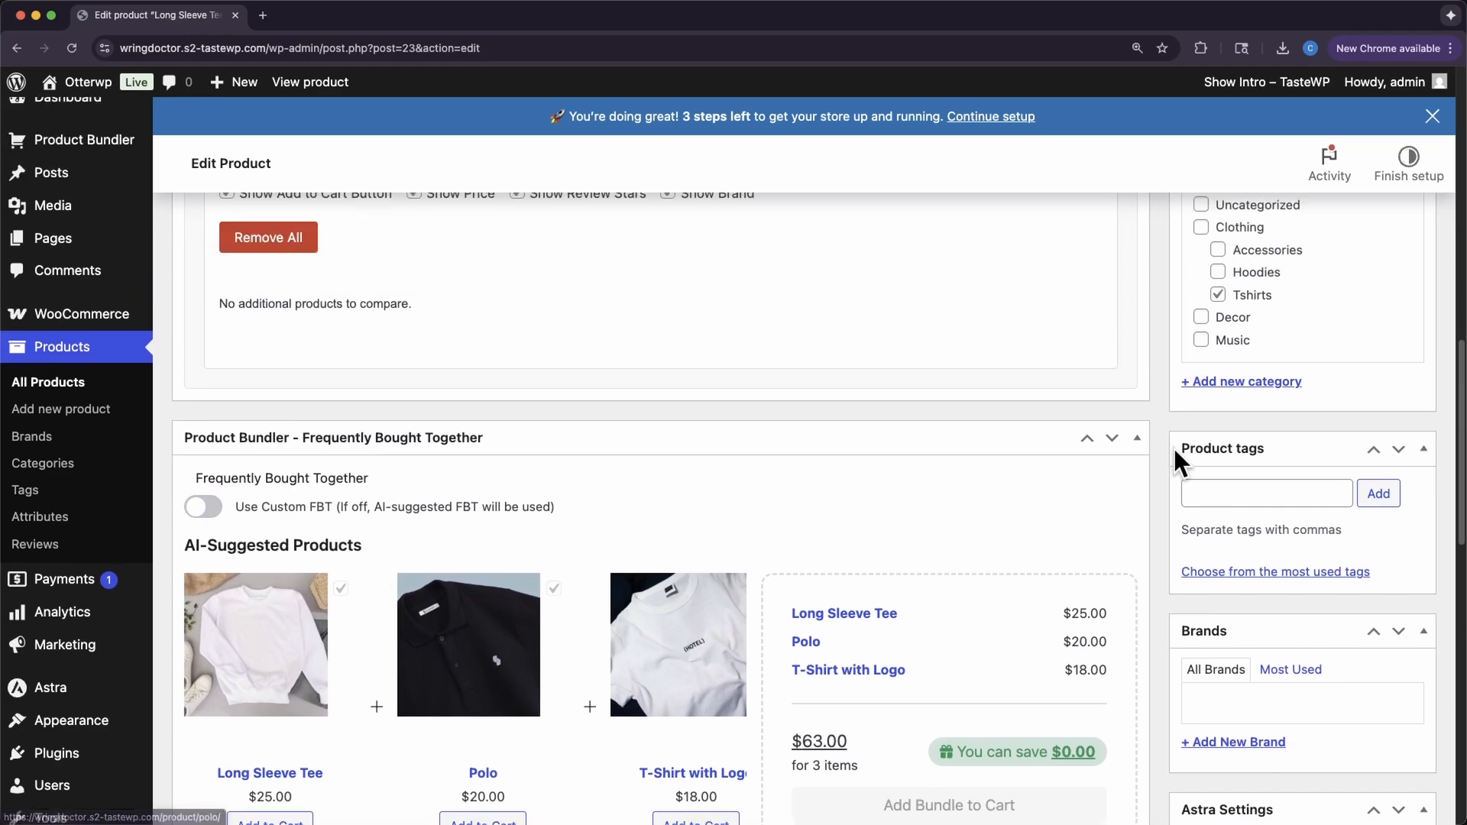
scroll(1398, 287, "up", 15)
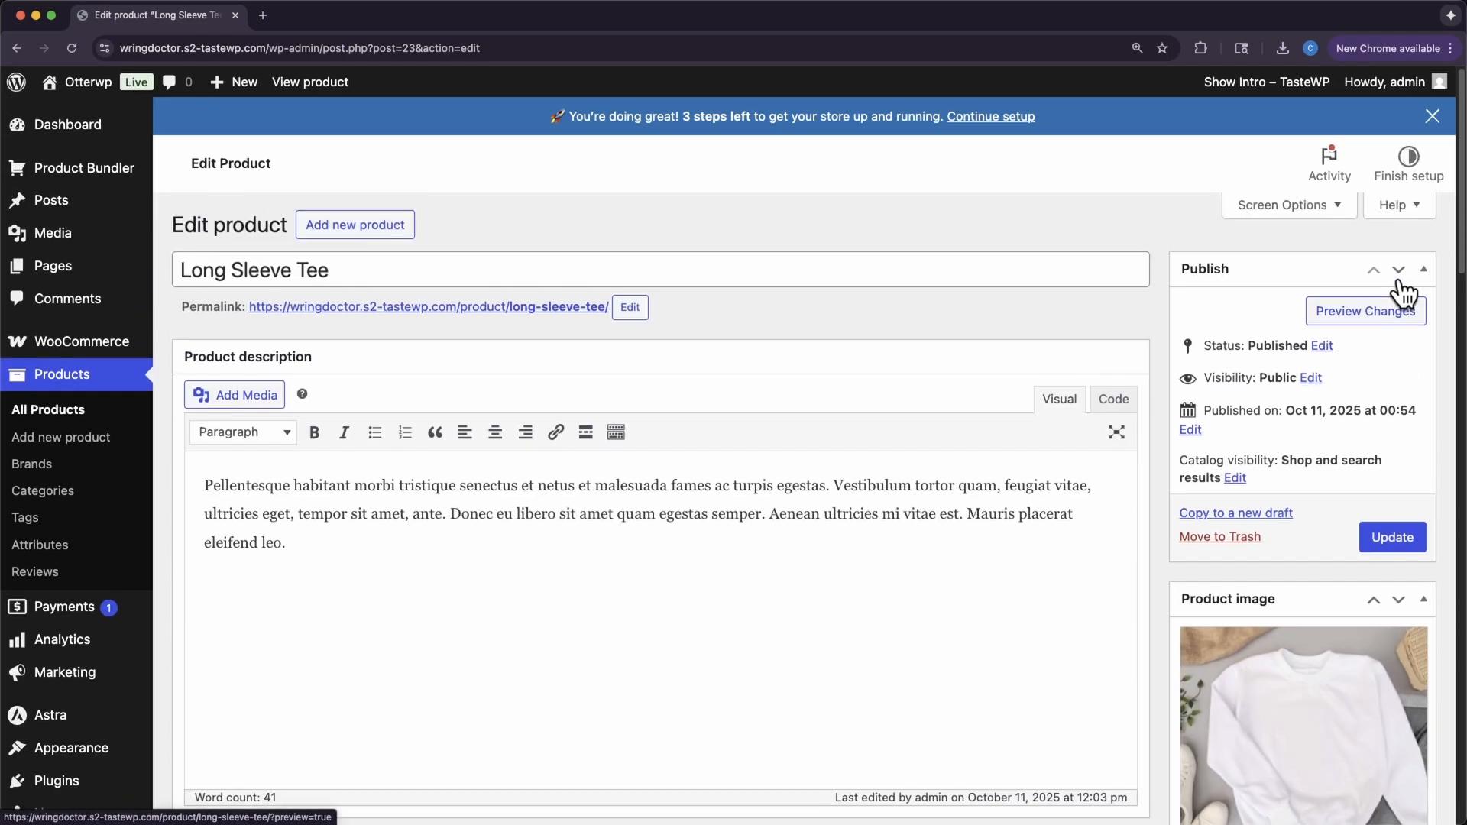
- Review the AI-suggested products for Long Sleeve Tee in the editor and in its storefront Frequently bought together section
scroll(781, 589, "down", 10)
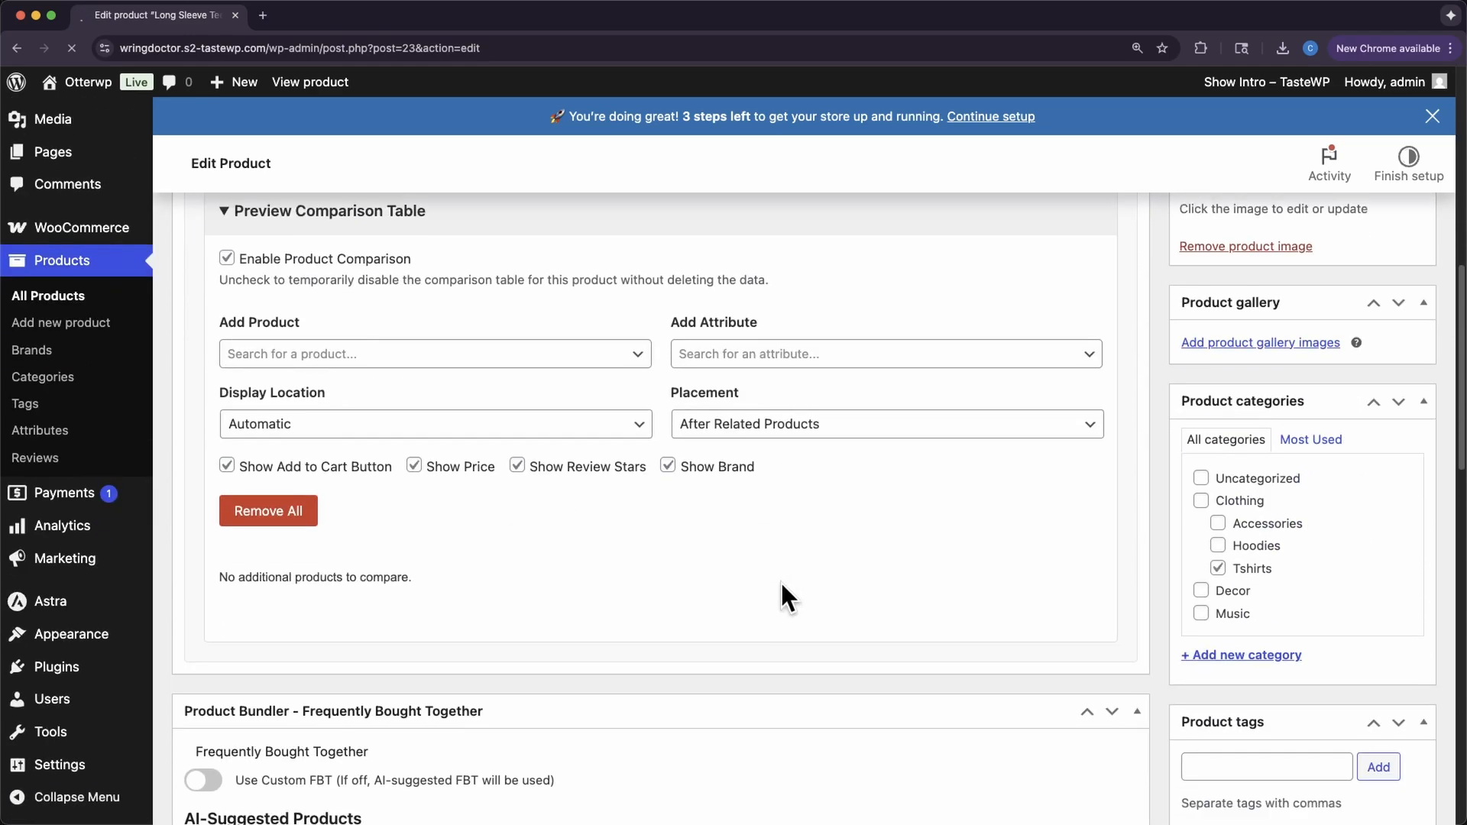
scroll(776, 599, "down", 4)
scroll(784, 609, "down", 8)
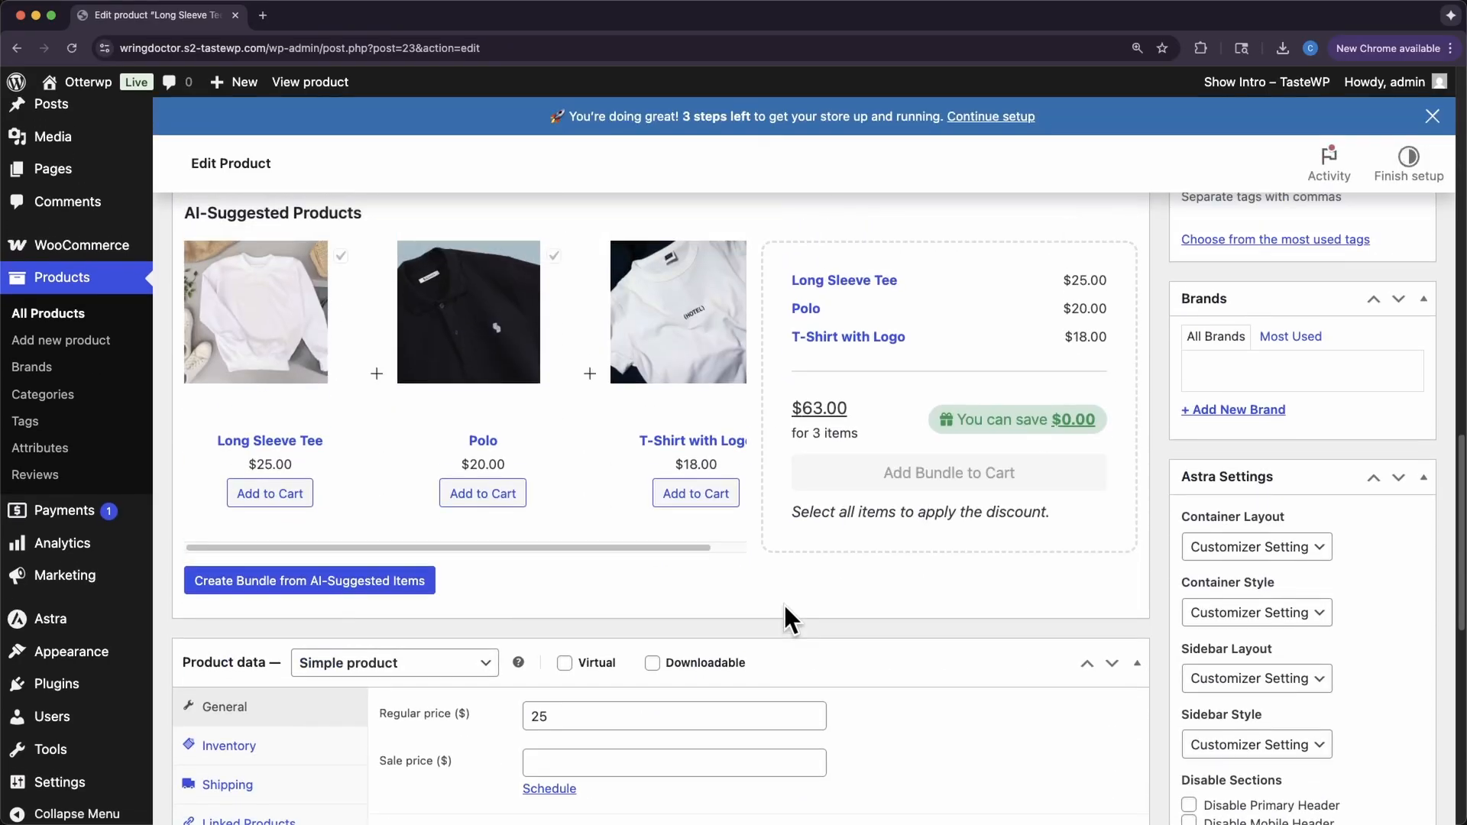
scroll(478, 479, "up", 1)
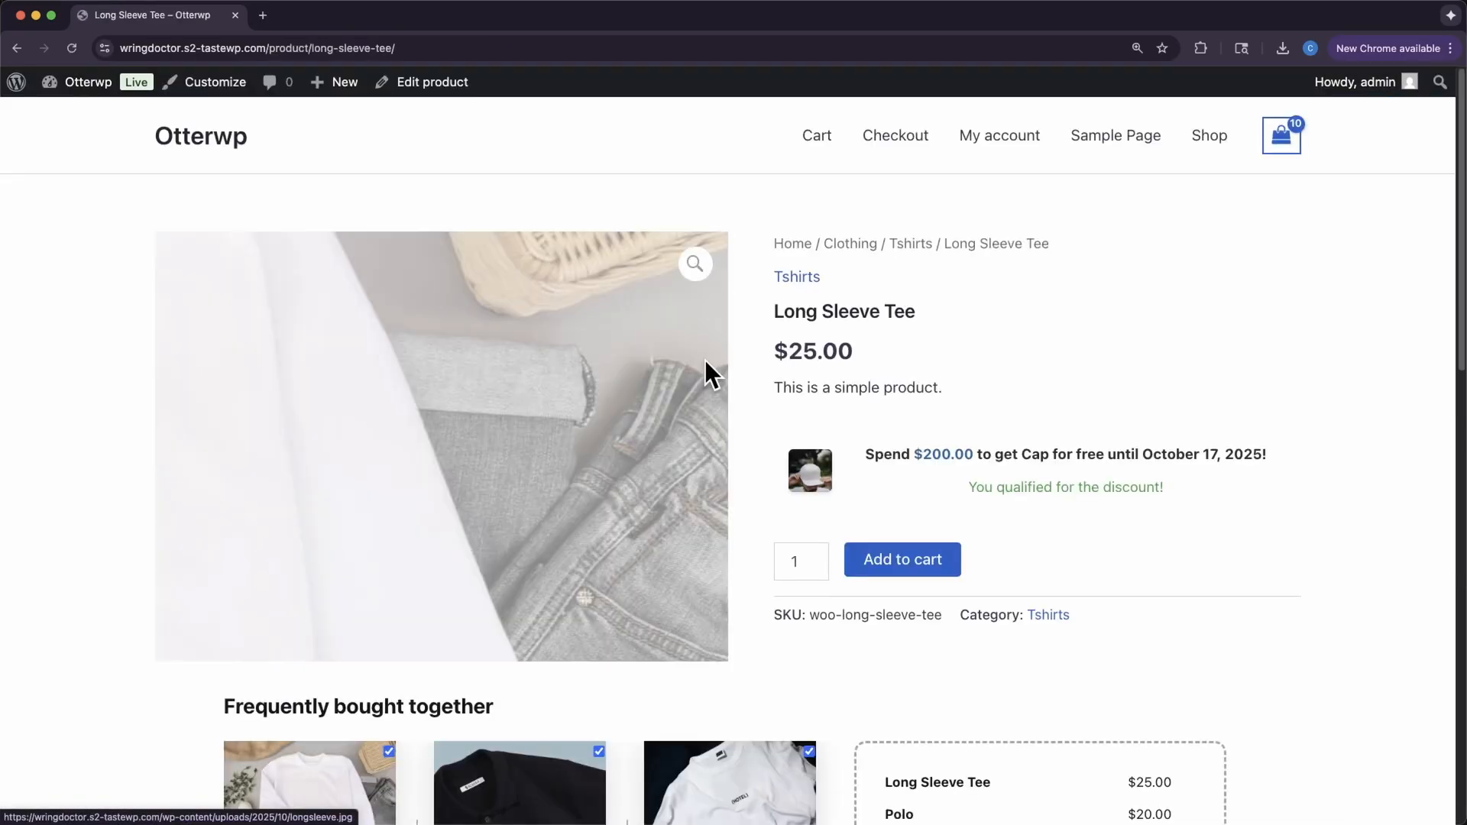
scroll(781, 434, "down", 5)
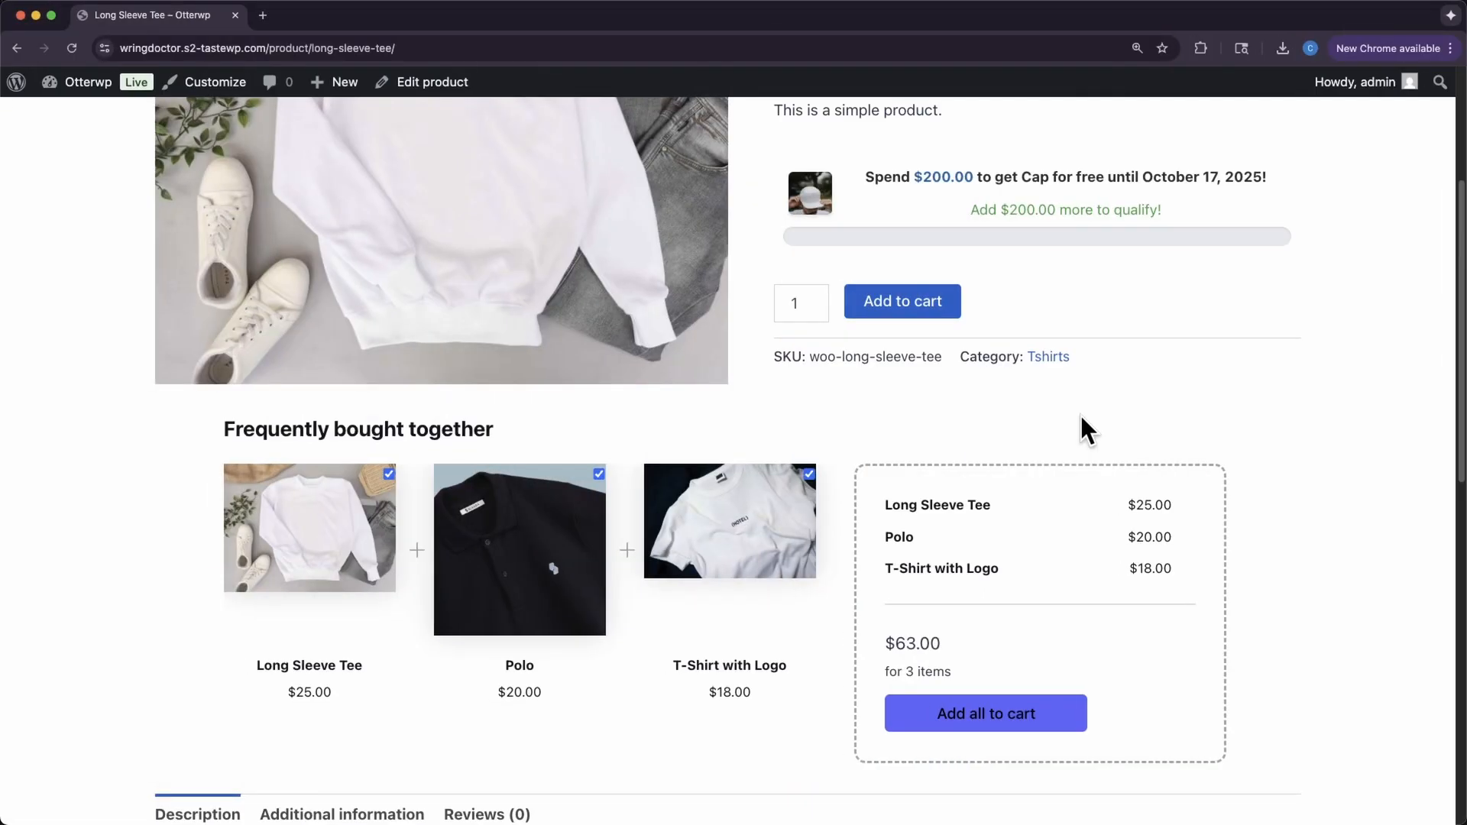
- Open Bundle Analytics in the WordPress admin and review the sales totals, revenue chart and Bundle Performance table
mouse_move(92, 76)
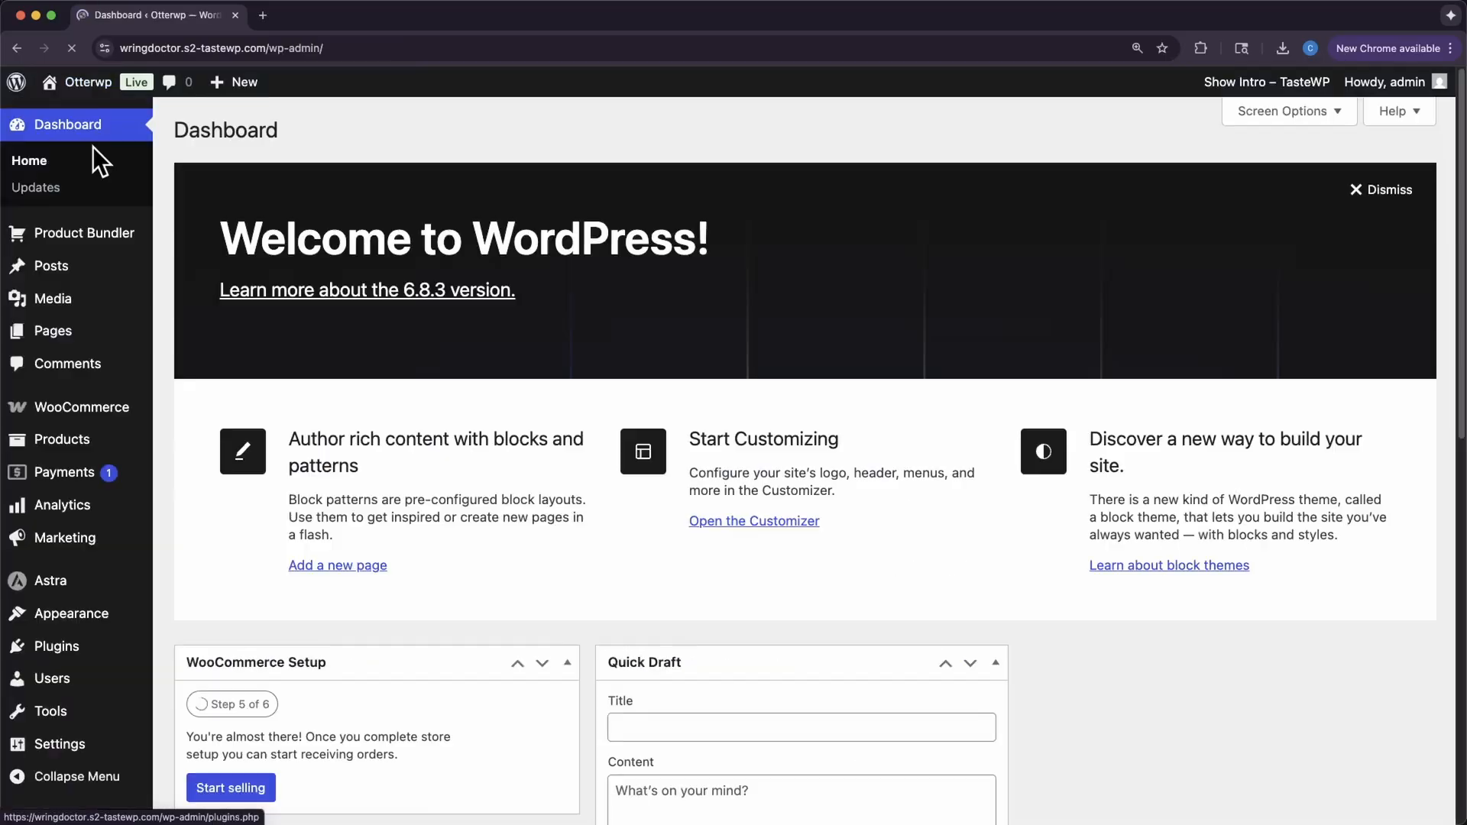
mouse_move(89, 243)
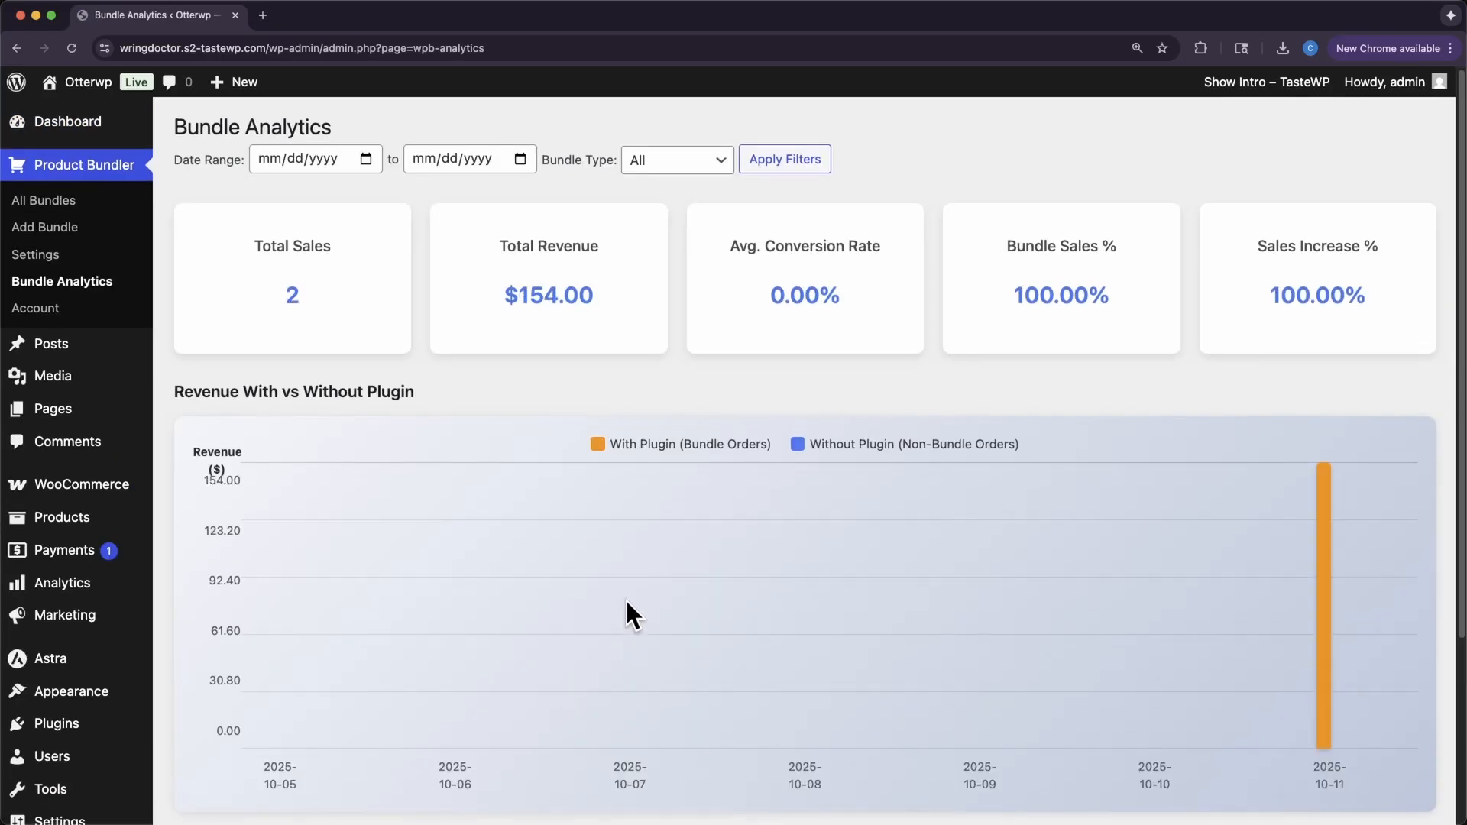
scroll(625, 600, "down", 3)
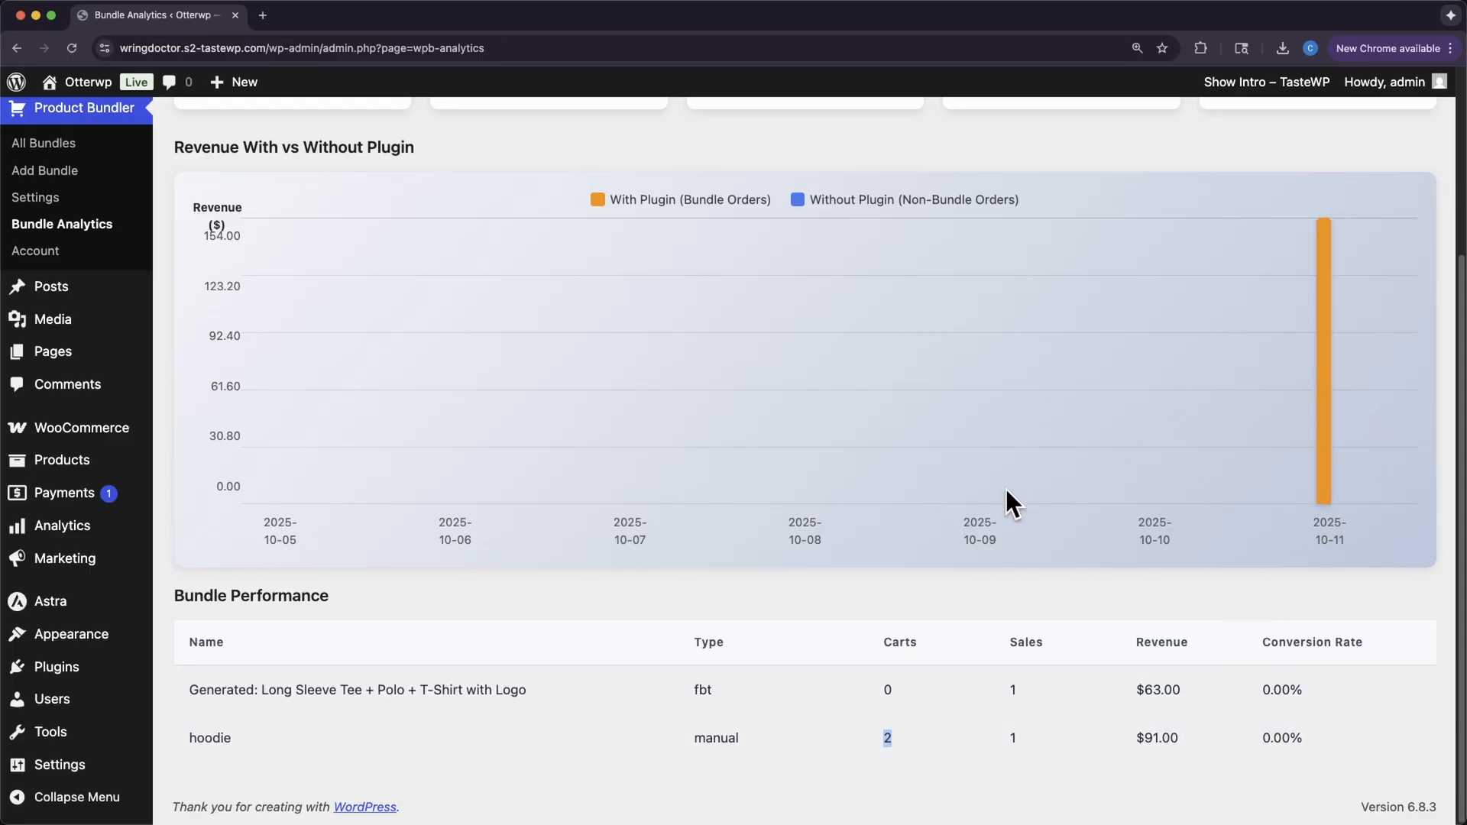
scroll(1005, 490, "up", 3)
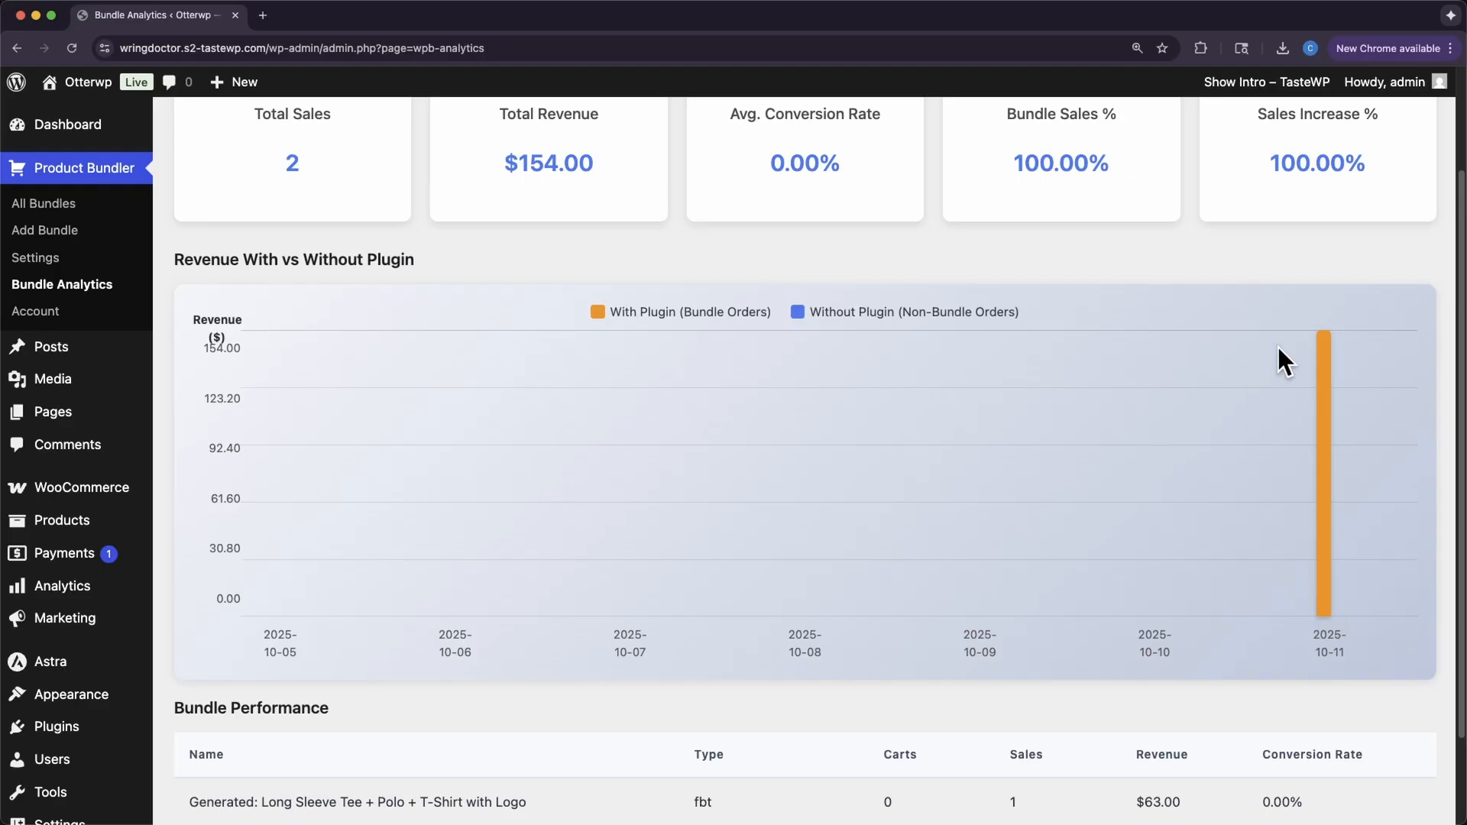
scroll(1071, 309, "up", 3)
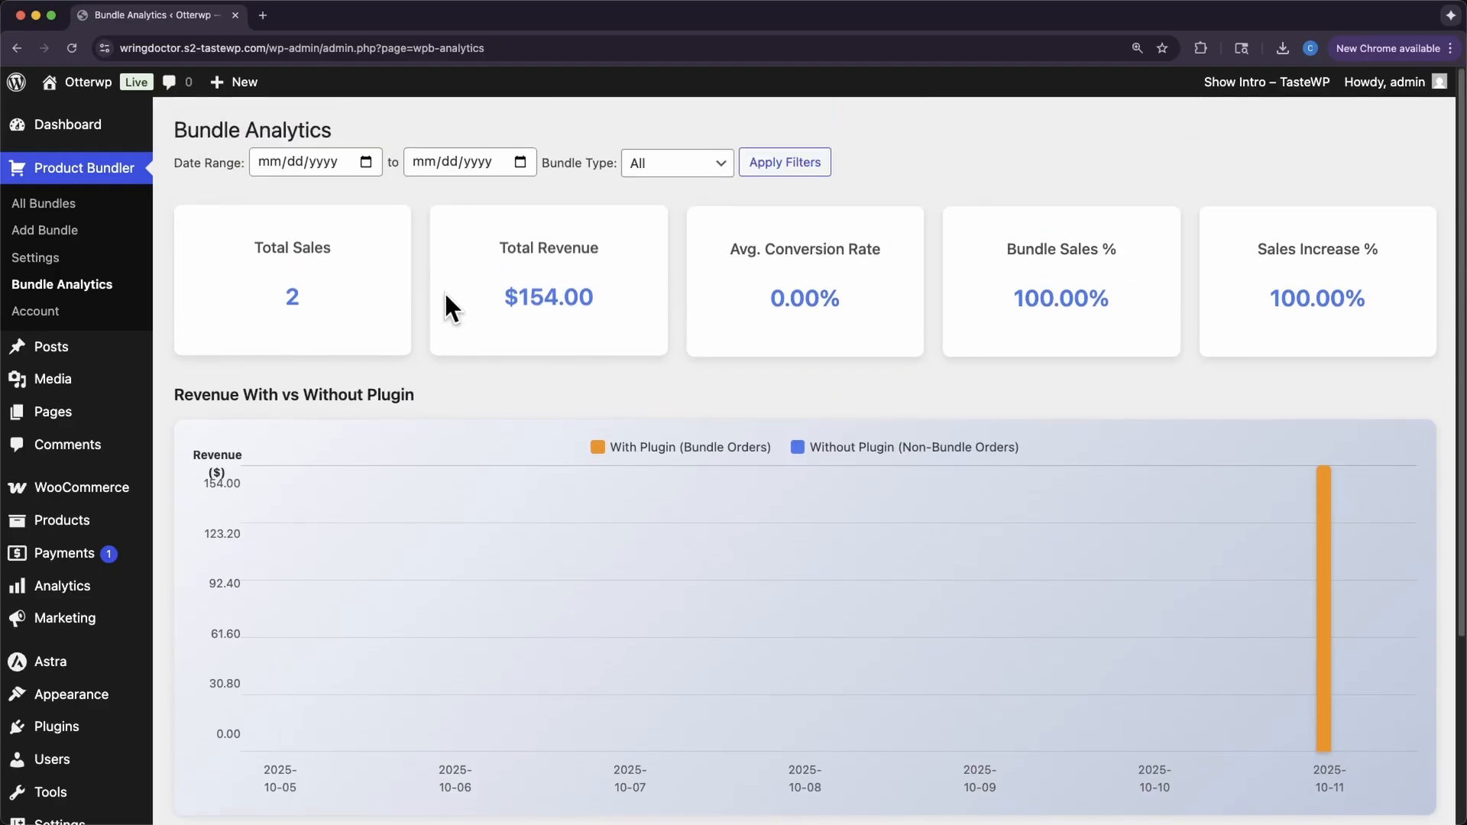
scroll(1068, 614, "down", 4)
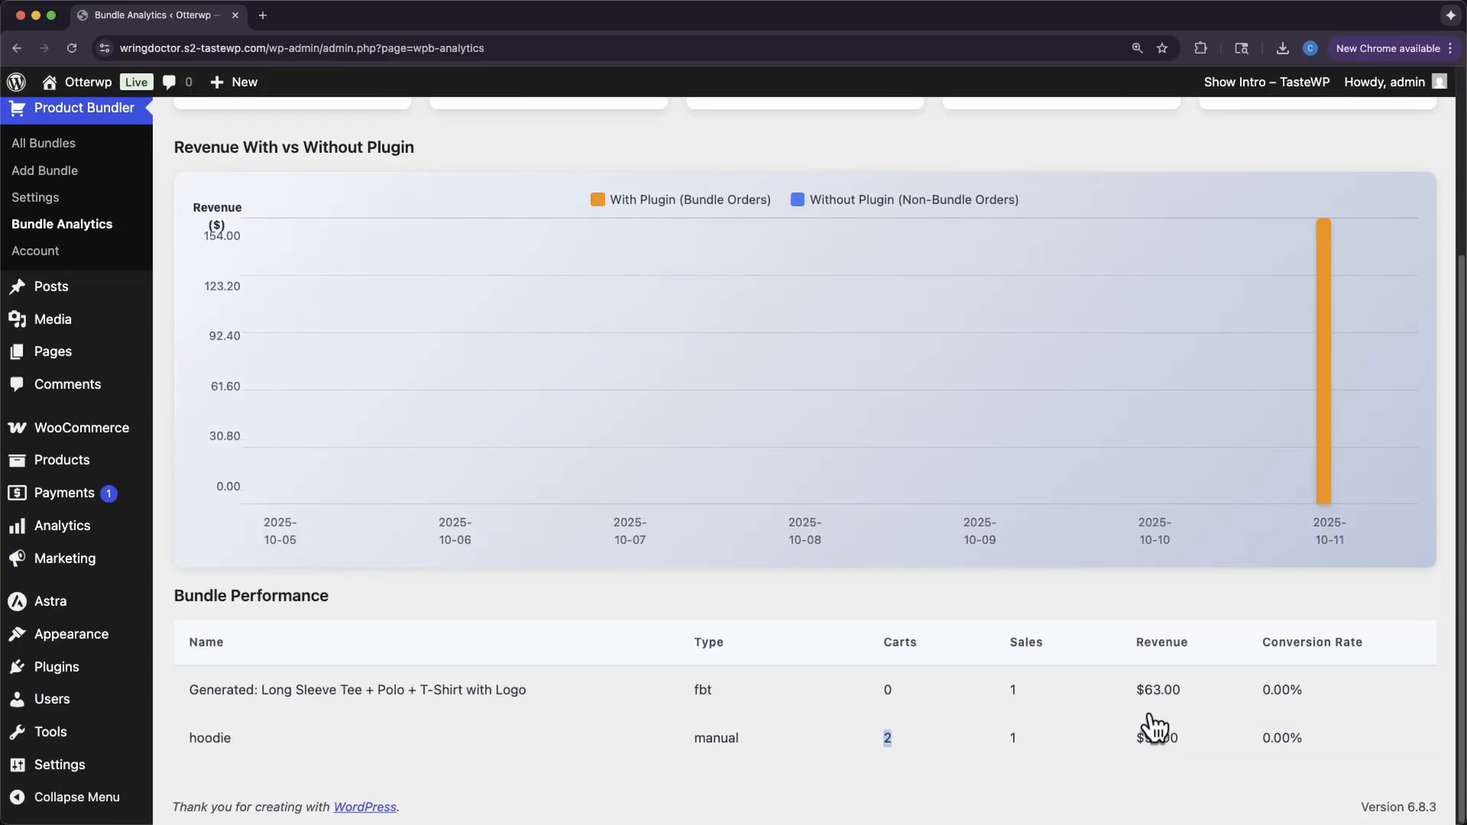